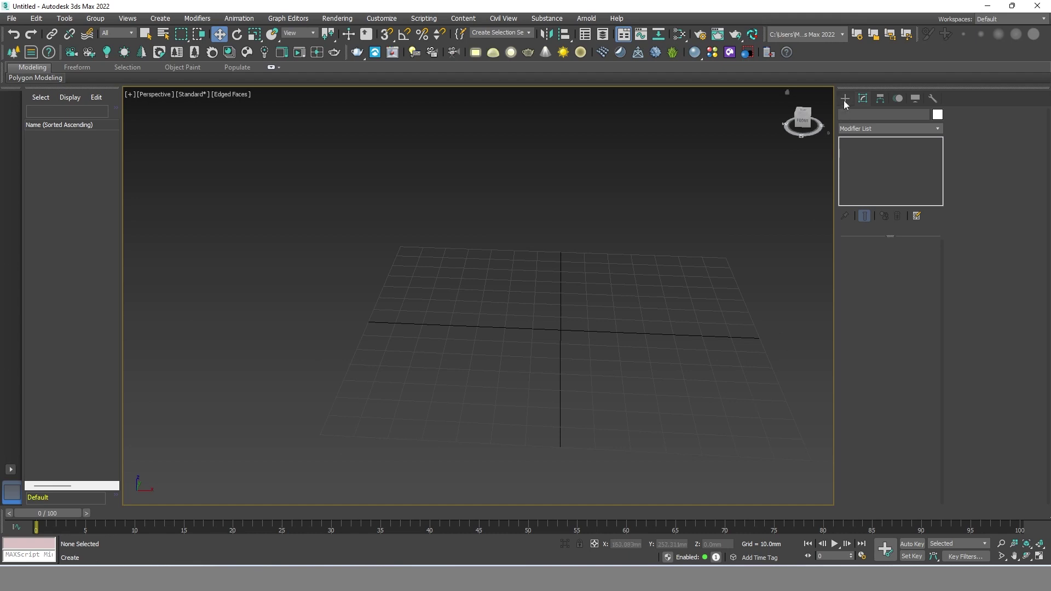
Drag out a Standard Primitives box on the viewport grid.
click(844, 101)
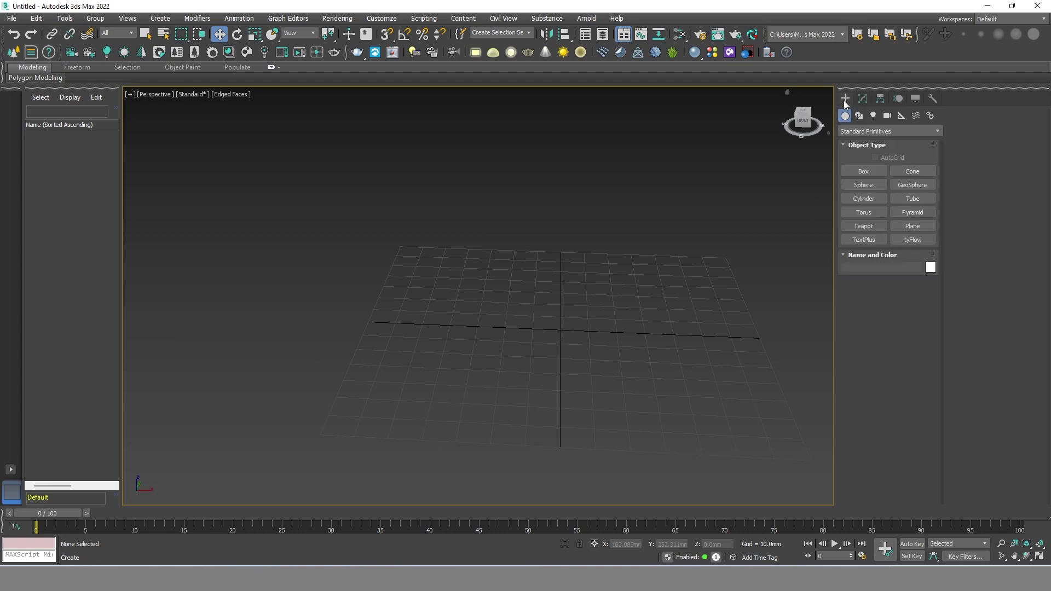
click(863, 171)
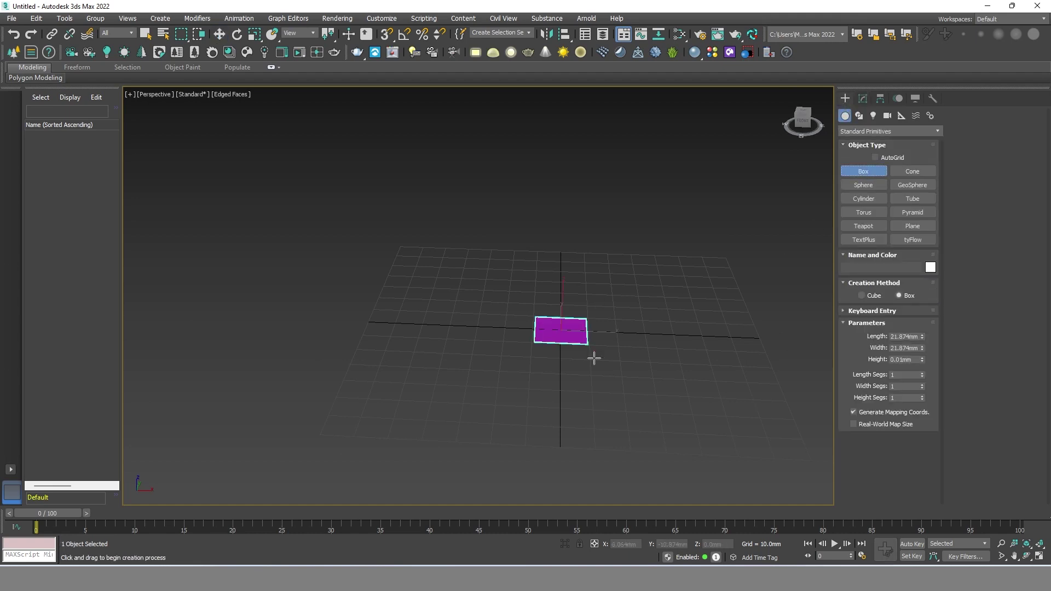
drag(563, 330, 732, 419)
scroll(689, 242, down, 5)
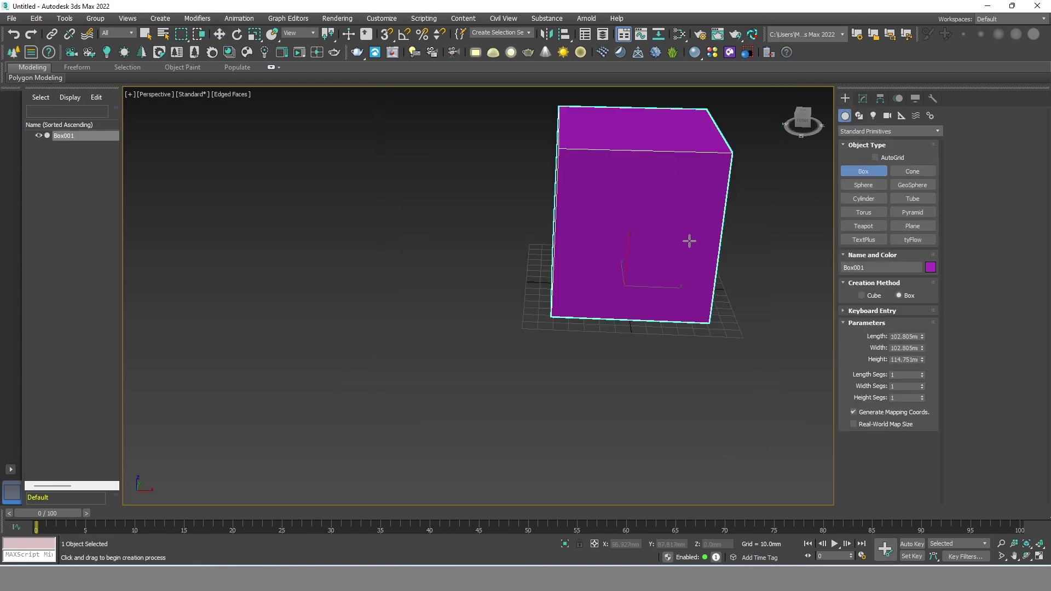
alt+middle_drag(689, 242, 555, 324)
scroll(604, 322, up, 3)
scroll(574, 315, up, 2)
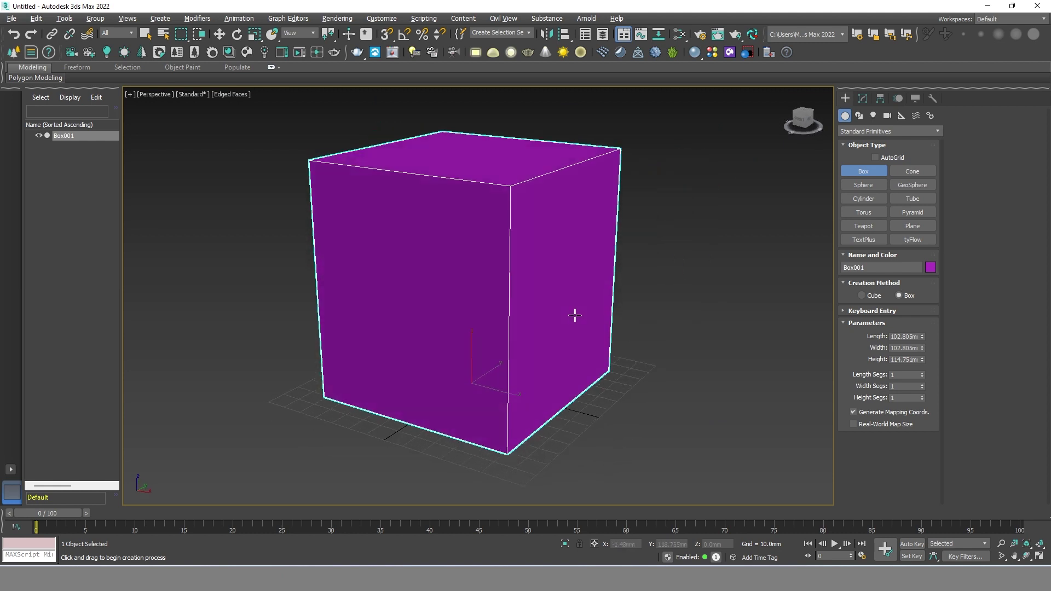
Set the box to Length 70, Width 70 and Height 90 mm.
click(863, 98)
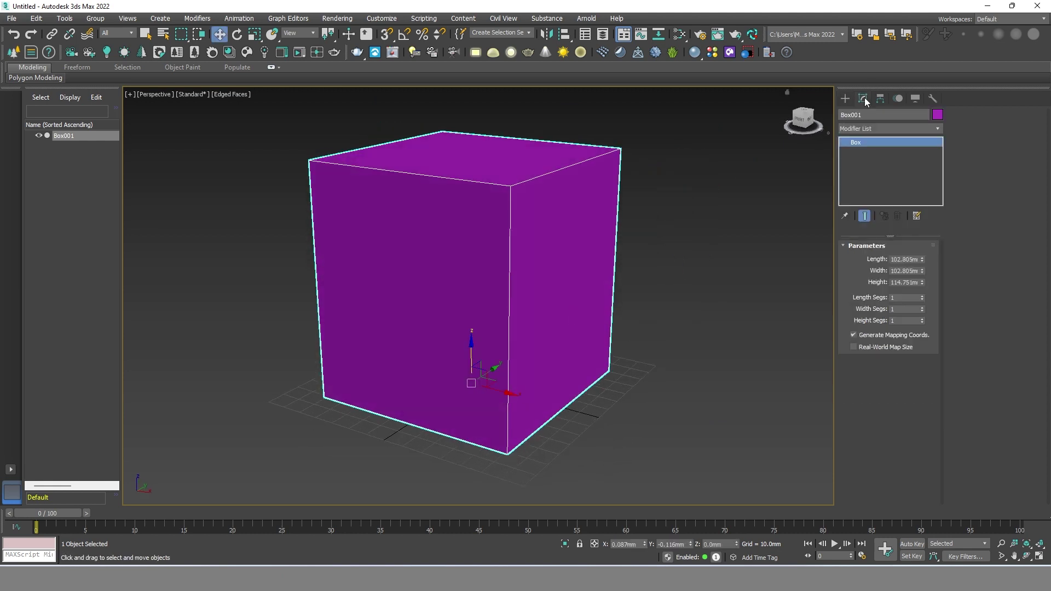
double_click(902, 261)
text(0)
click(908, 272)
text(0)
double_click(911, 282)
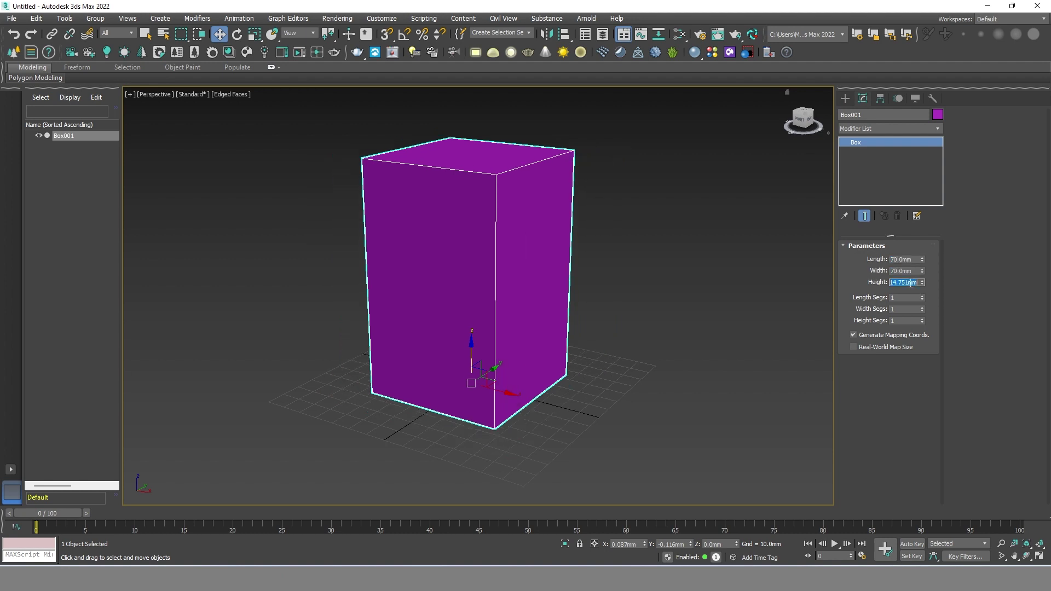
text(90)
key(Return)
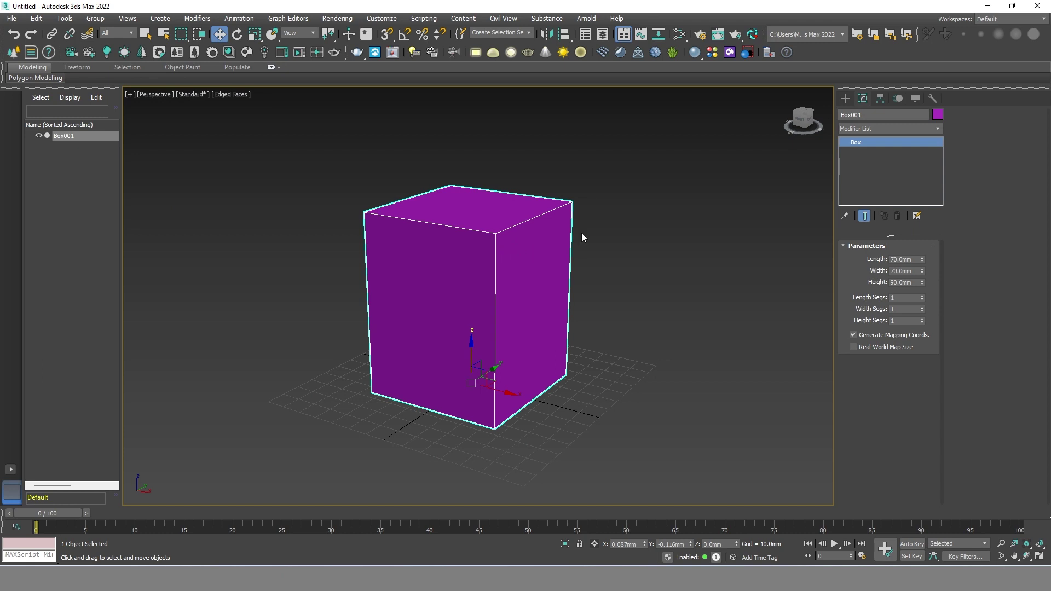
Add an Edit Poly modifier and delete the box's top face.
click(858, 130)
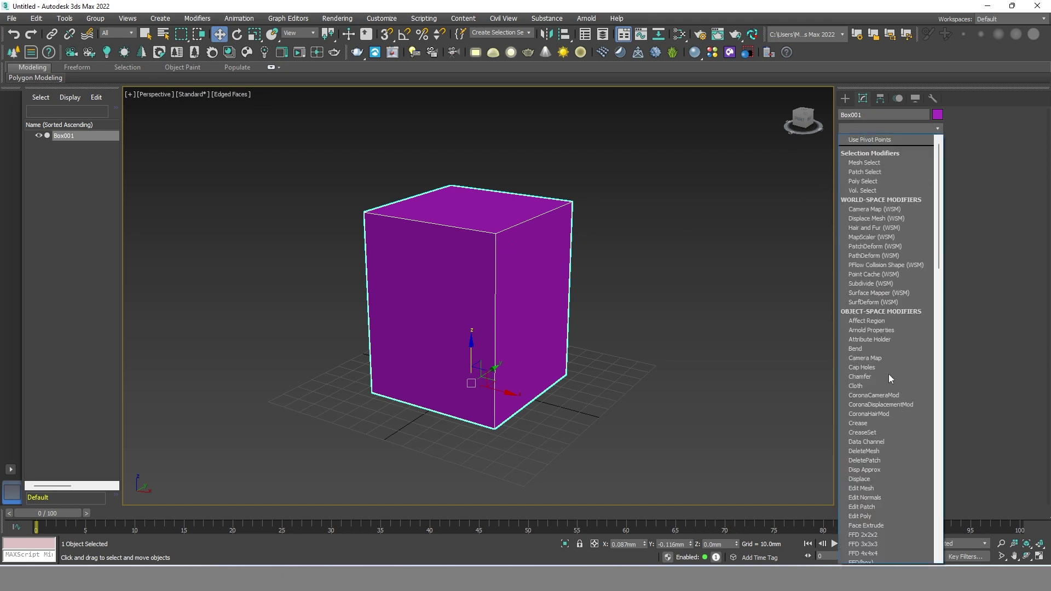
click(883, 516)
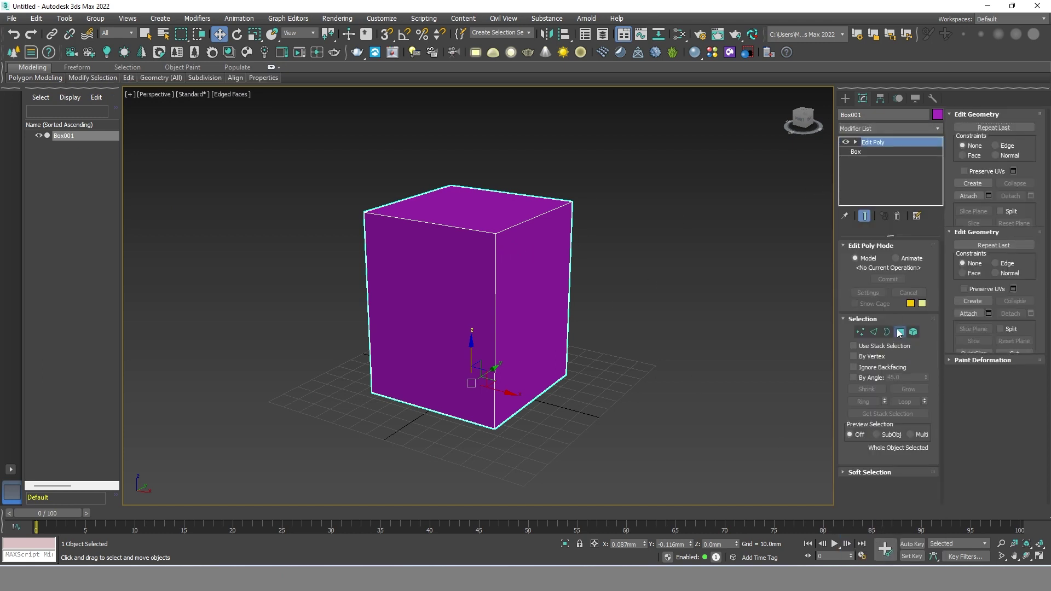
click(899, 332)
alt+middle_drag(484, 220, 485, 208)
click(484, 208)
key(Delete)
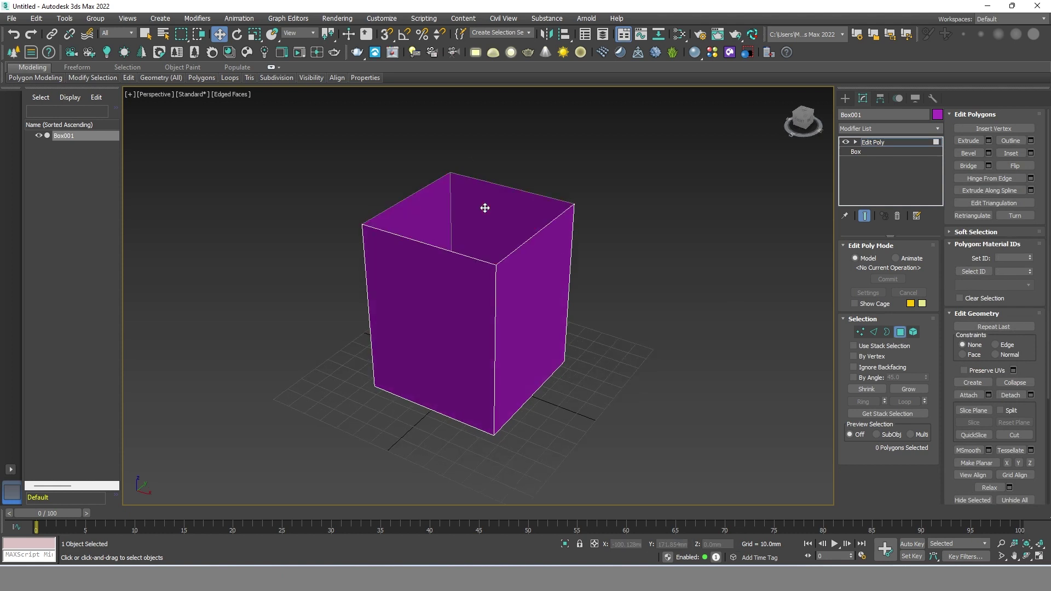
scroll(484, 208, up, 2)
scroll(579, 268, down, 2)
mouse_move(580, 268)
alt+middle_down()
mouse_move(550, 288)
mouse_move(576, 265)
alt+middle_up()
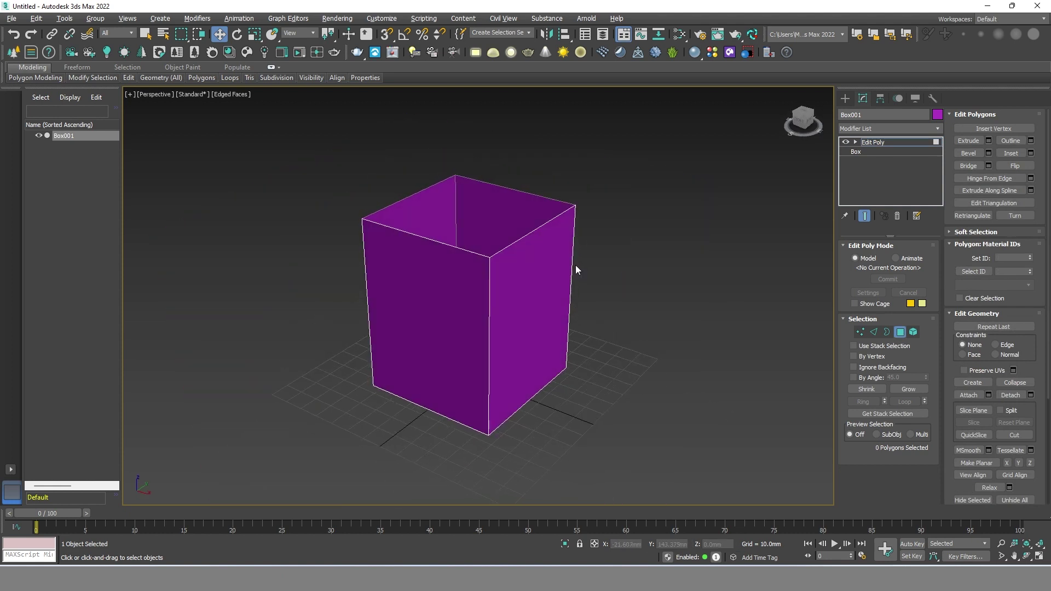
Ring-select all four vertical corner edges of the box.
click(874, 332)
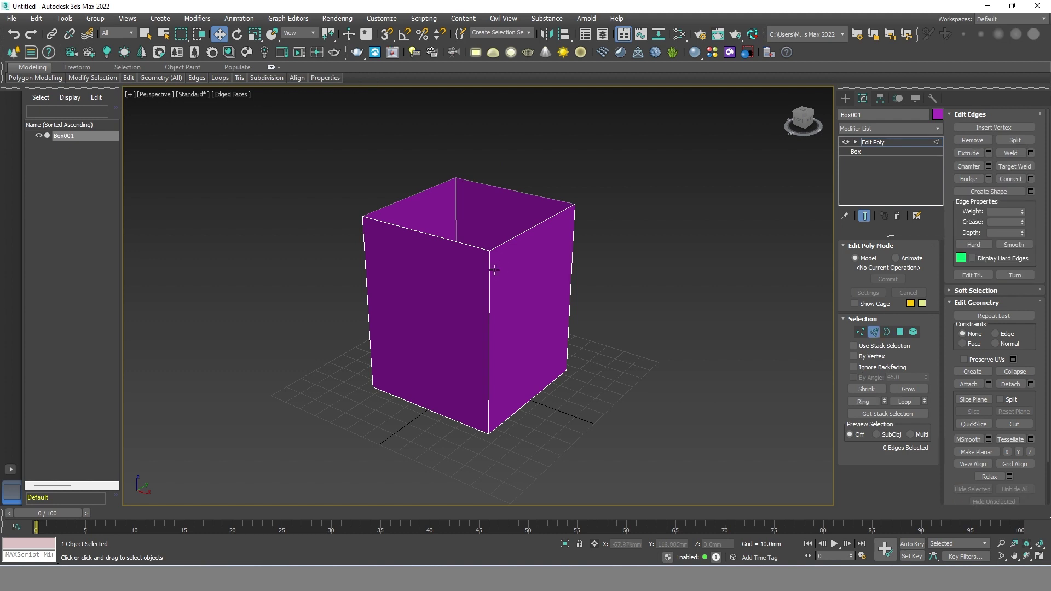
click(490, 269)
ctrl+click(573, 242)
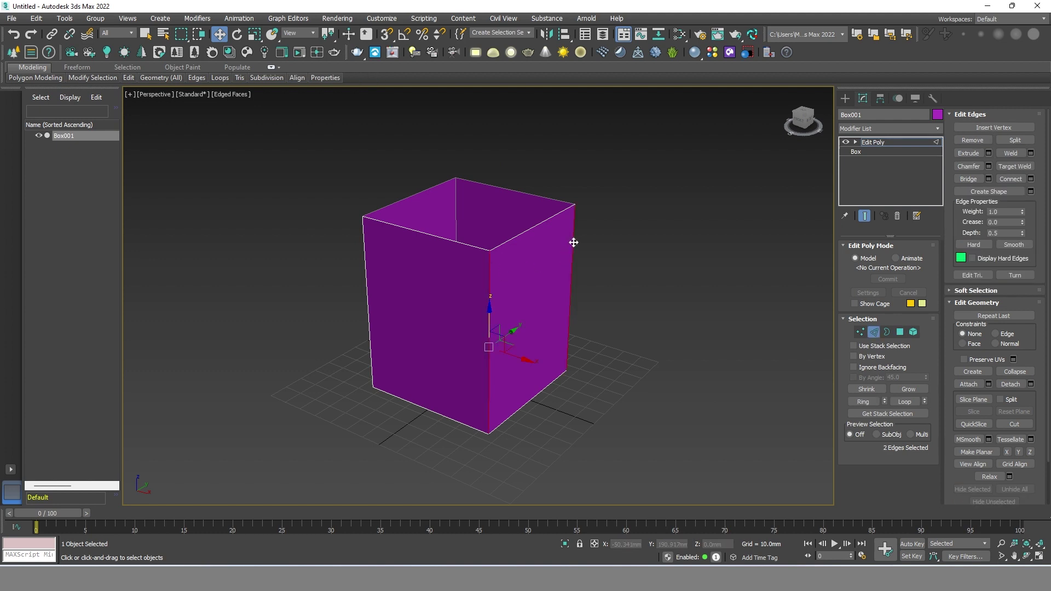
click(861, 402)
scroll(494, 274, up, 2)
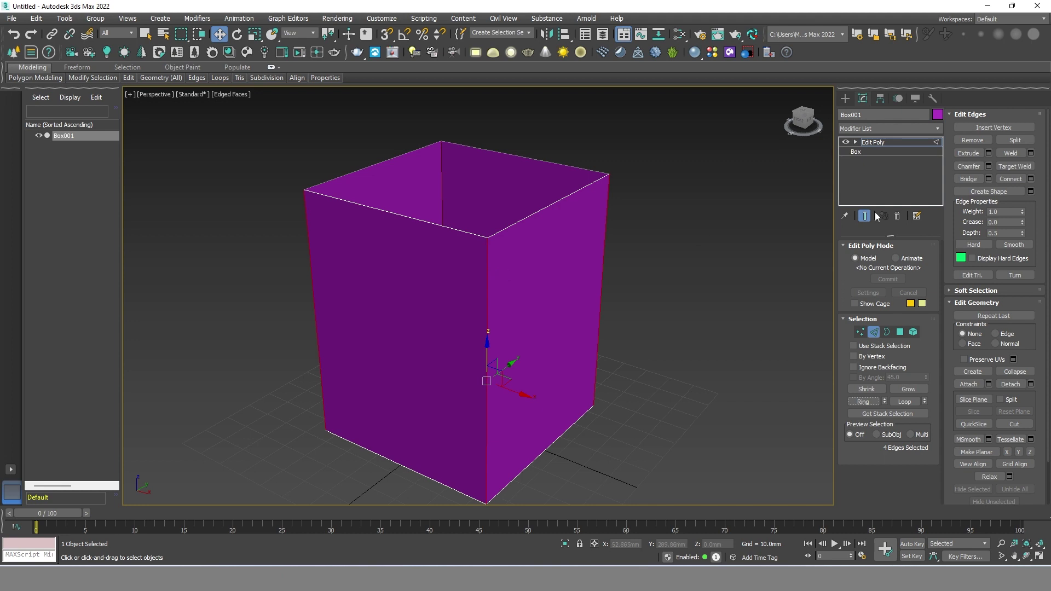
Chamfer the four vertical corners by about 24 mm with 4 segments.
click(988, 167)
drag(490, 311, 506, 225)
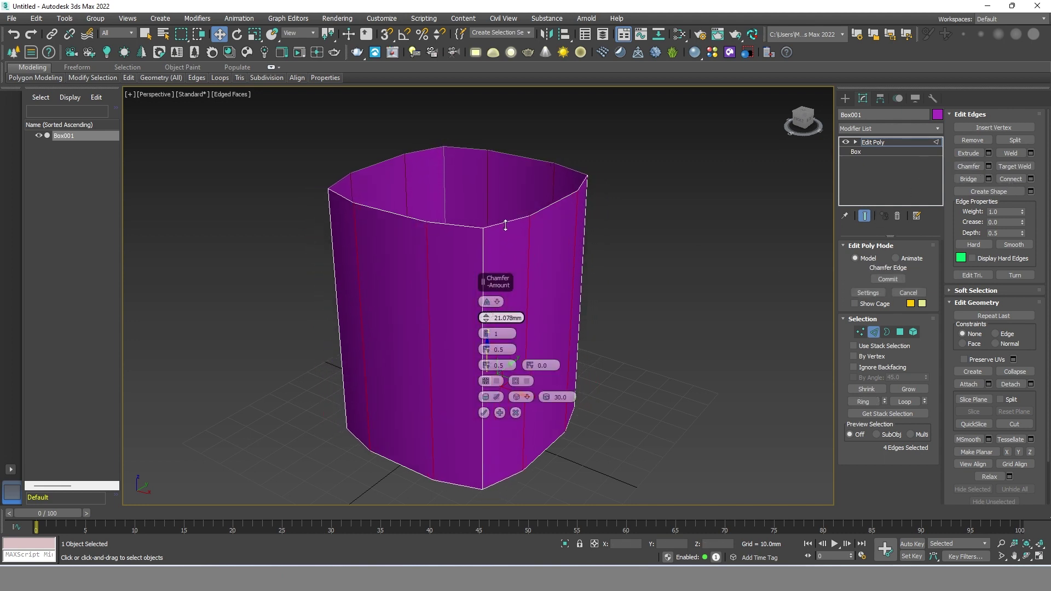
click(496, 334)
scroll(486, 333, up, 1)
scroll(486, 333, up, 1)
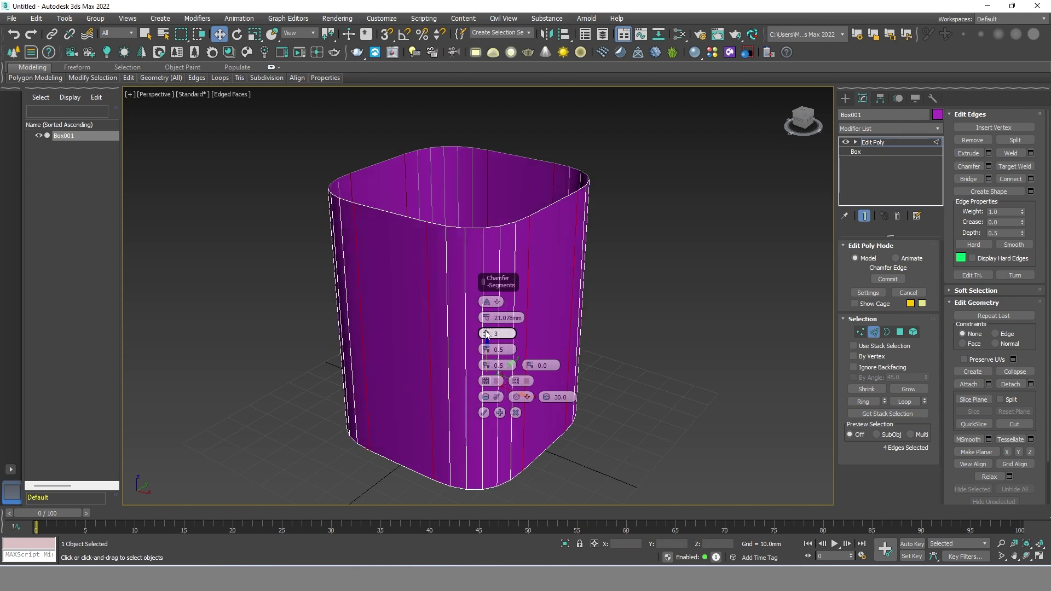
scroll(486, 333, up, 1)
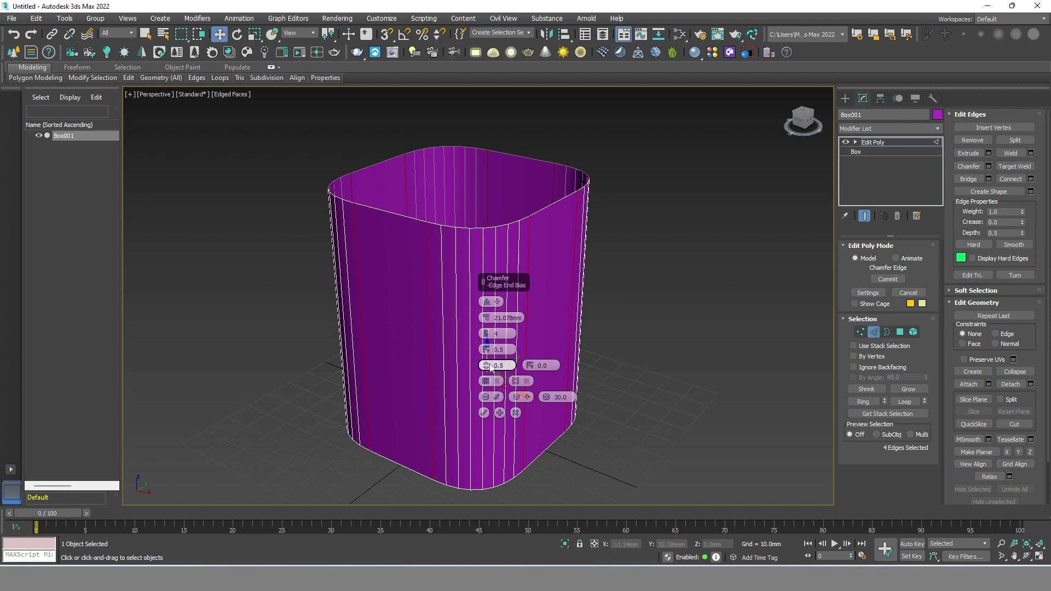
drag(508, 317, 508, 307)
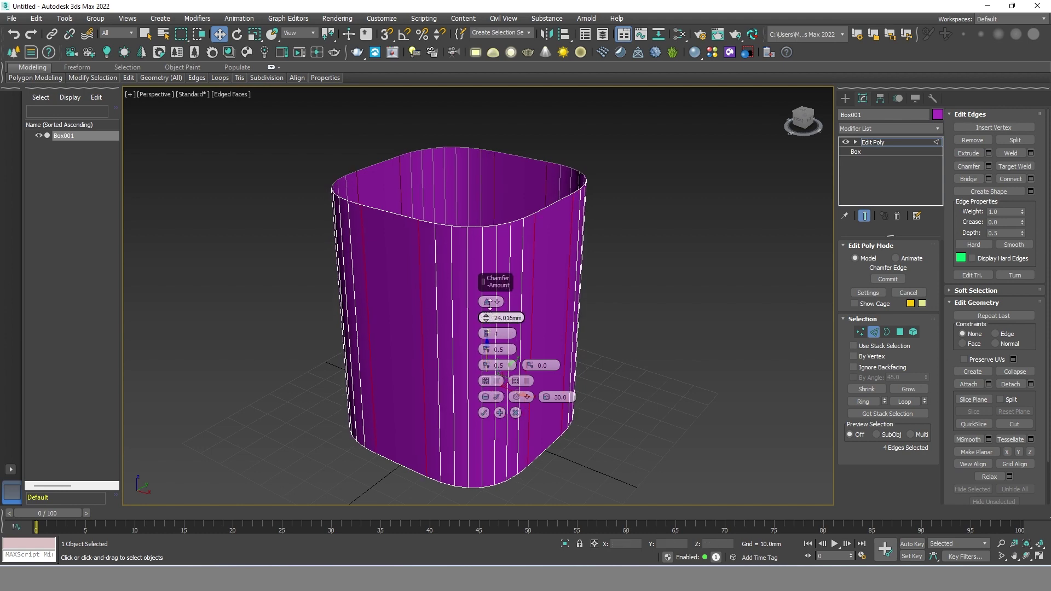
click(484, 413)
click(643, 310)
mouse_move(642, 311)
alt+middle_down()
mouse_move(652, 369)
mouse_move(625, 277)
mouse_move(582, 314)
mouse_move(598, 294)
alt+middle_up()
scroll(562, 274, up, 5)
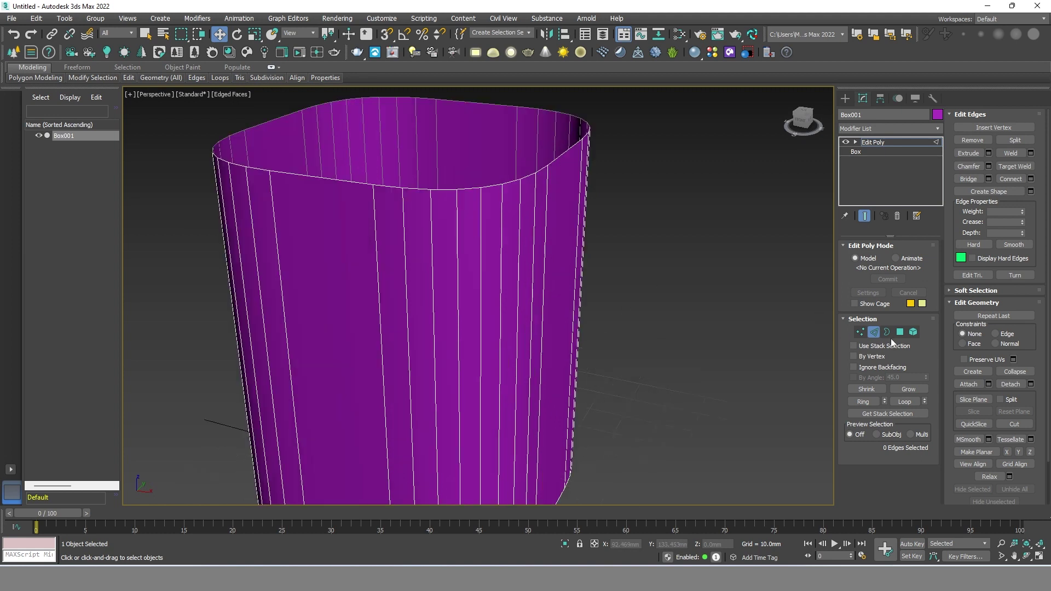
Ring-select the vertical side edges and connect them with 3 horizontal loops.
click(537, 249)
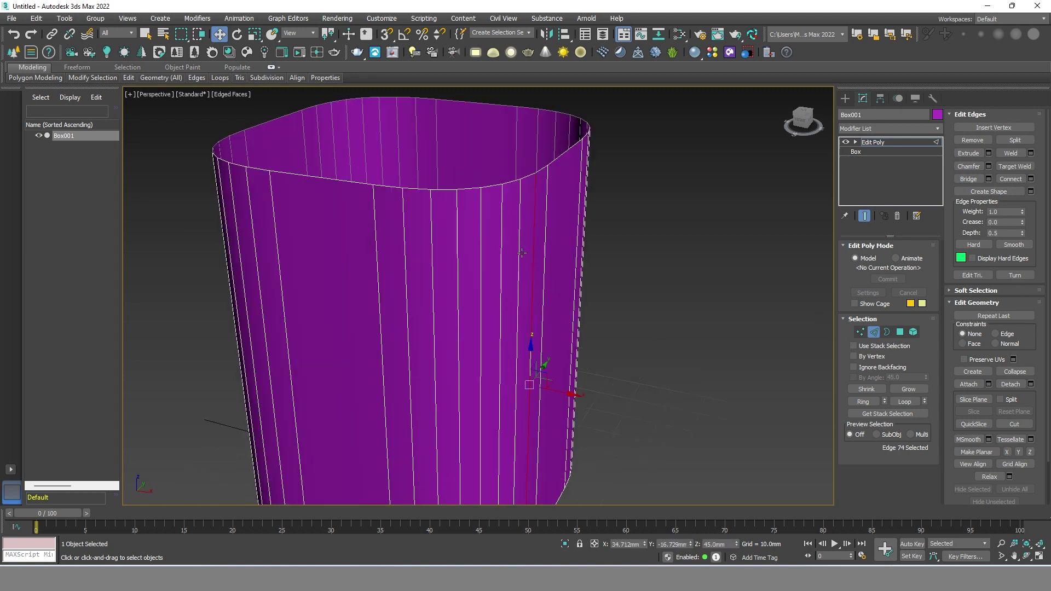
click(864, 401)
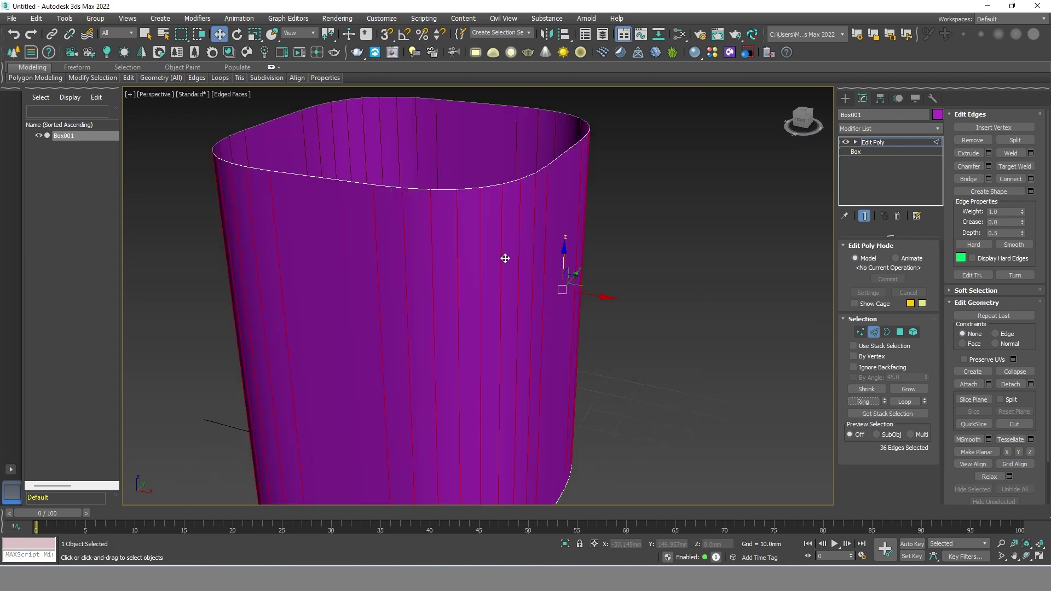
click(1031, 179)
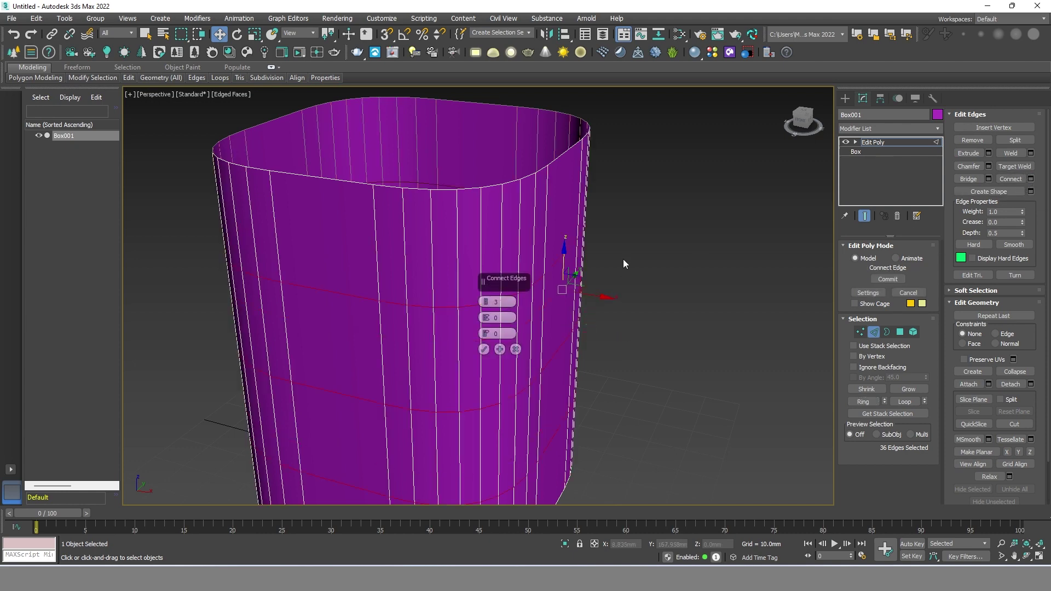
scroll(624, 262, down, 5)
alt+middle_drag(665, 268, 652, 277)
scroll(652, 277, up, 2)
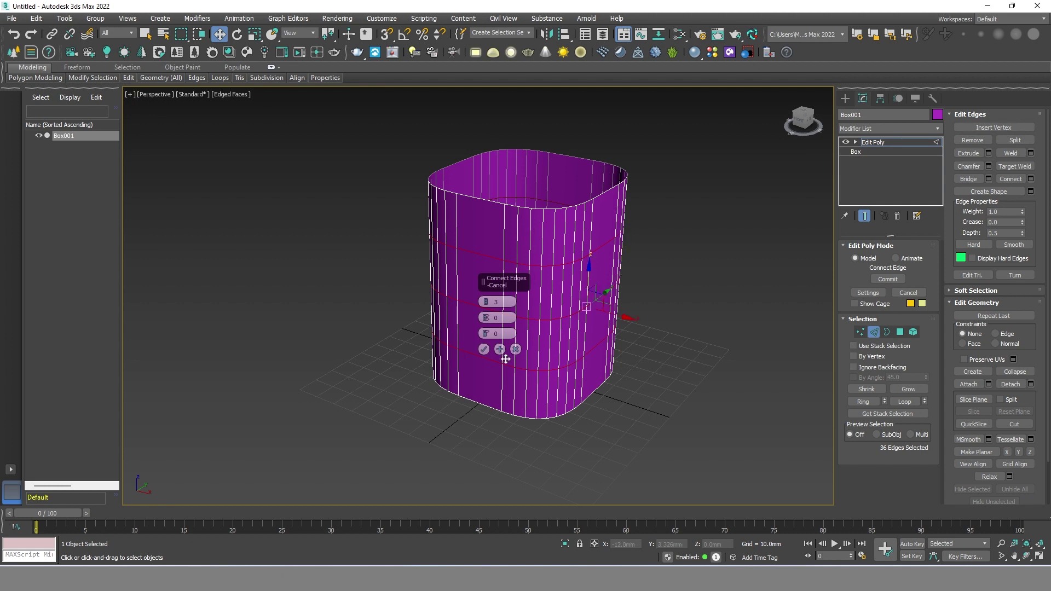
click(484, 349)
scroll(624, 269, up, 3)
scroll(624, 268, down, 3)
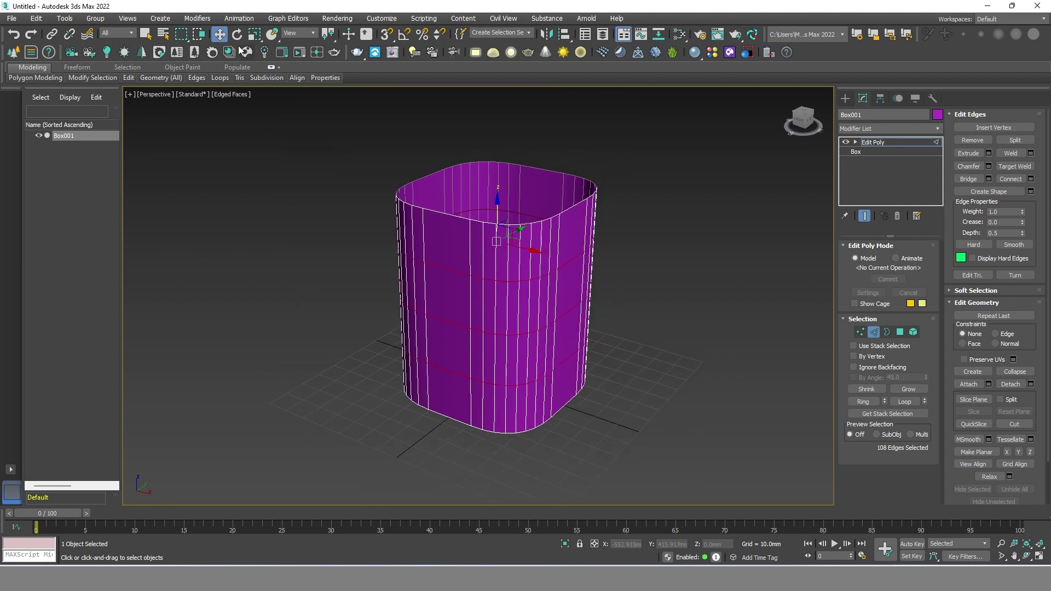
Scale the three new loops slightly inward so the sides bow in.
click(255, 33)
drag(500, 246, 503, 249)
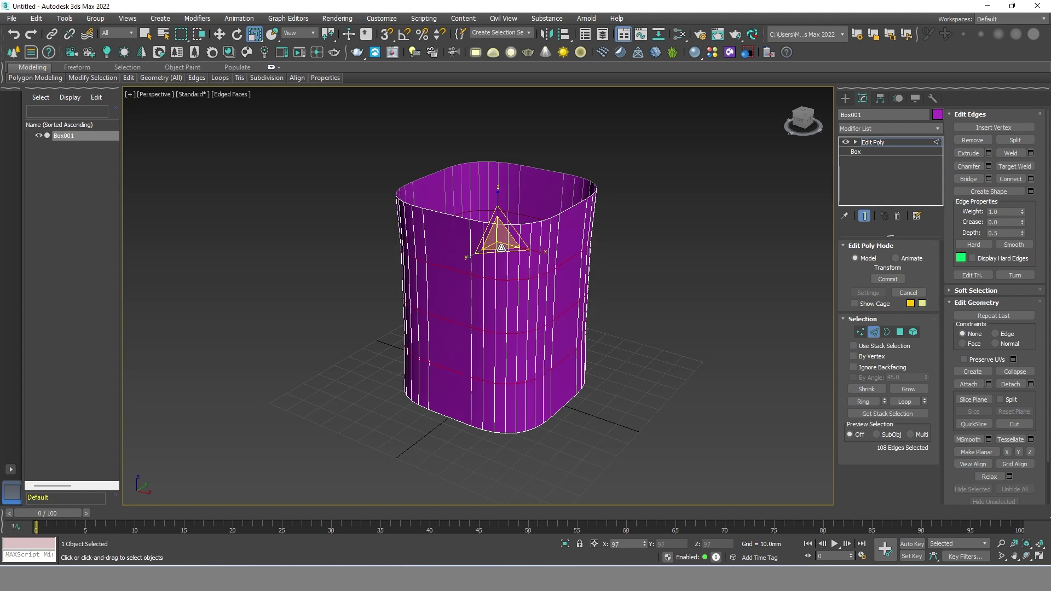
click(619, 264)
mouse_move(636, 270)
middle_down()
mouse_move(507, 266)
mouse_move(508, 247)
middle_up()
scroll(508, 247, up, 3)
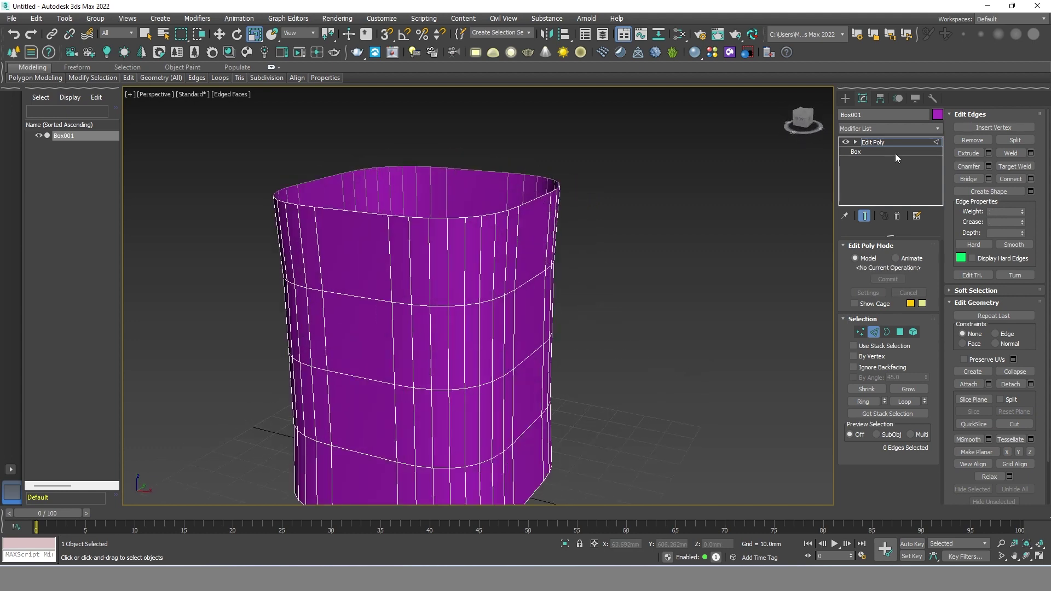
Add a Shell modifier with a 3.5 mm Inner Amount to the open box.
click(873, 142)
click(662, 207)
click(535, 208)
click(931, 128)
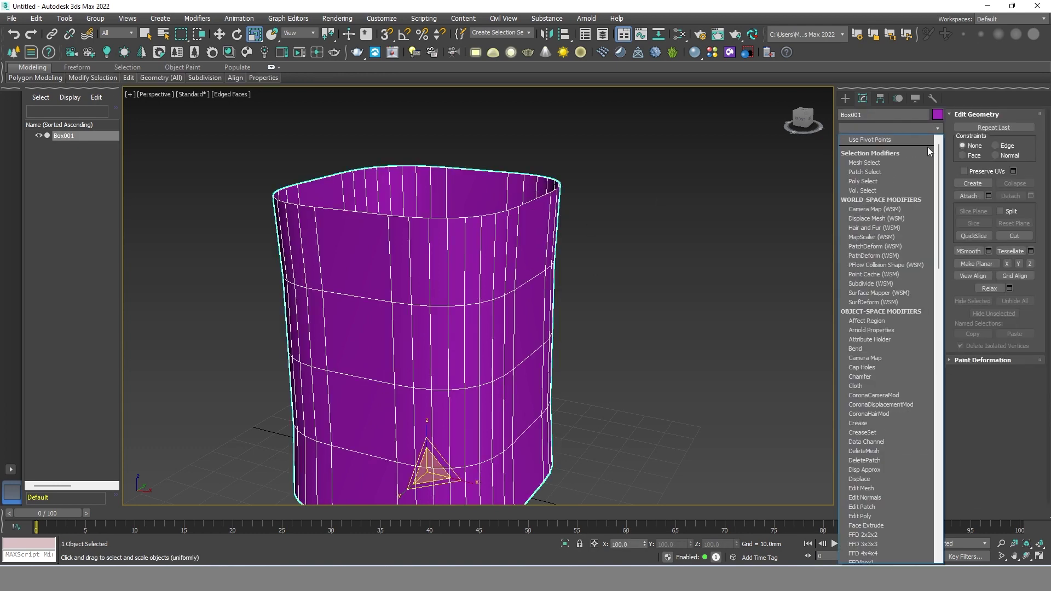
scroll(889, 395, down, 10)
scroll(889, 396, down, 2)
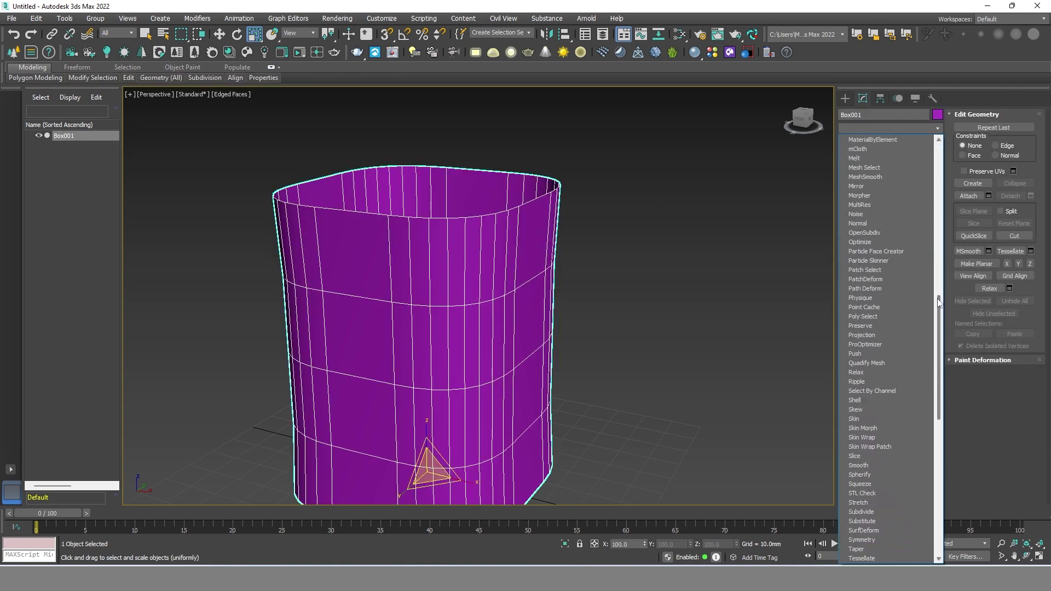
click(887, 401)
alt+middle_drag(584, 236, 589, 256)
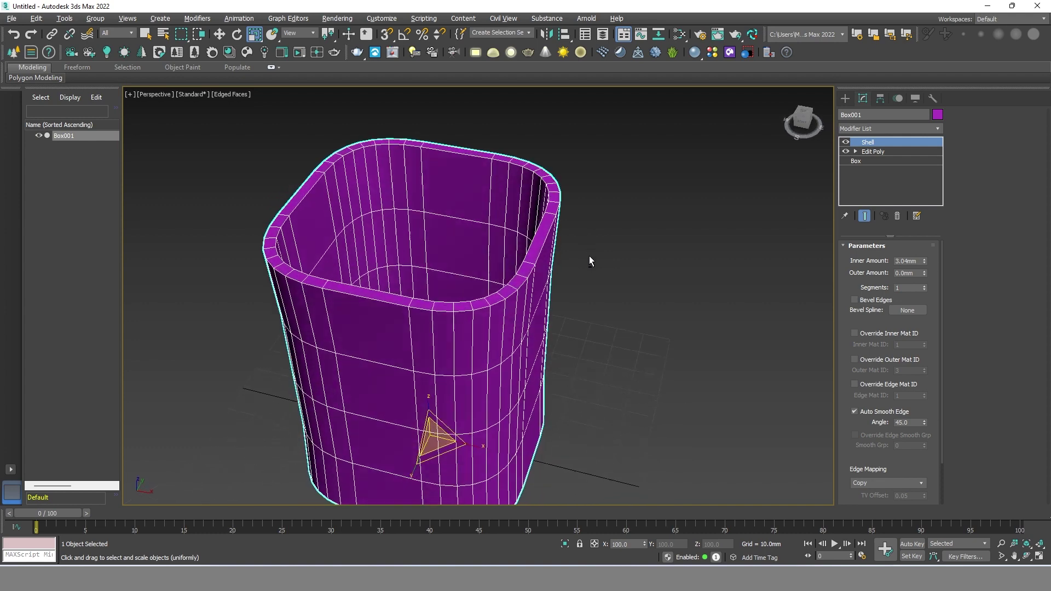
scroll(546, 236, up, 3)
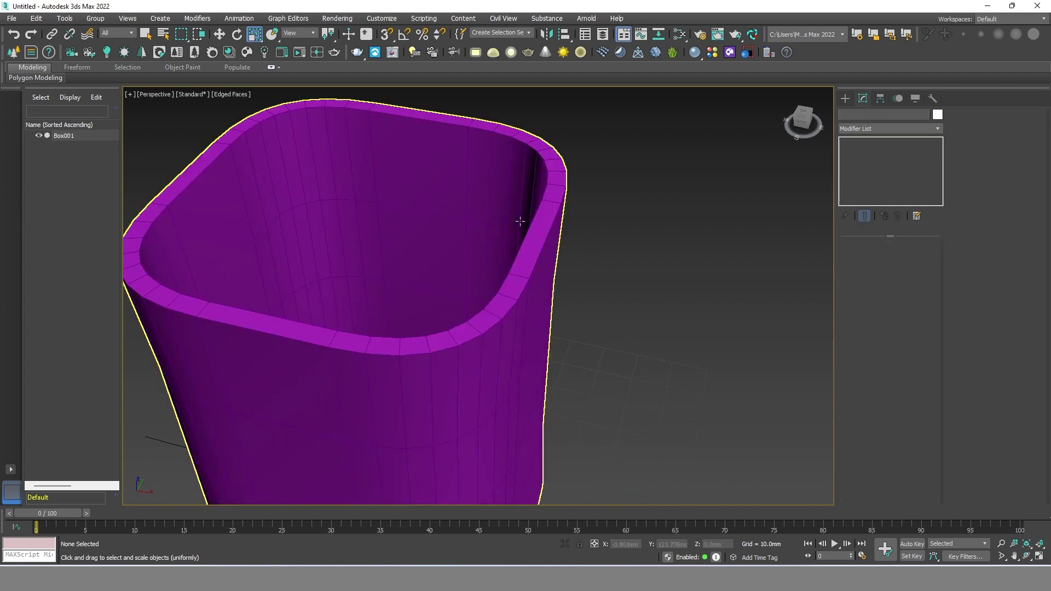
scroll(589, 255, down, 6)
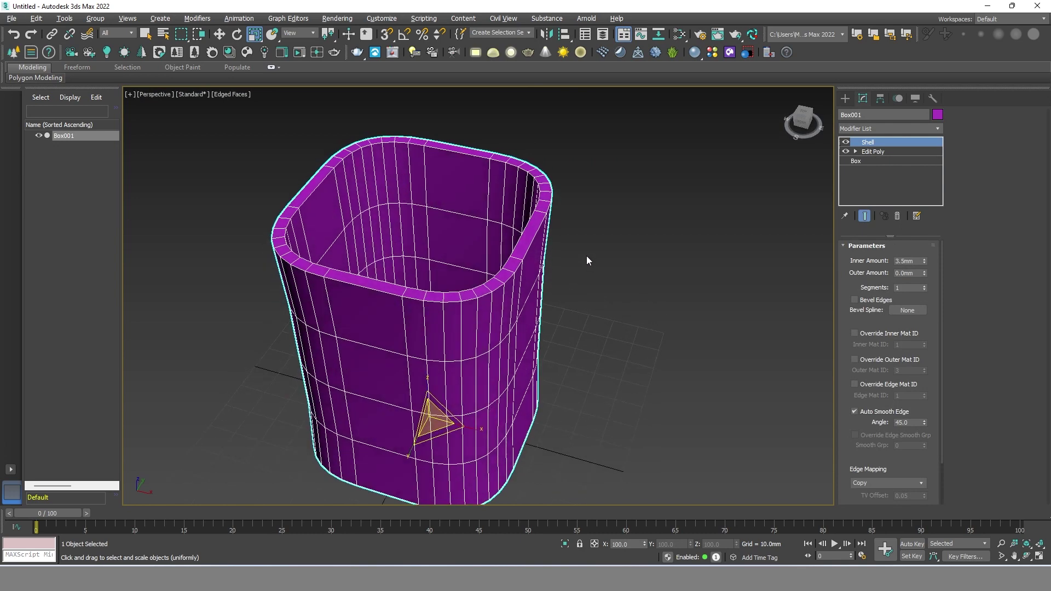
scroll(509, 190, up, 2)
scroll(509, 190, up, 1)
scroll(509, 190, up, 1)
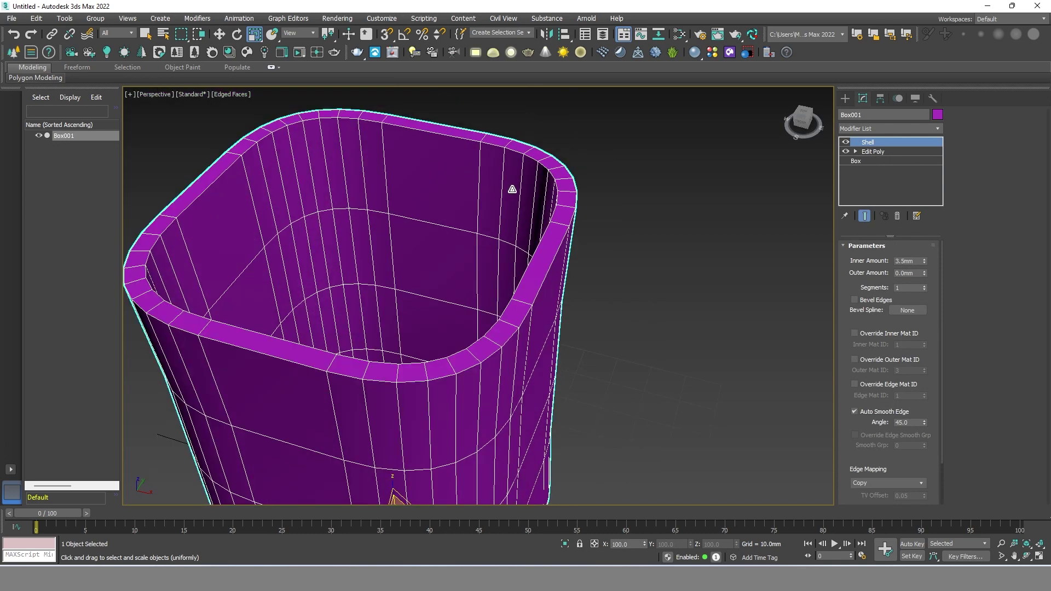
Add a second Edit Poly modifier above the Shell and enter Edge mode.
click(895, 130)
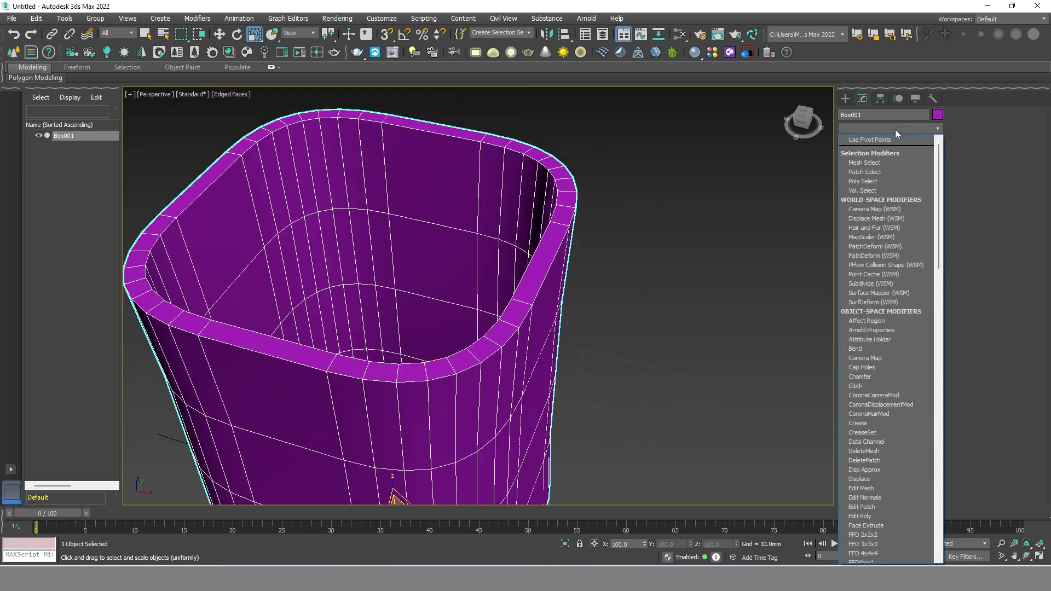
click(882, 516)
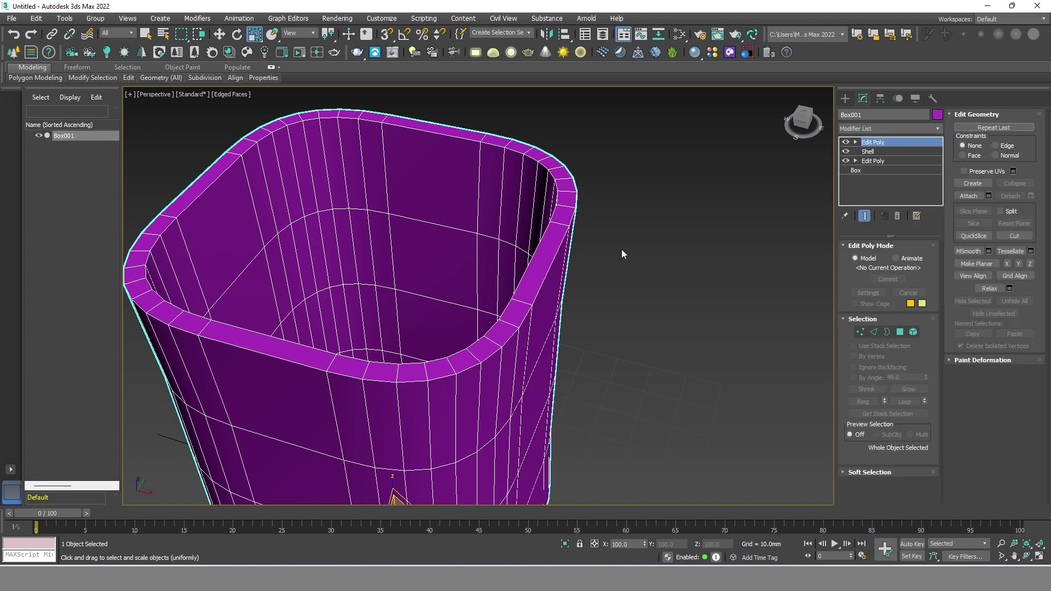
click(624, 246)
click(553, 194)
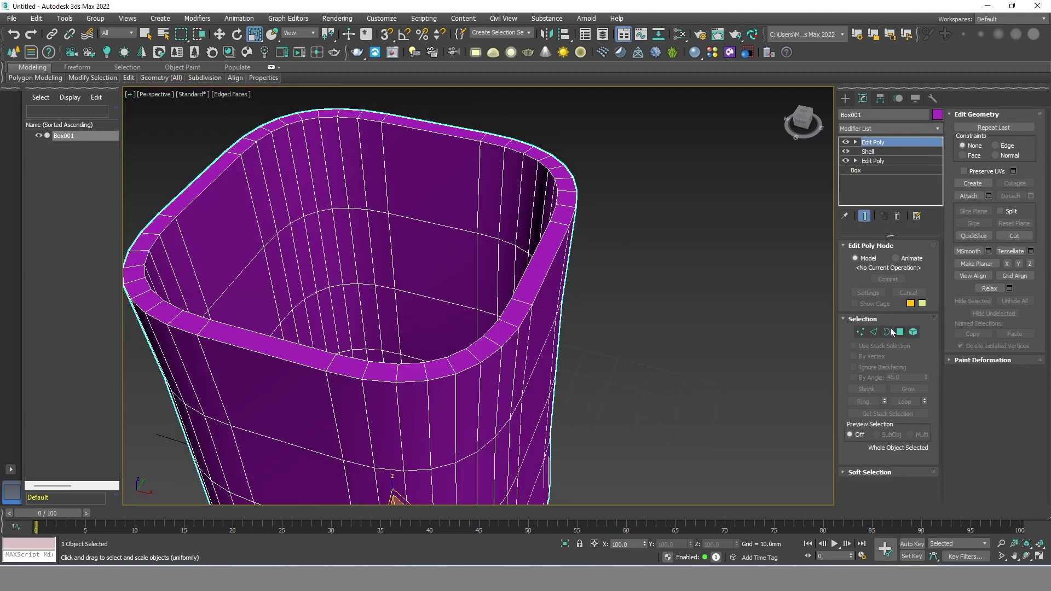
key(2)
Ring-select the inner-wall edges and connect them with 3 edge loops.
click(504, 176)
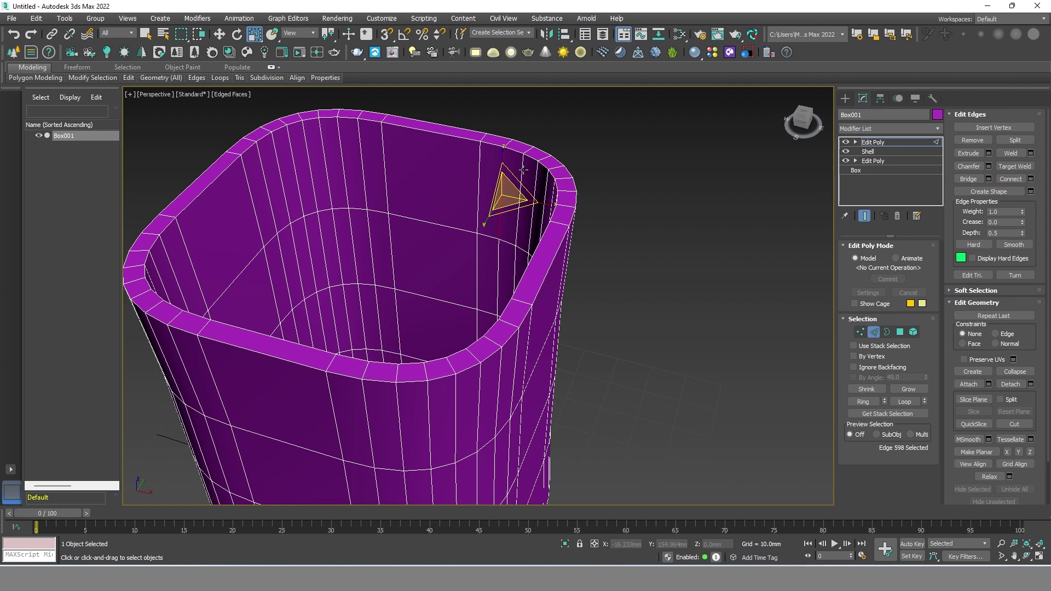
click(863, 401)
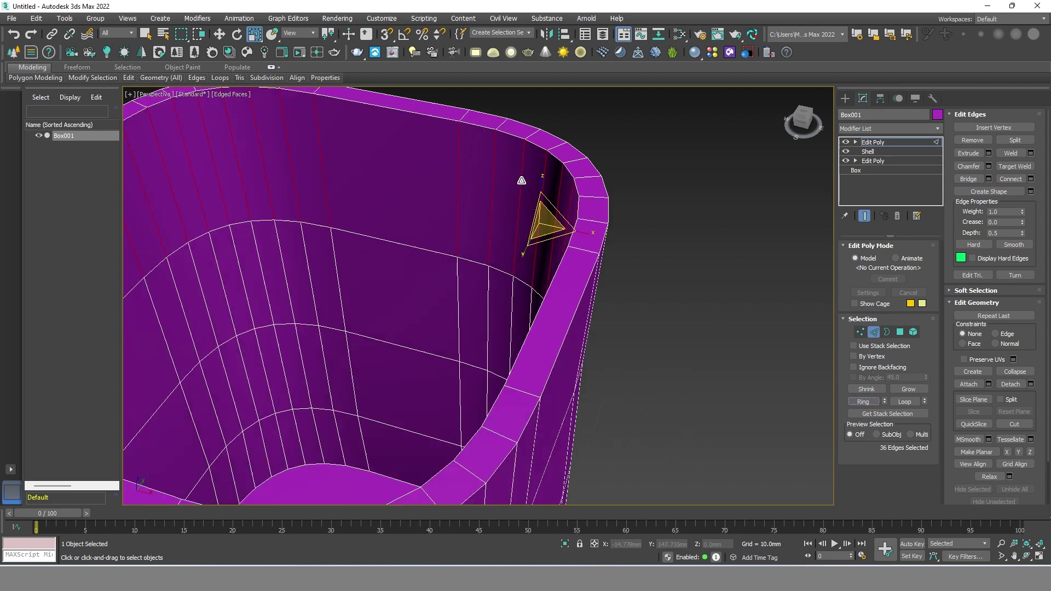
click(1031, 180)
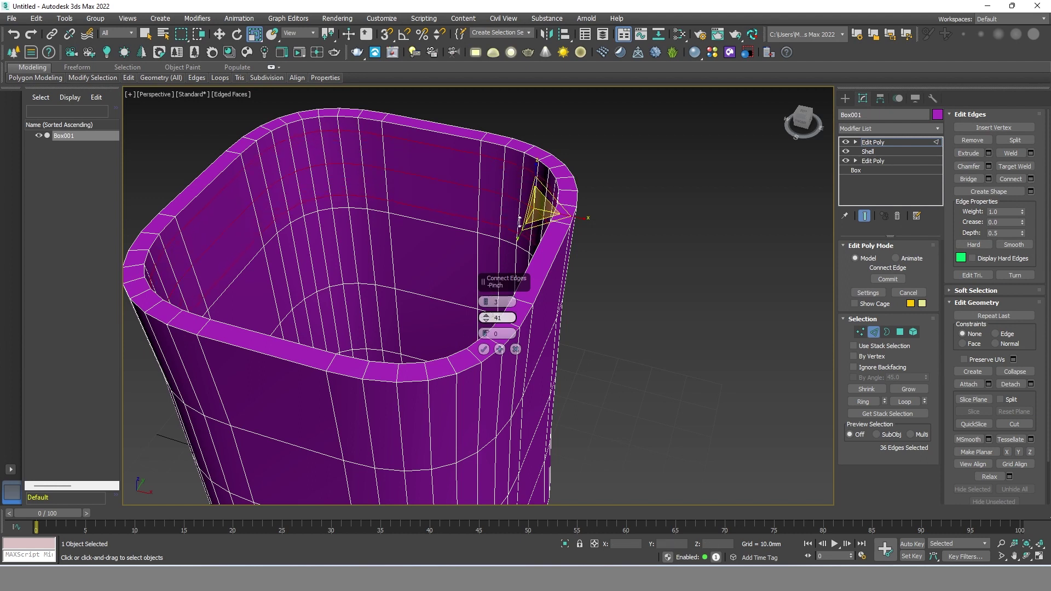
drag(486, 318, 486, 316)
click(484, 349)
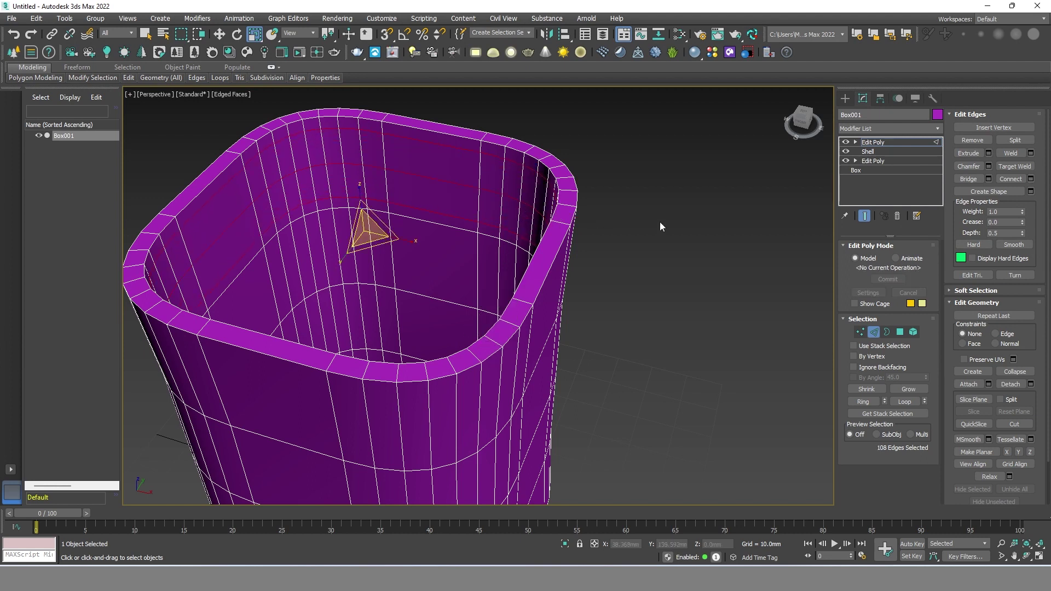
click(661, 215)
Orbit and zoom to view the cup's open top from above.
scroll(662, 216, down, 5)
scroll(665, 221, down, 3)
scroll(583, 291, up, 3)
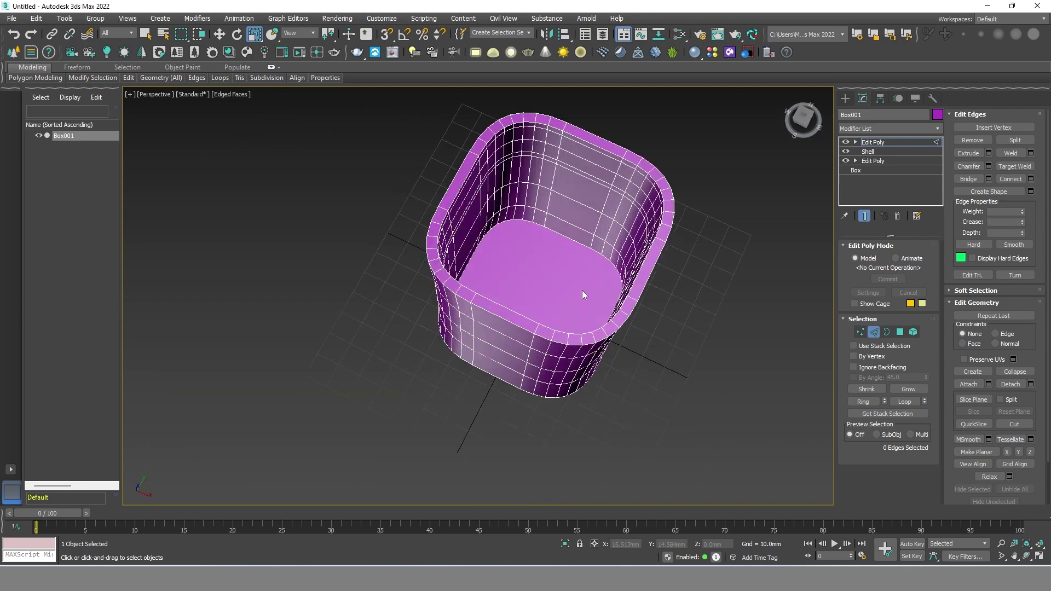
scroll(474, 251, up, 4)
scroll(573, 291, down, 4)
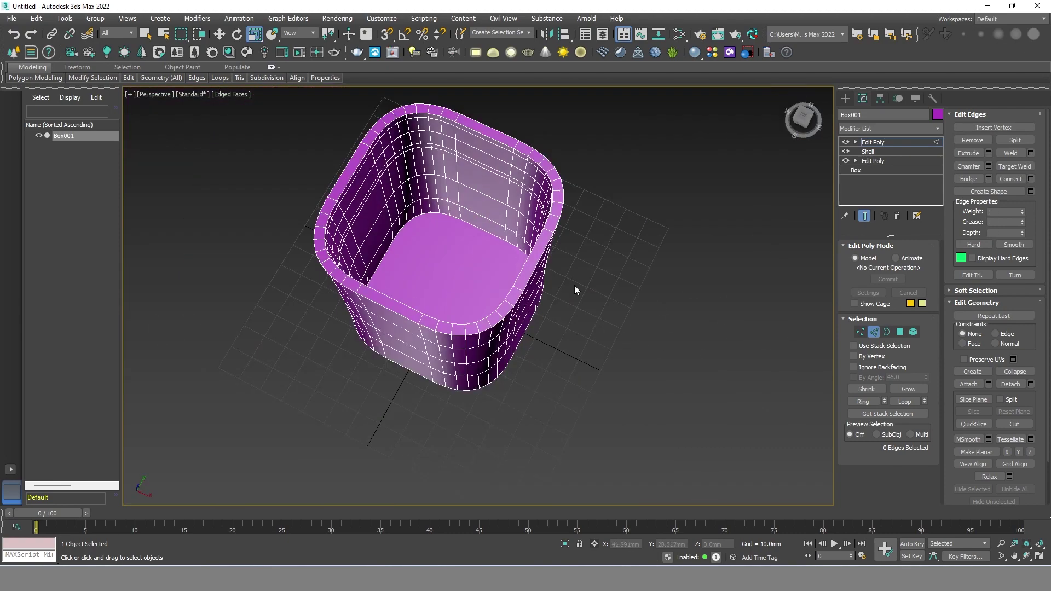
mouse_move(573, 290)
alt+middle_down()
mouse_move(556, 206)
mouse_move(596, 284)
mouse_move(599, 265)
mouse_move(606, 298)
alt+middle_up()
scroll(487, 285, up, 4)
scroll(531, 267, down, 3)
mouse_move(532, 267)
alt+middle_down()
mouse_move(529, 278)
mouse_move(504, 219)
mouse_move(511, 160)
mouse_move(518, 183)
alt+middle_up()
scroll(529, 279, up, 4)
scroll(479, 300, down, 4)
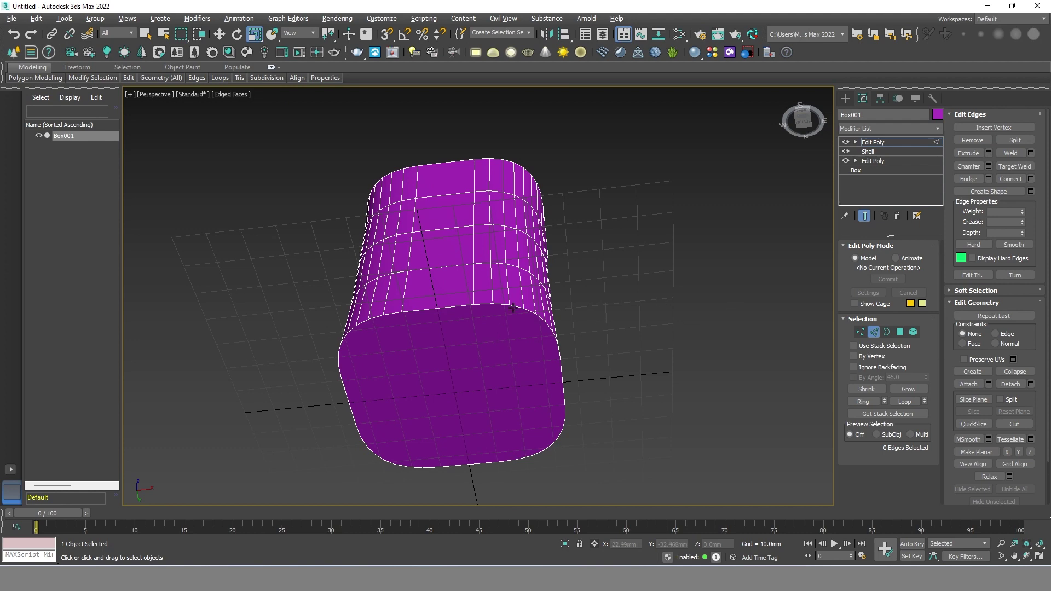
alt+middle_drag(513, 308, 518, 400)
scroll(518, 400, up, 3)
Connect the rim edge ring with 2 loops at pinch 23.
click(563, 230)
scroll(564, 228, up, 2)
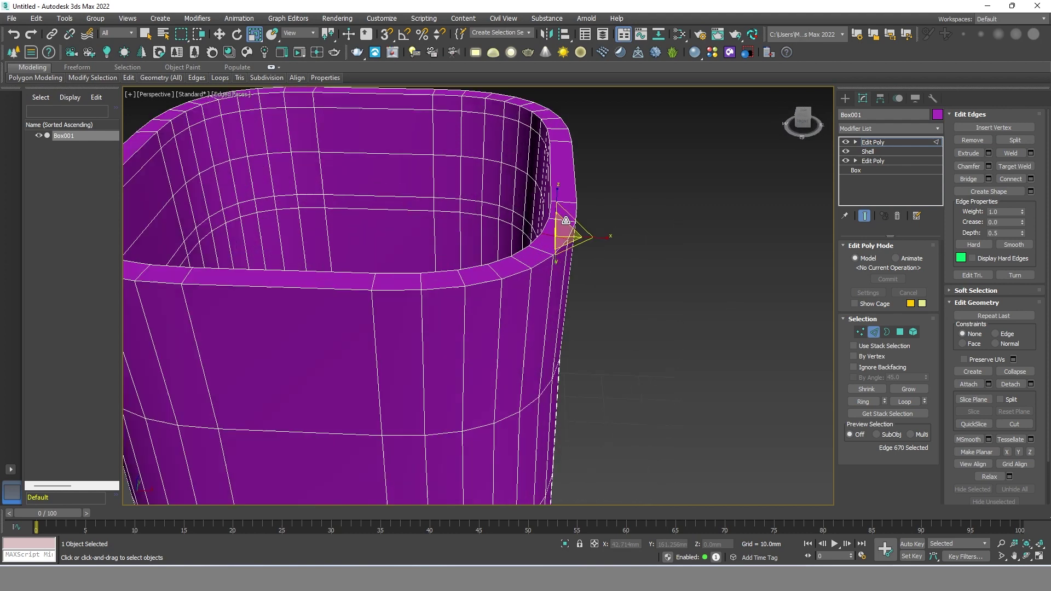
click(864, 402)
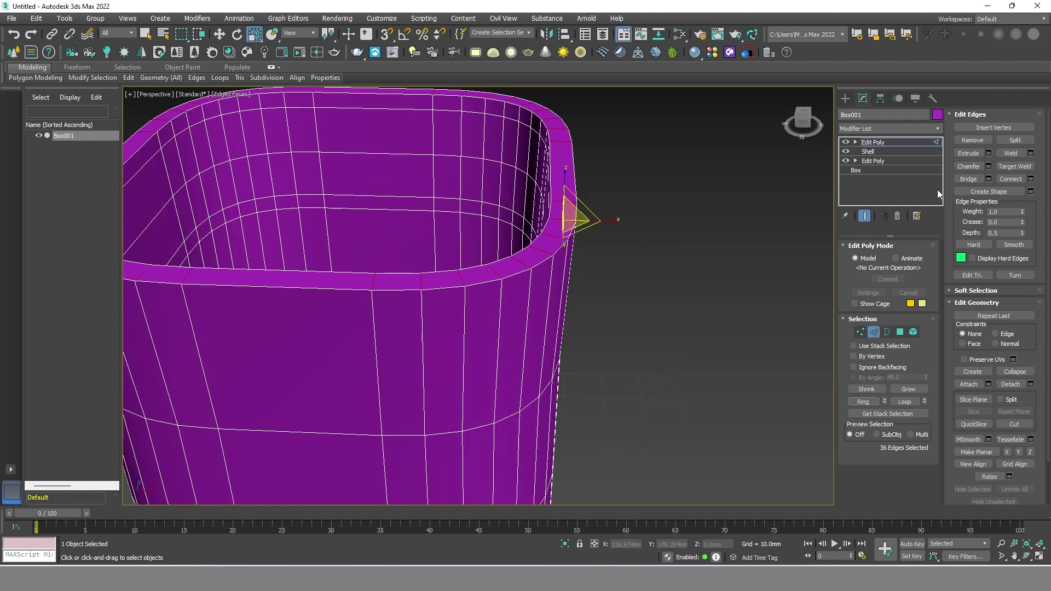
click(1031, 180)
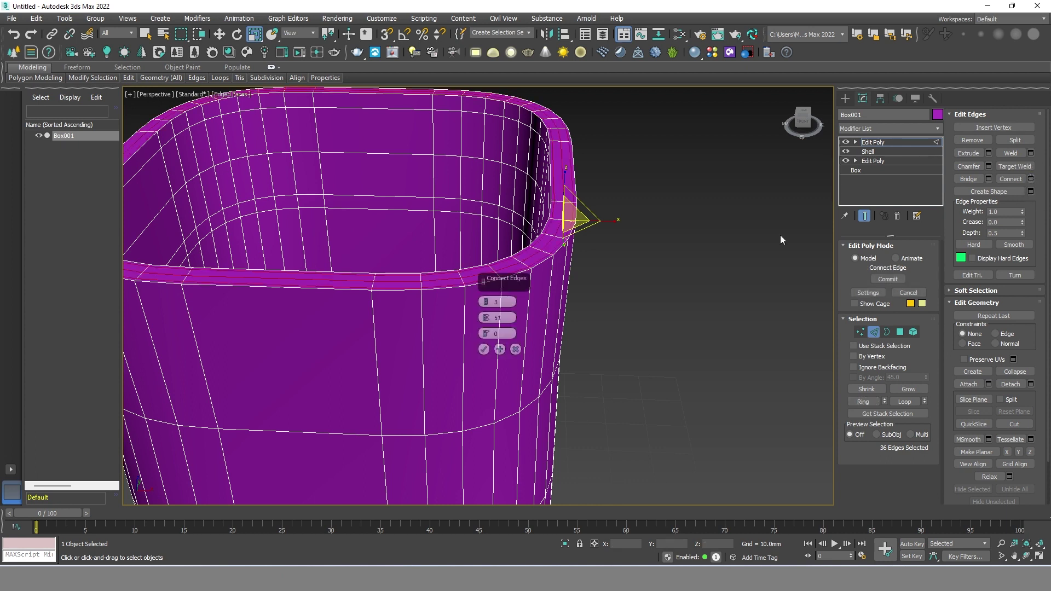
click(486, 306)
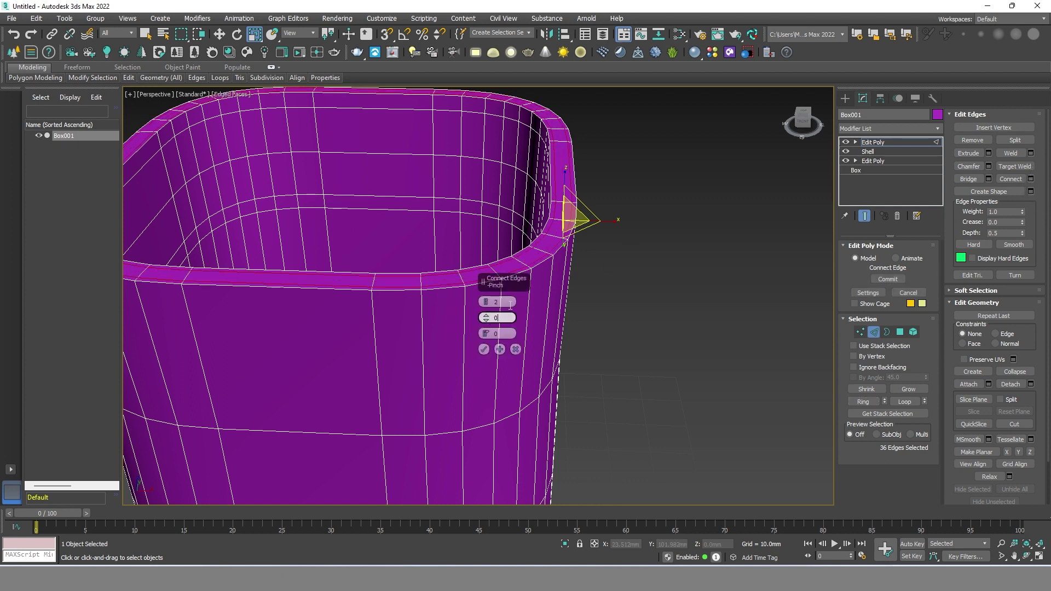
click(510, 303)
drag(486, 318, 485, 307)
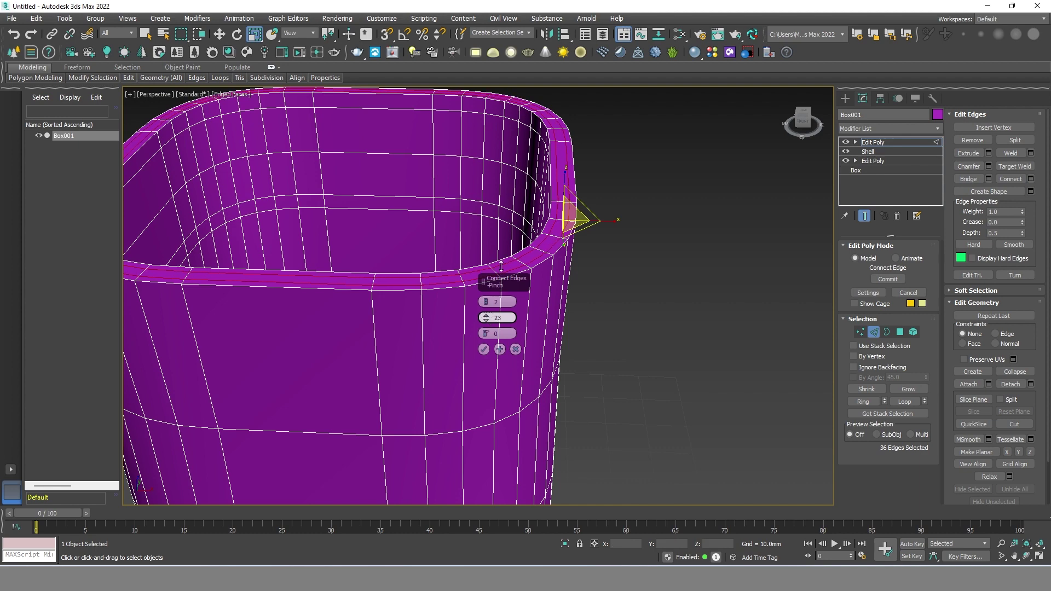
alt+middle_drag(548, 230, 555, 256)
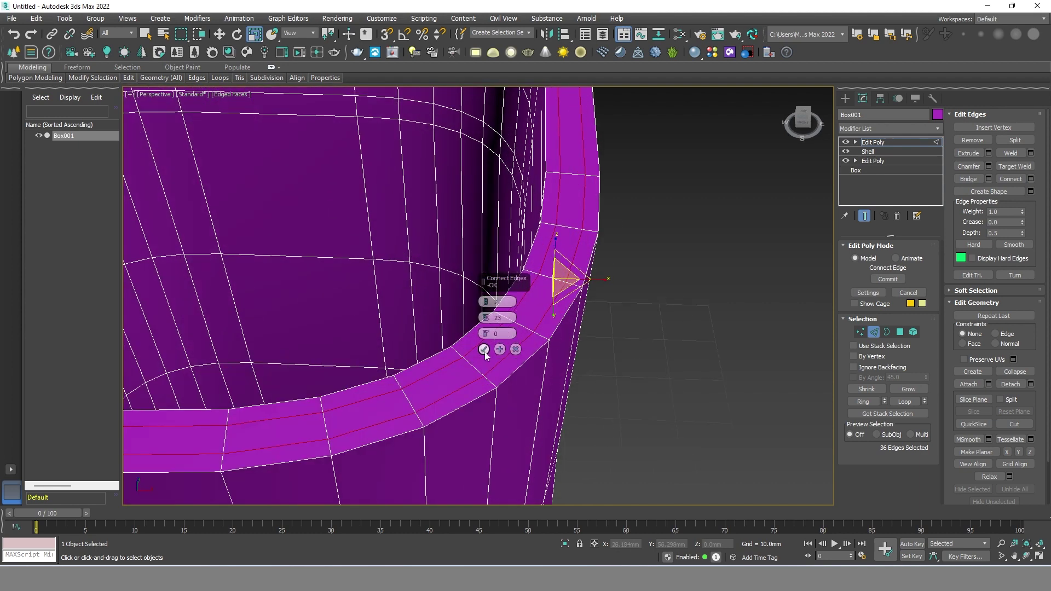
click(484, 350)
Move the two new rim loops slightly upward.
scroll(616, 343, down, 3)
alt+middle_drag(621, 341, 620, 324)
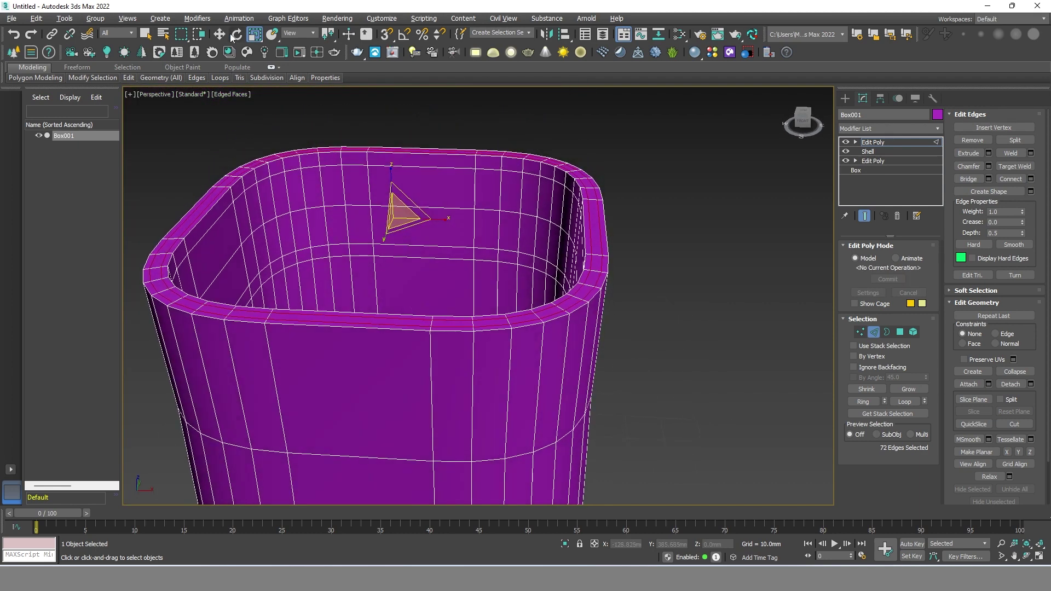
key(w)
drag(392, 181, 392, 176)
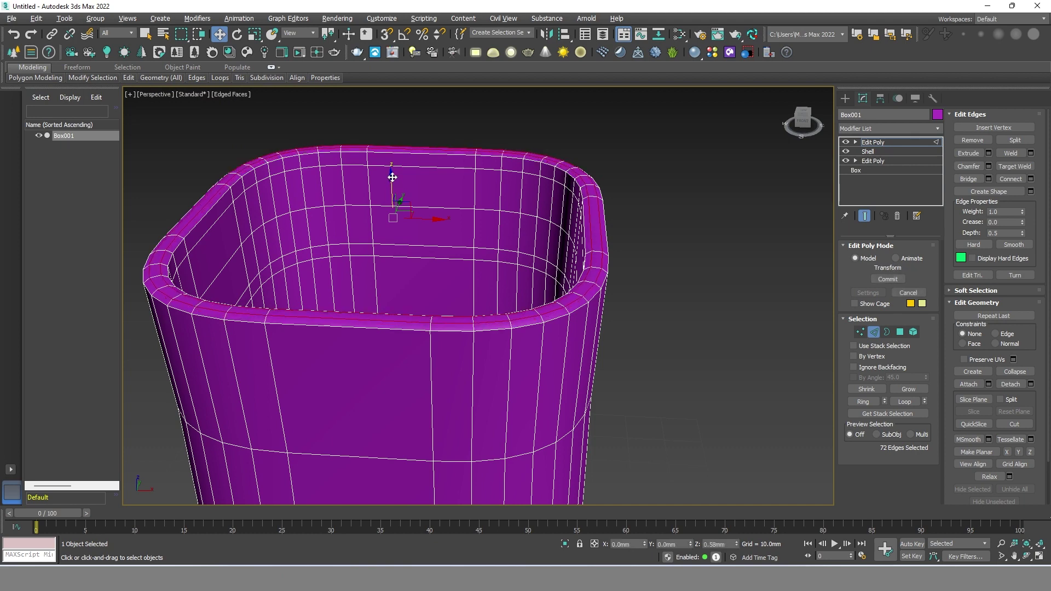
click(652, 230)
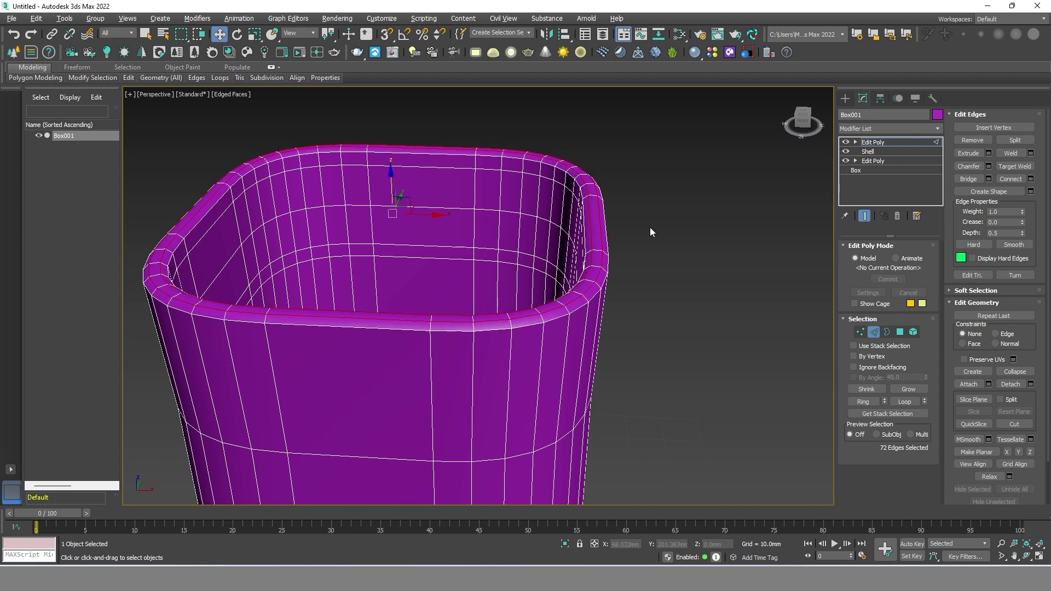
Scale an inner rim edge loop in to 95%.
alt+middle_drag(619, 207, 623, 240)
double_click(528, 174)
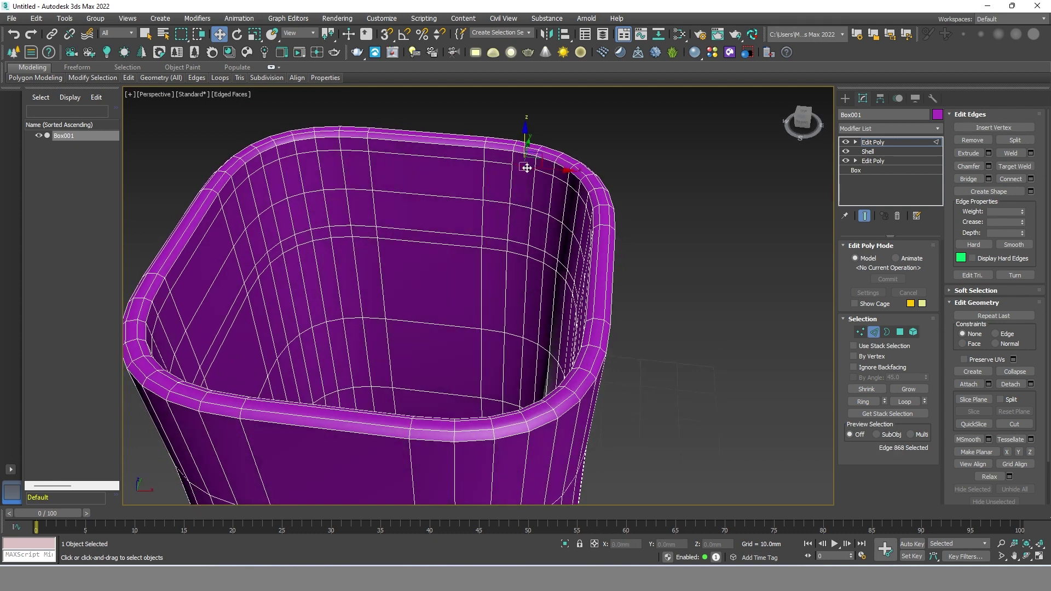
scroll(520, 178, up, 3)
scroll(470, 210, down, 4)
key(r)
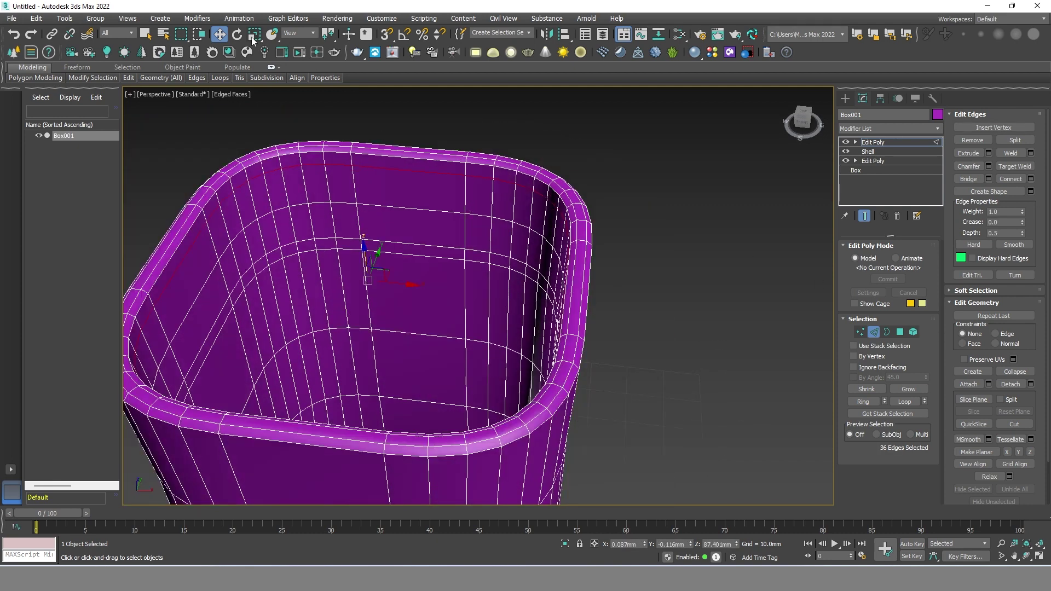
drag(368, 281, 370, 284)
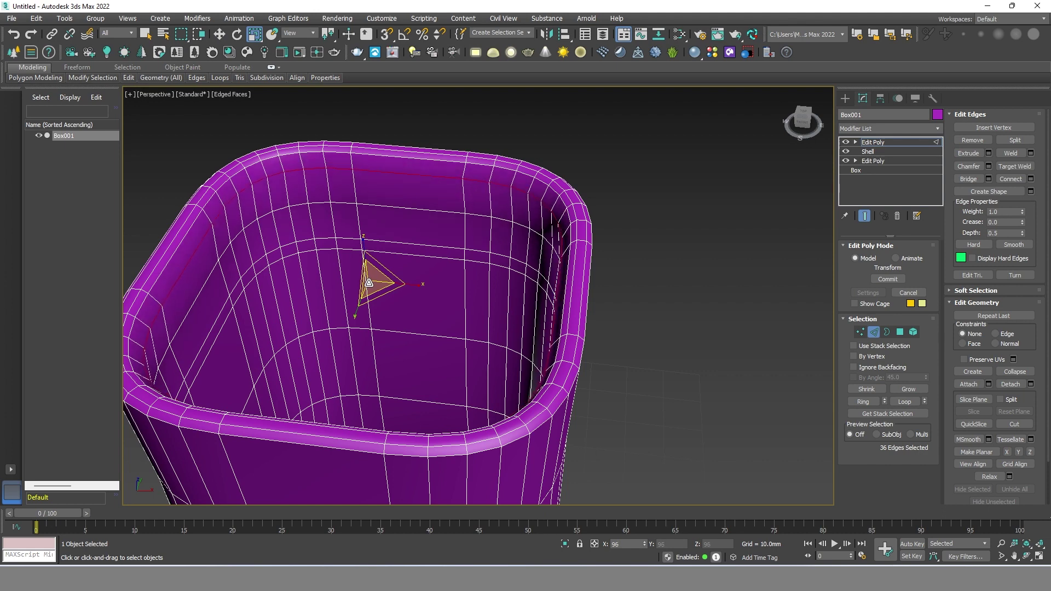
scroll(629, 253, down, 4)
click(629, 253)
Ring-select 36 edges on the upper cup wall and connect them with 2 new loops.
alt+middle_drag(671, 281, 634, 258)
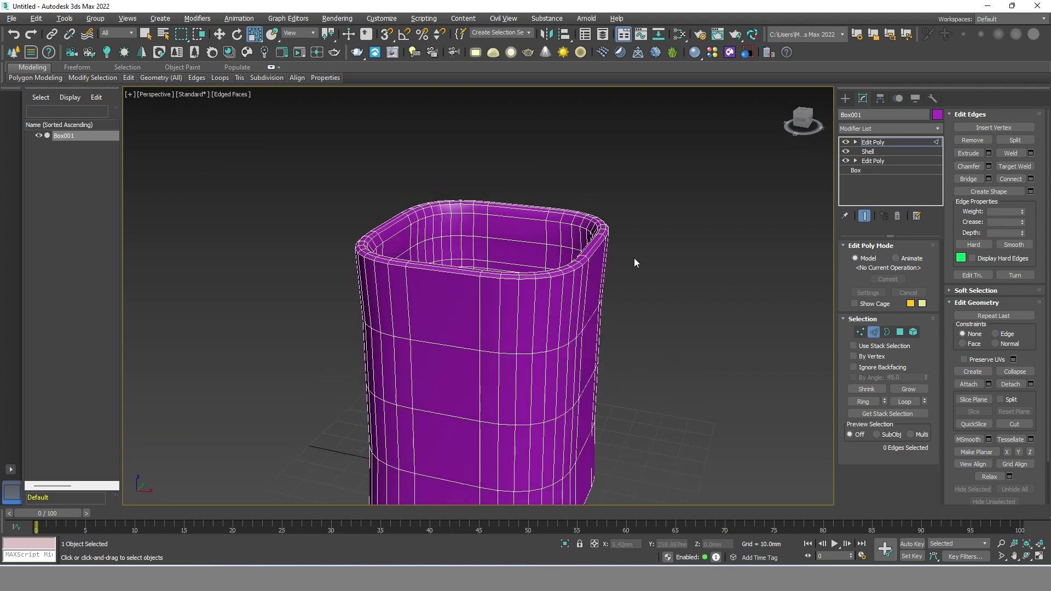
scroll(634, 259, up, 3)
click(598, 296)
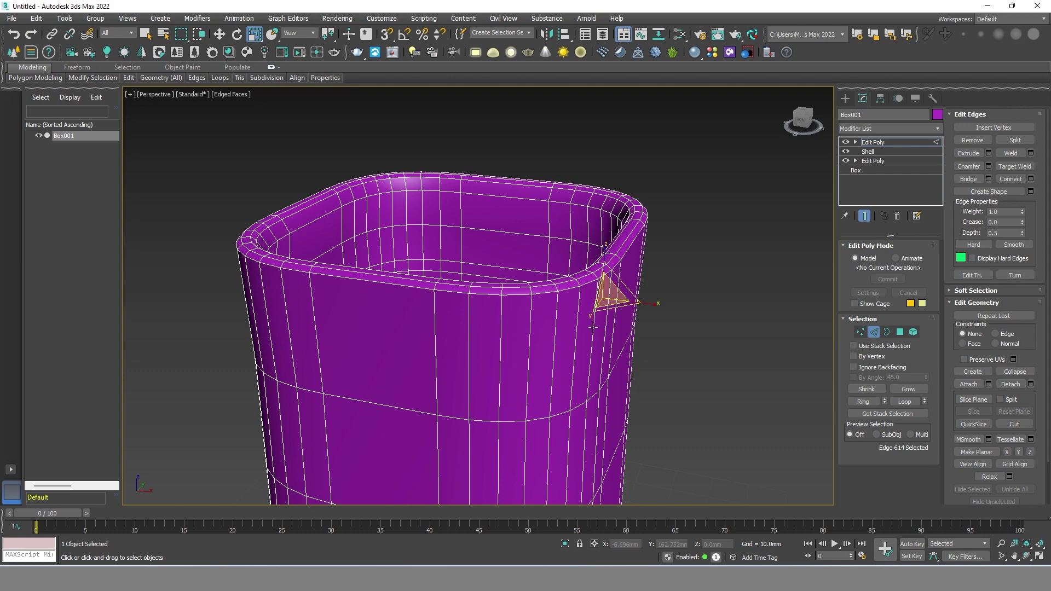
shift+click(576, 307)
scroll(584, 305, up, 2)
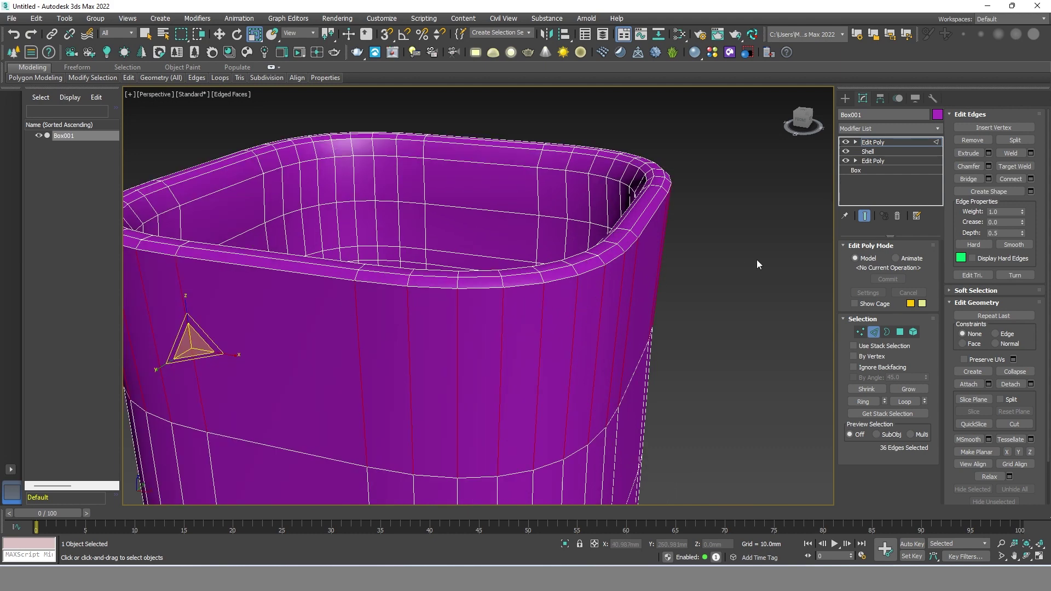
click(1032, 179)
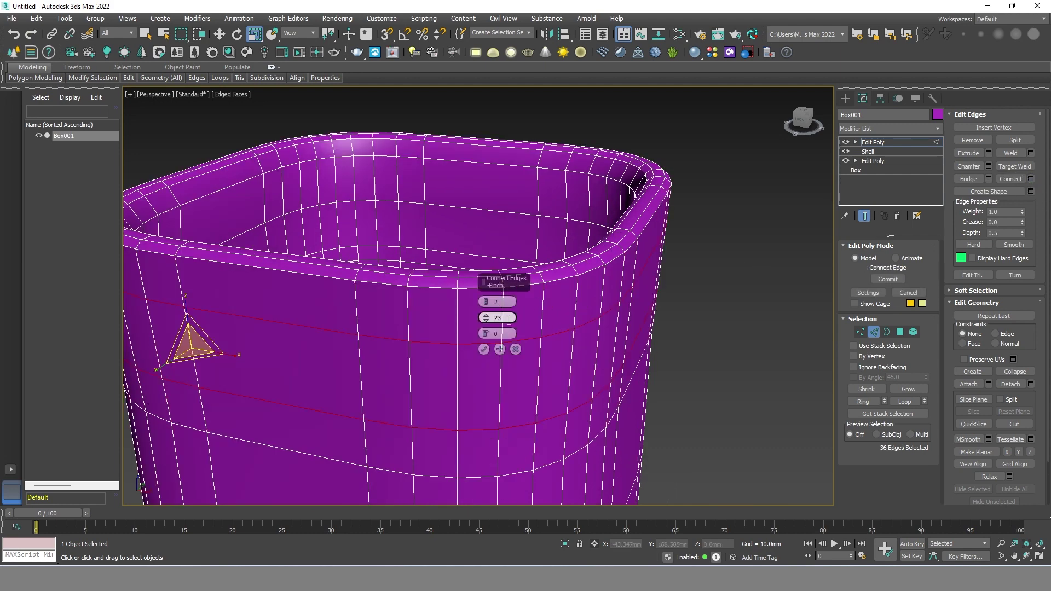
scroll(551, 333, down, 3)
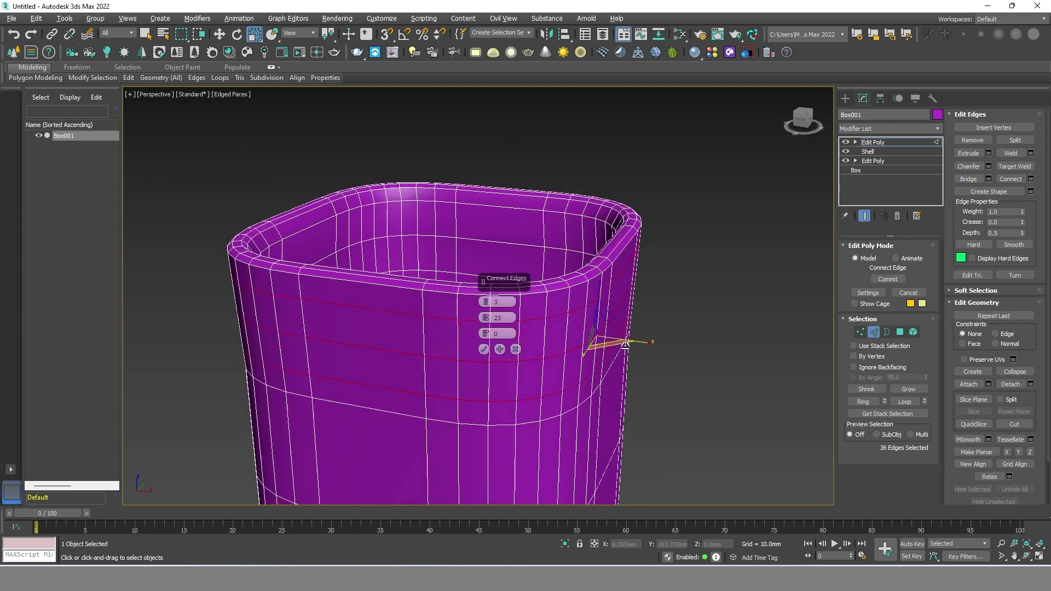
scroll(551, 333, down, 2)
click(484, 350)
click(669, 298)
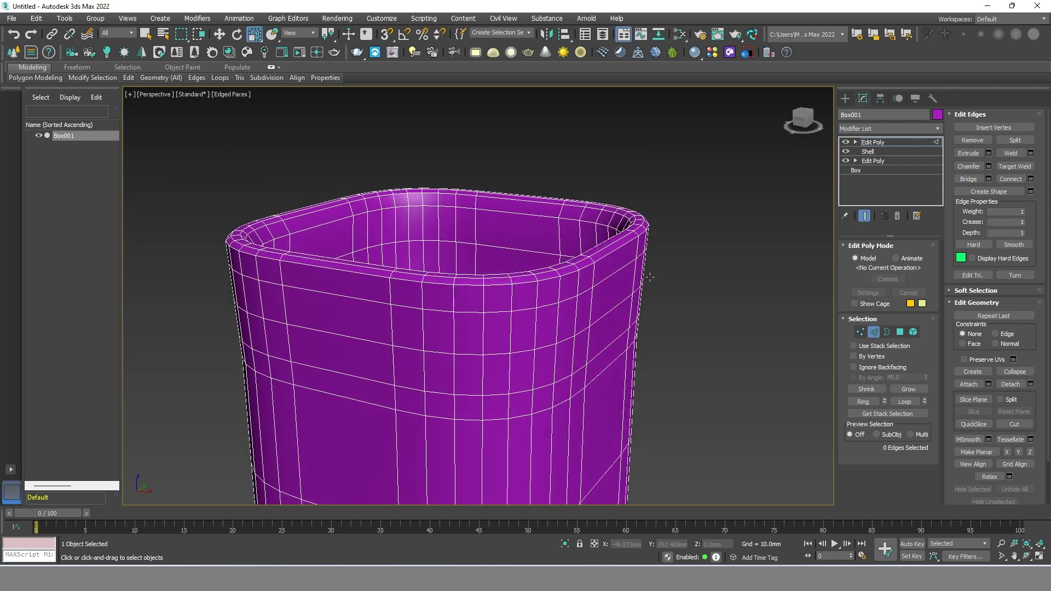
Scale a horizontal edge loop on the cup wall to reshape the body.
double_click(647, 272)
scroll(619, 269, up, 2)
click(698, 266)
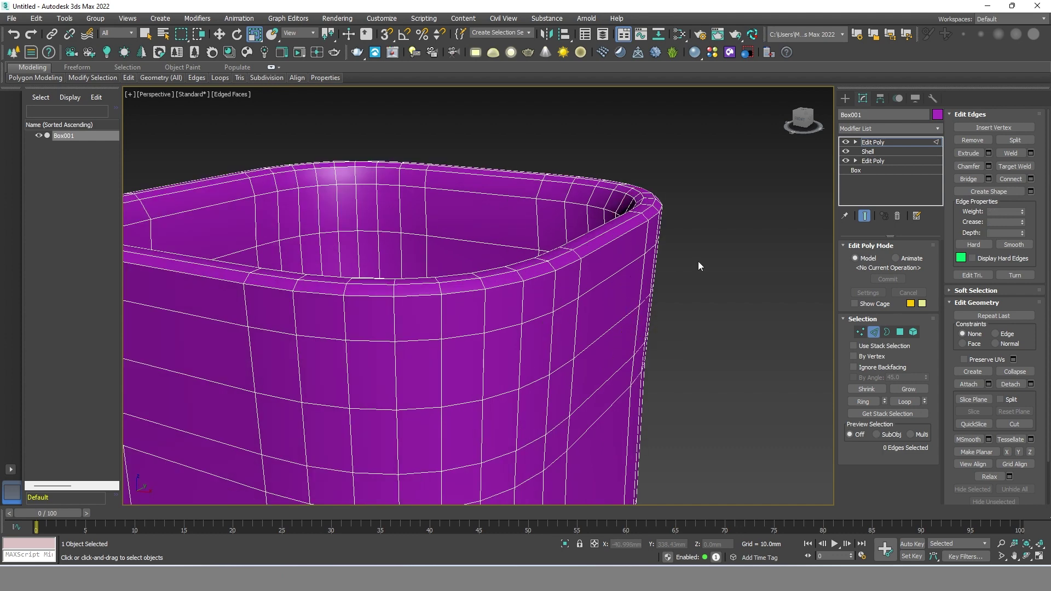
double_click(614, 275)
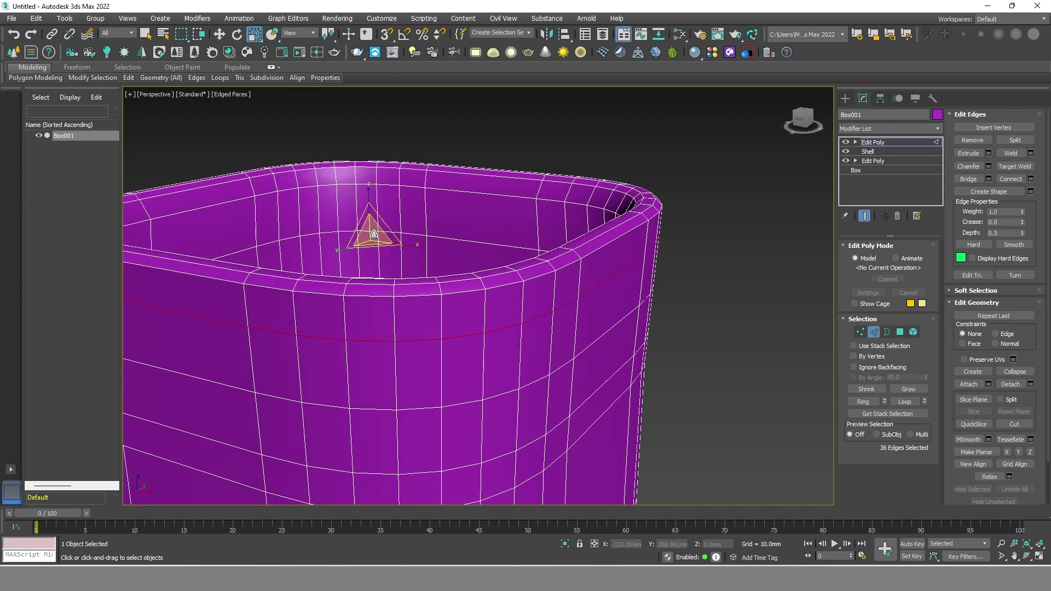
drag(374, 233, 375, 234)
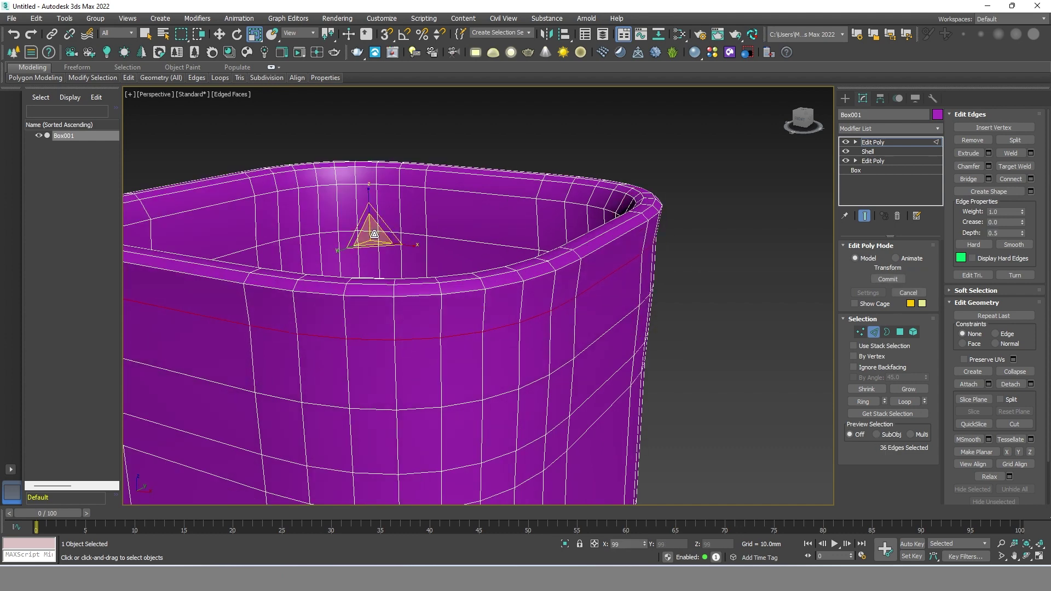
click(754, 262)
scroll(752, 263, down, 3)
mouse_move(749, 264)
alt+middle_down()
mouse_move(757, 293)
mouse_move(639, 253)
mouse_move(659, 245)
alt+middle_up()
click(602, 339)
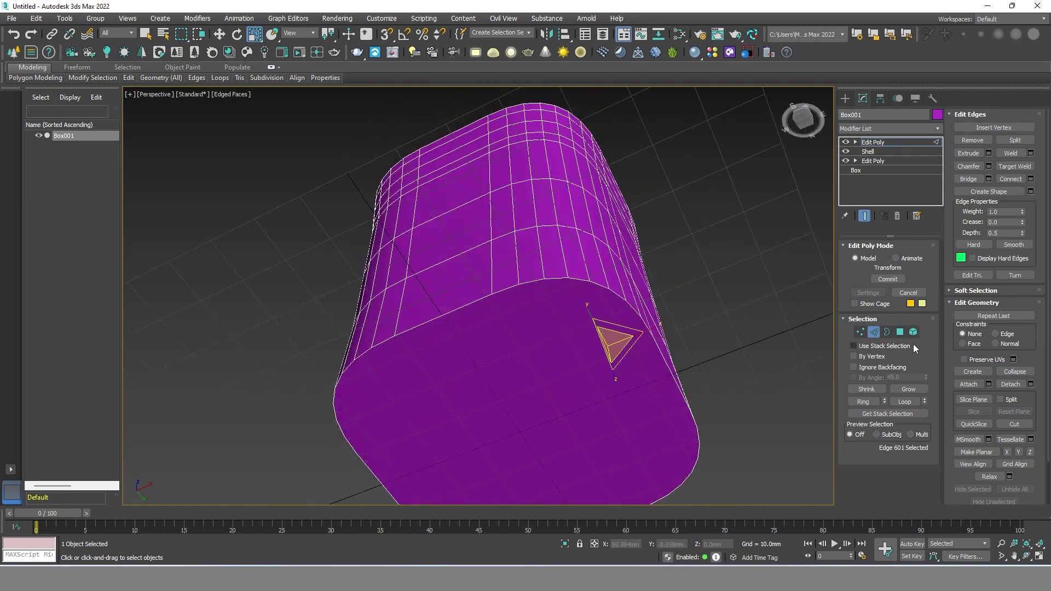
Select the cup's bottom polygon in Polygon mode and scale it down toward the centre.
key(4)
alt+middle_drag(810, 328, 731, 317)
click(520, 277)
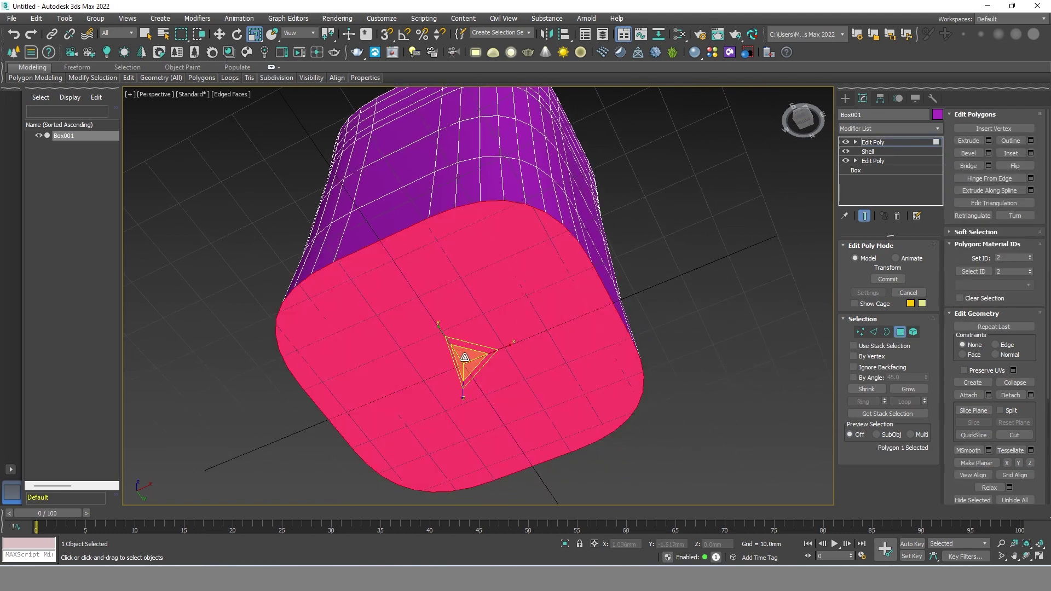
drag(463, 353, 527, 456)
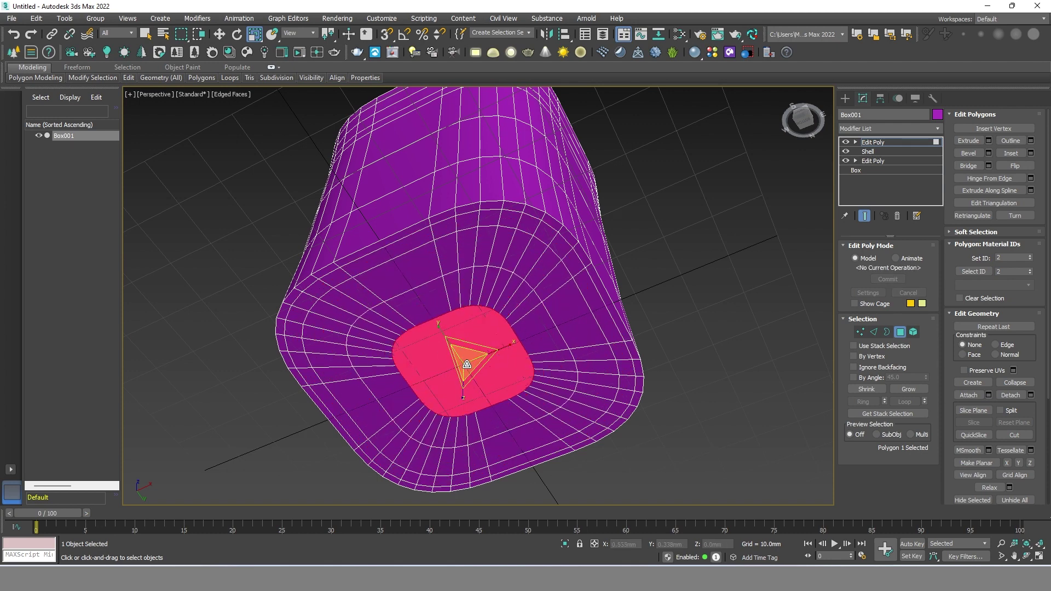
Raise the bottom face slightly on Z and scale it down further into a small patch.
click(219, 34)
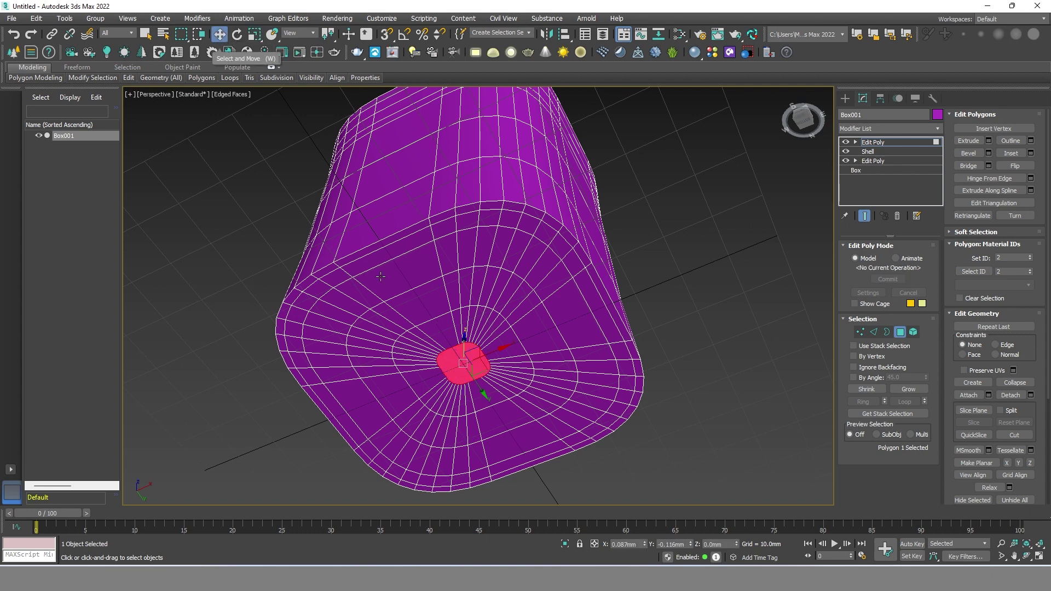
scroll(464, 365, up, 3)
drag(467, 330, 467, 327)
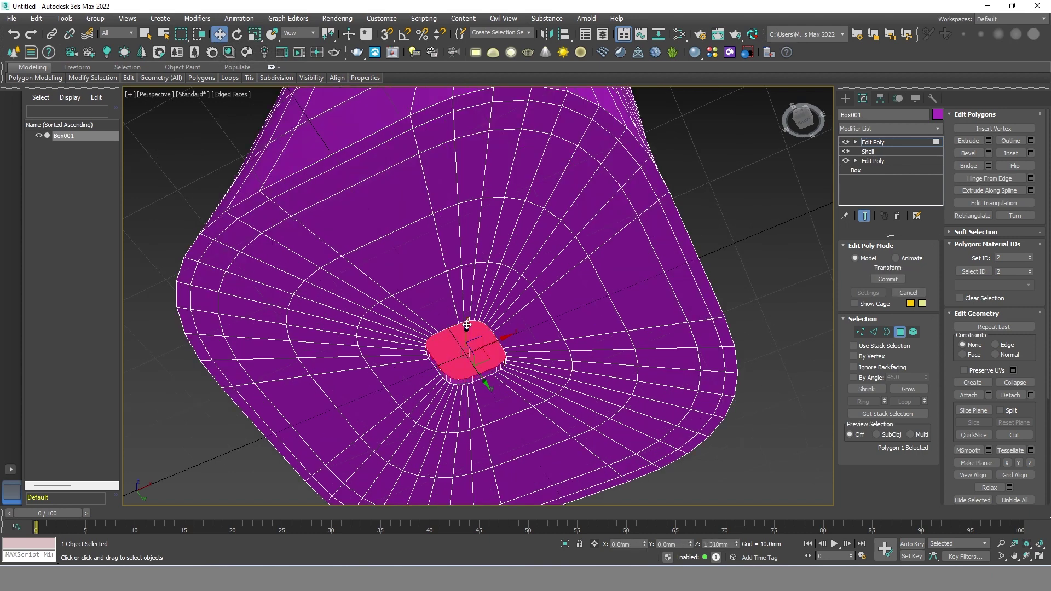
scroll(467, 325, up, 2)
scroll(513, 333, up, 2)
click(255, 35)
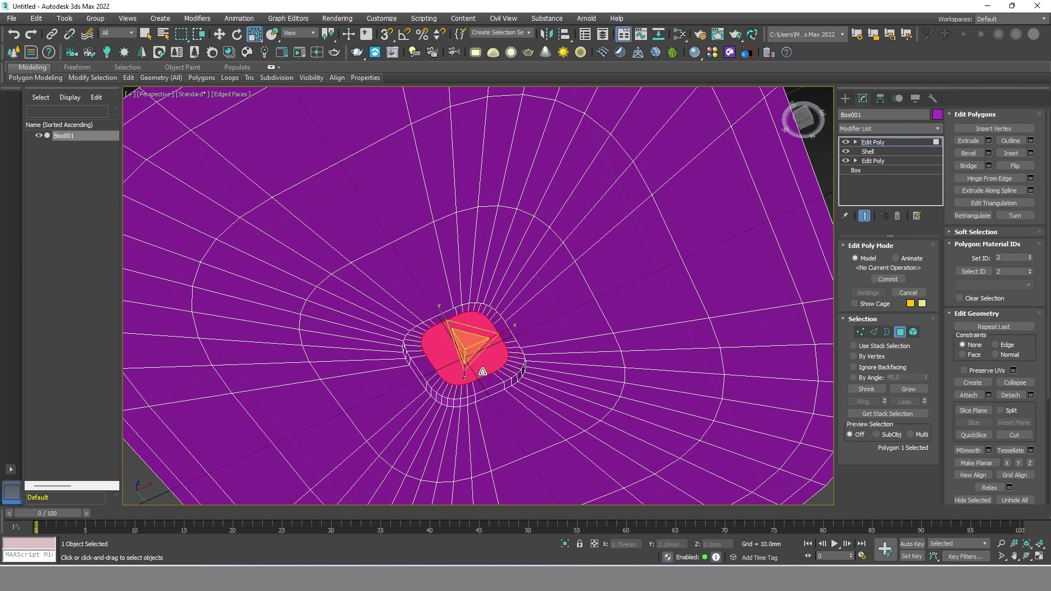
mouse_move(471, 347)
mouse_down()
mouse_move(495, 395)
mouse_move(563, 469)
mouse_up()
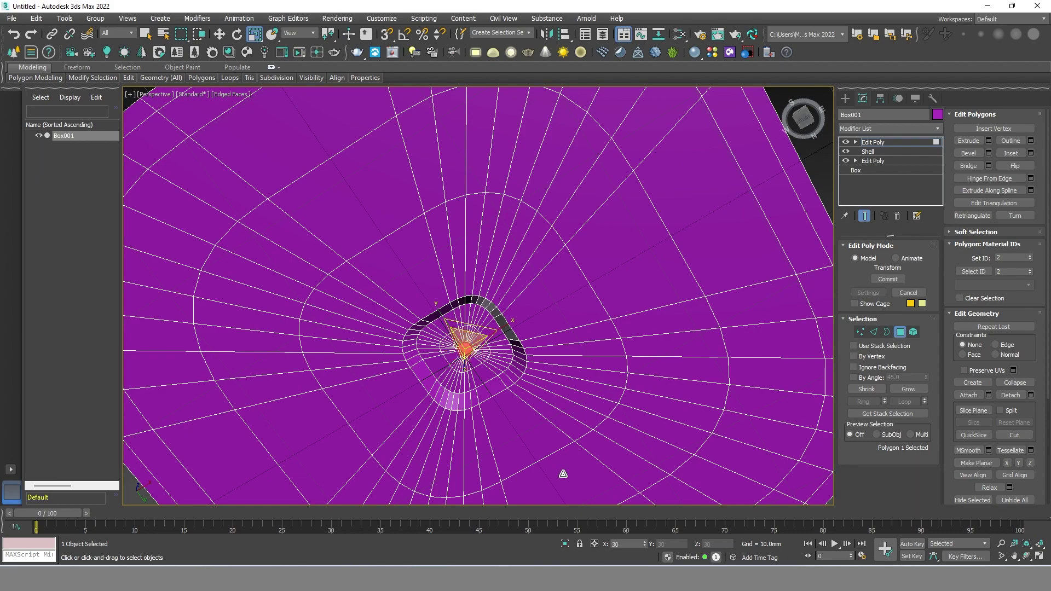
mouse_move(564, 470)
alt+middle_down()
mouse_move(614, 406)
mouse_move(634, 358)
alt+middle_up()
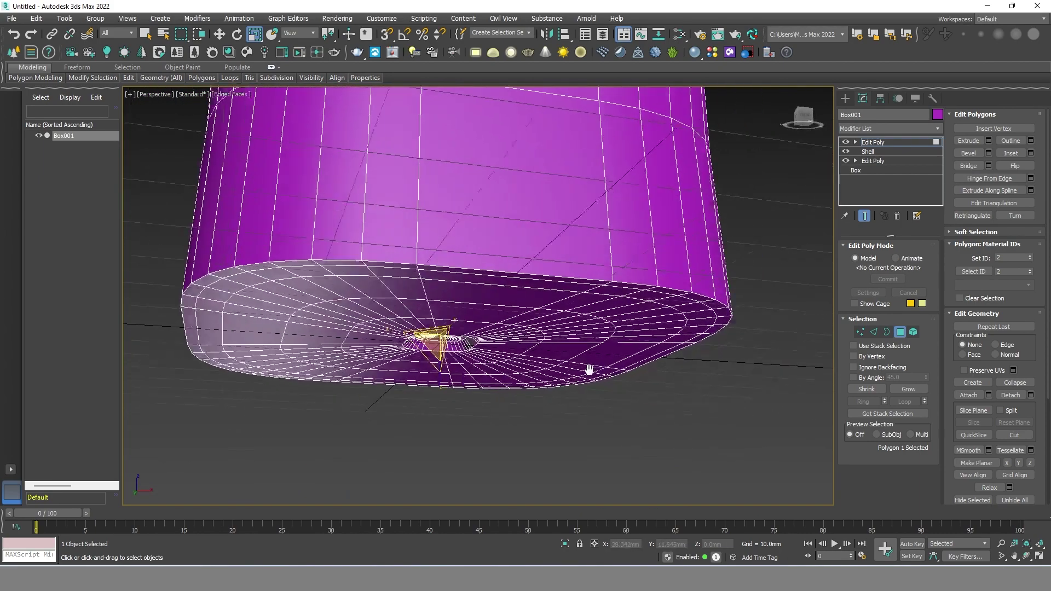
Chamfer the bottom border edge loop with a 0.766mm amount and 2 segments.
click(874, 332)
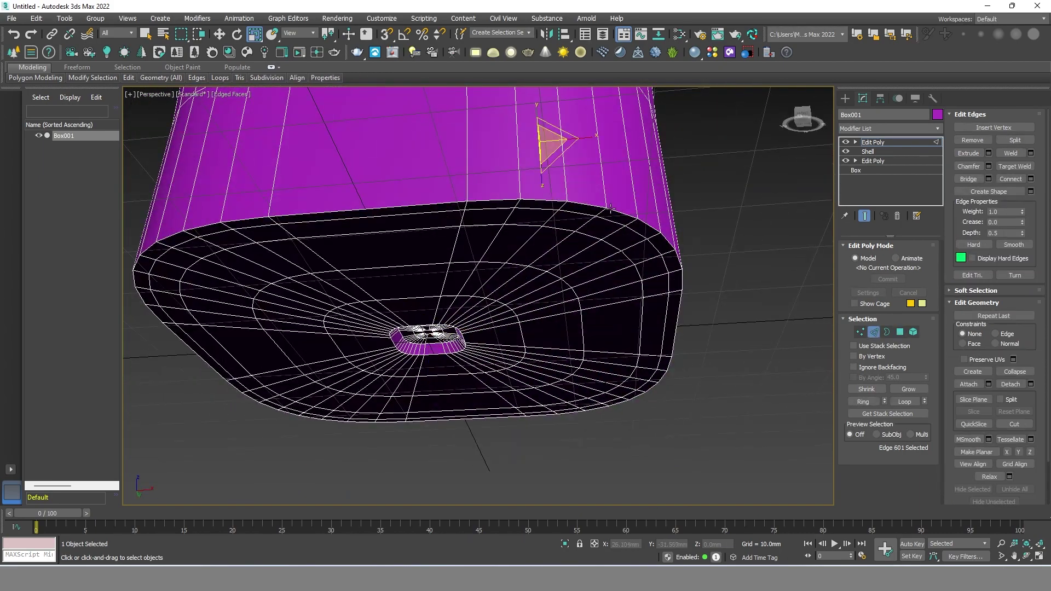
double_click(612, 209)
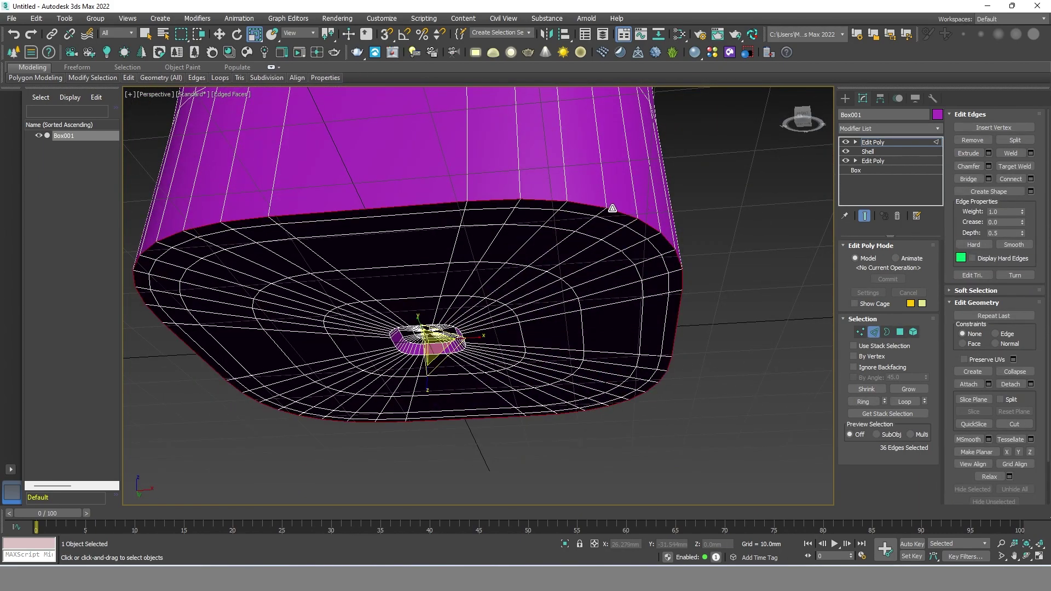
click(988, 166)
mouse_move(487, 320)
mouse_down()
mouse_move(487, 310)
mouse_move(487, 331)
mouse_up()
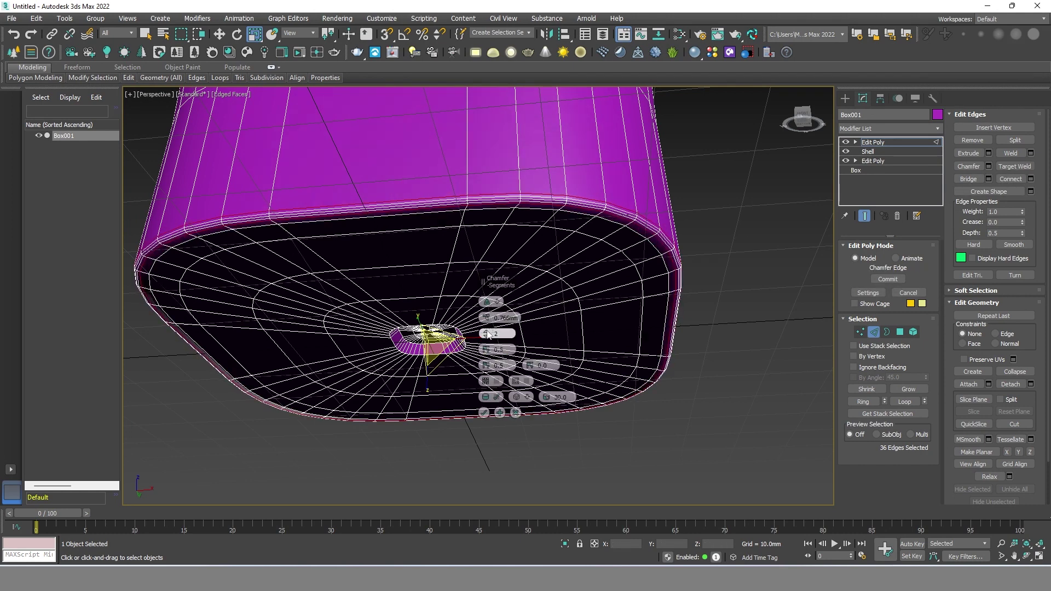
click(484, 412)
Hide the wireframe edges, inspect the cup from above, and exit edge sub-object mode.
mouse_move(681, 388)
alt+middle_down()
mouse_move(581, 315)
mouse_move(626, 281)
mouse_move(695, 277)
mouse_move(606, 310)
alt+middle_up()
key(F4)
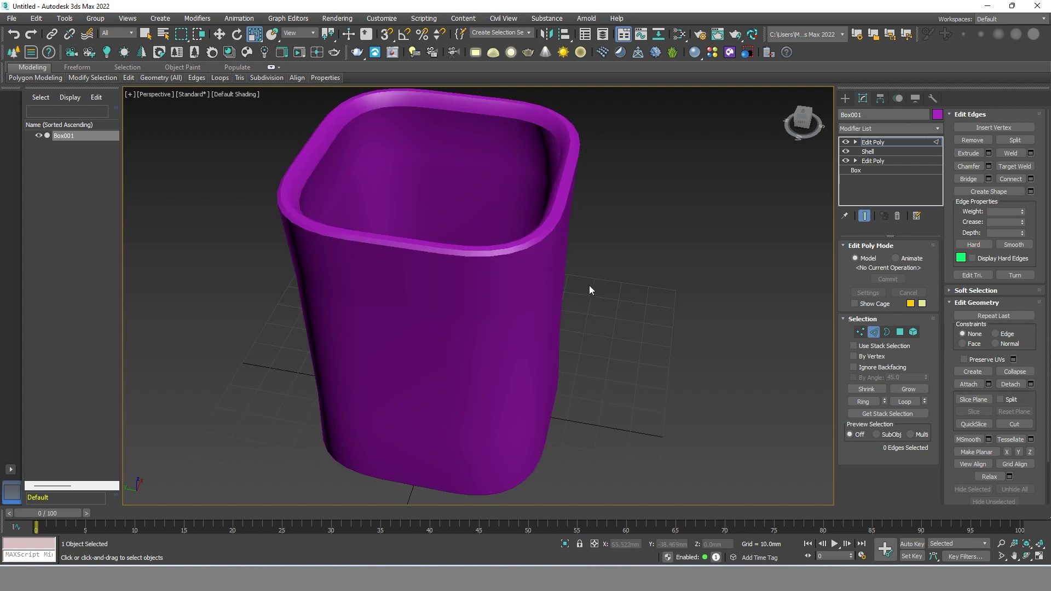
scroll(589, 290, down, 5)
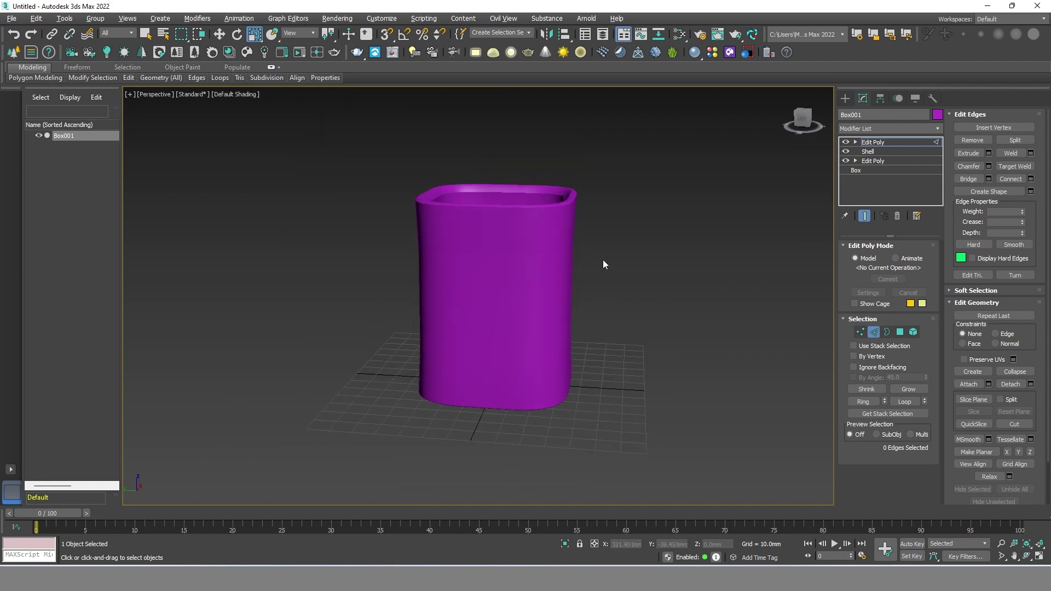
alt+middle_drag(603, 261, 564, 196)
scroll(565, 196, up, 5)
scroll(565, 196, down, 3)
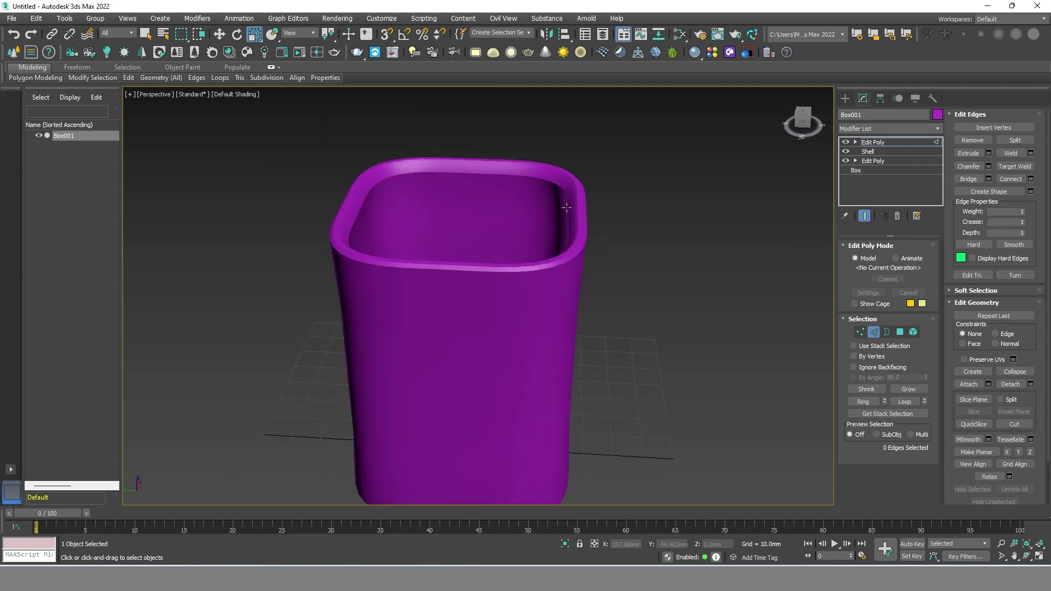
click(872, 142)
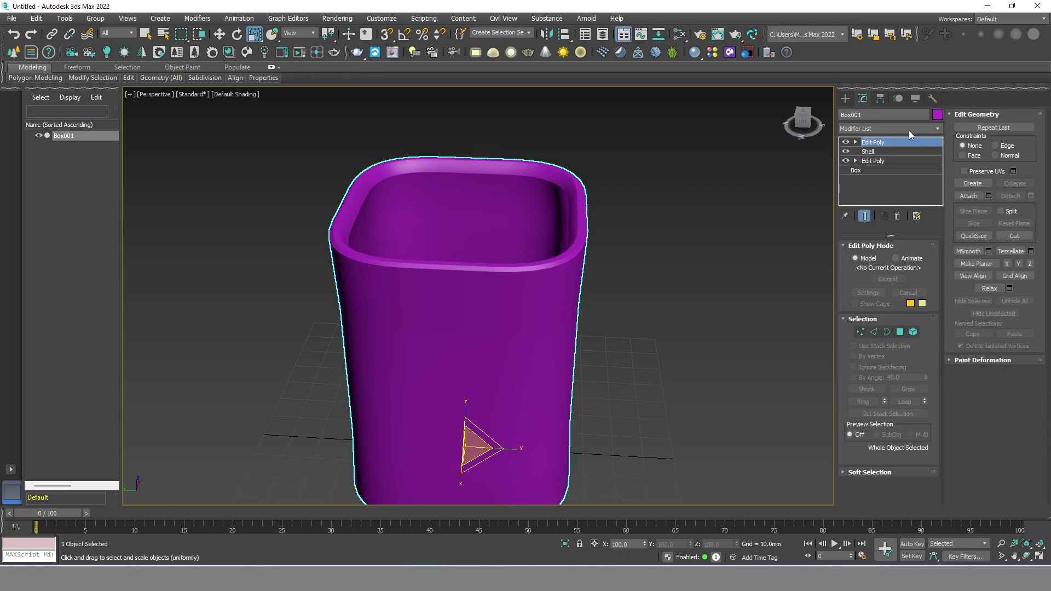
Add a TurboSmooth modifier at 2 iterations with edged faces shown, then select Edit Poly below it.
click(910, 128)
drag(939, 159, 942, 345)
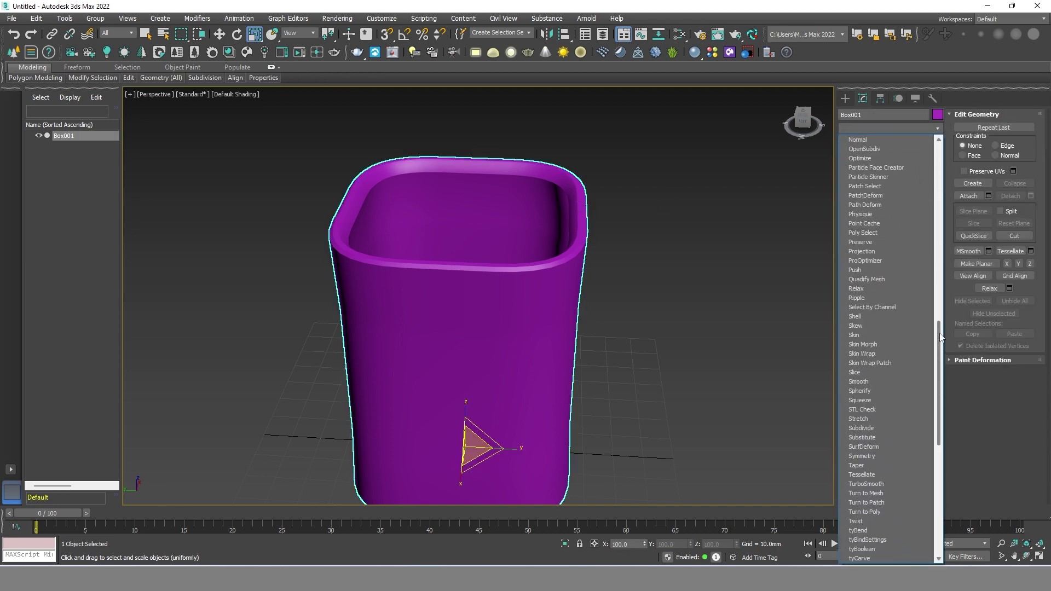
click(871, 456)
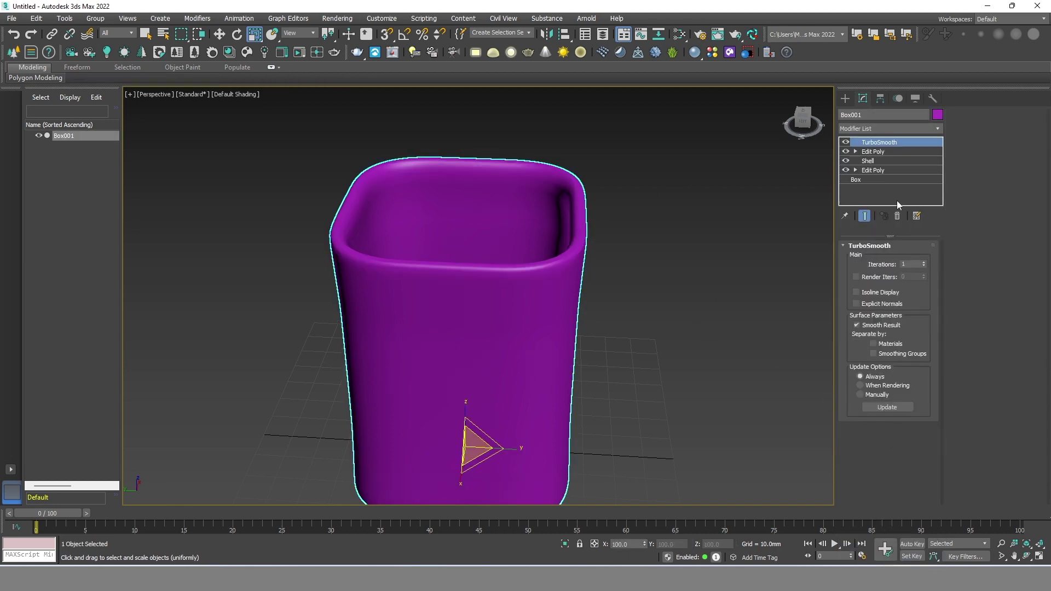
click(925, 263)
mouse_move(760, 254)
alt+middle_down()
mouse_move(708, 224)
mouse_move(743, 262)
mouse_move(756, 248)
mouse_move(734, 208)
mouse_move(750, 241)
alt+middle_up()
key(F4)
scroll(634, 207, up, 3)
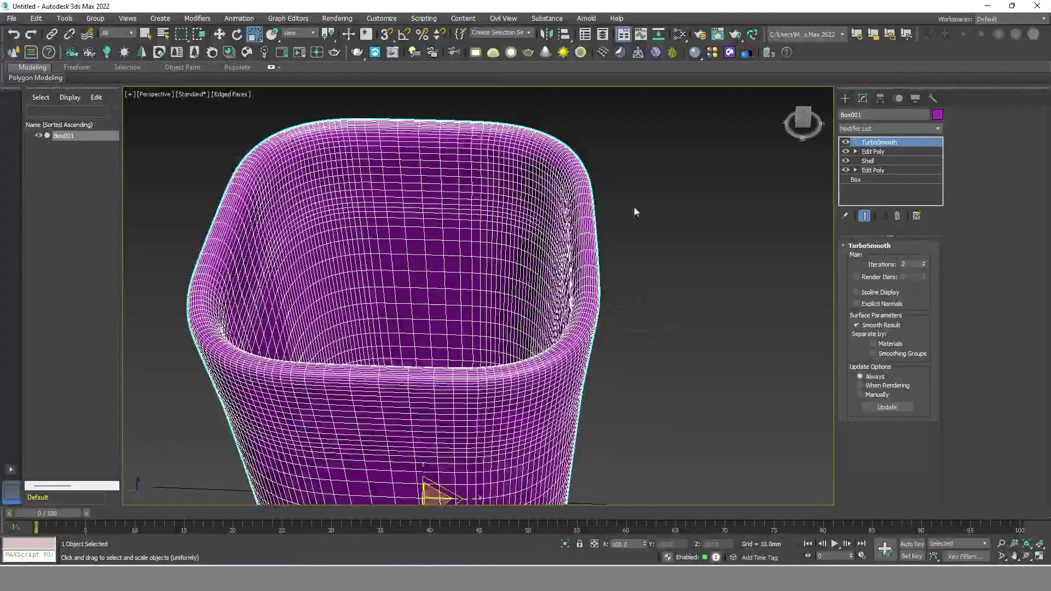
click(886, 151)
Scale the mug's inner floor polygon down twice (first to 91%) into concentric rings, then deselect it.
click(865, 216)
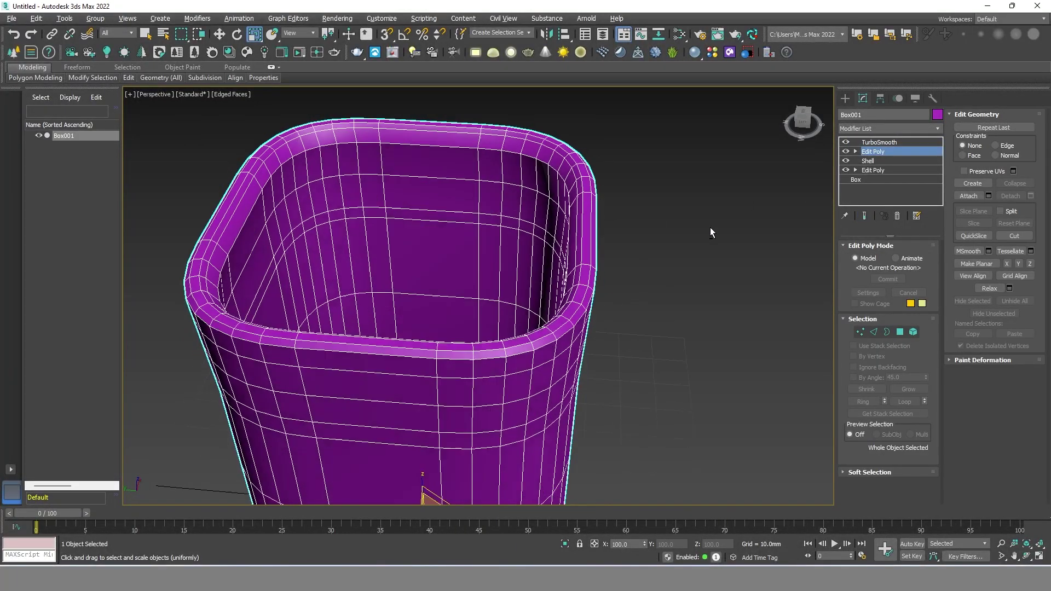
mouse_move(711, 228)
alt+middle_down()
mouse_move(701, 217)
mouse_move(718, 263)
alt+middle_up()
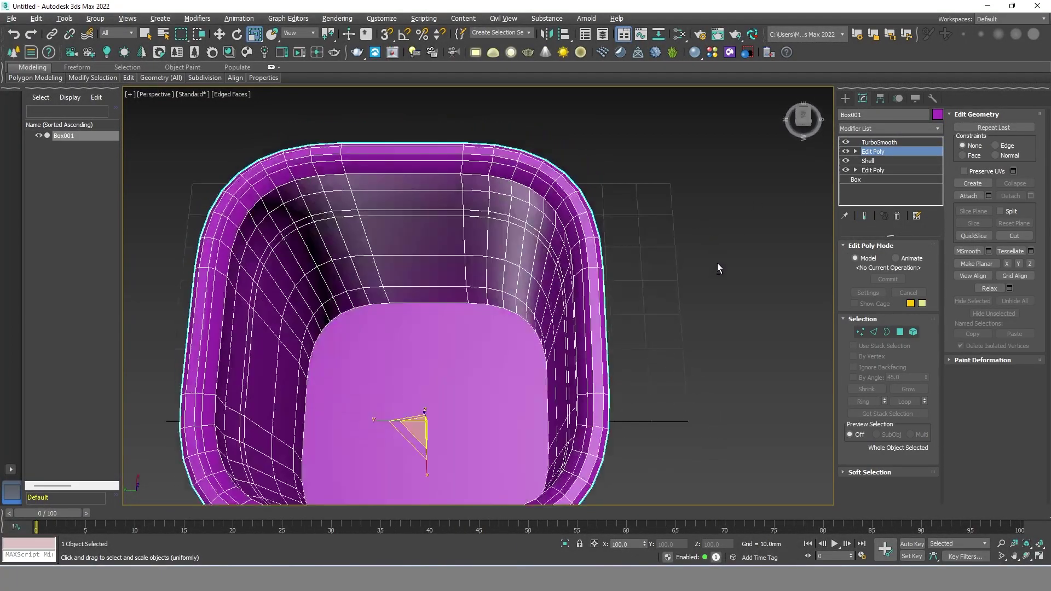
click(901, 332)
click(460, 352)
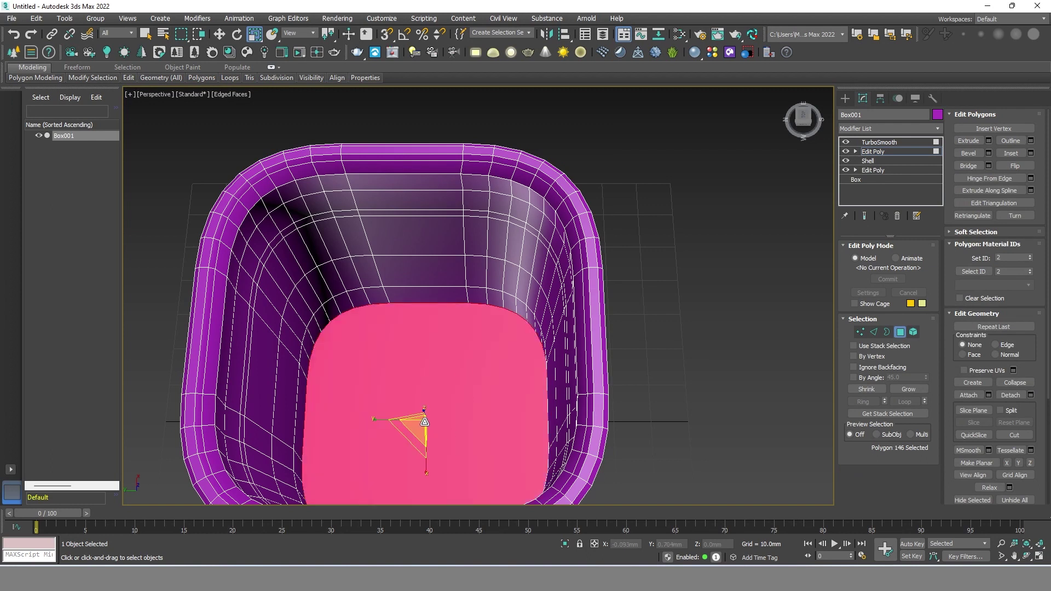
drag(417, 420, 431, 426)
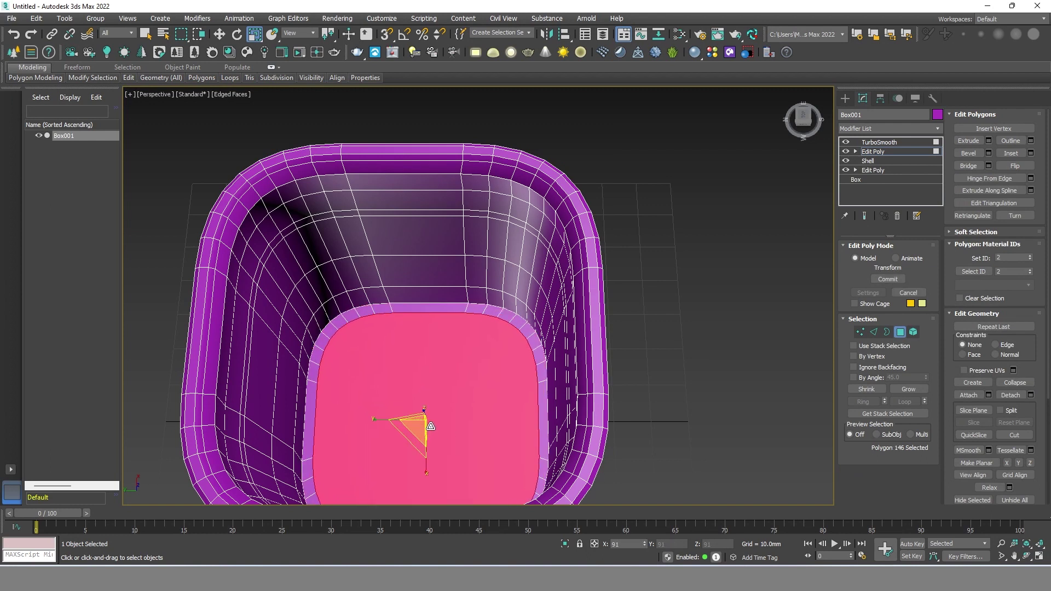
mouse_move(431, 426)
mouse_down()
mouse_move(434, 448)
mouse_move(462, 472)
mouse_up()
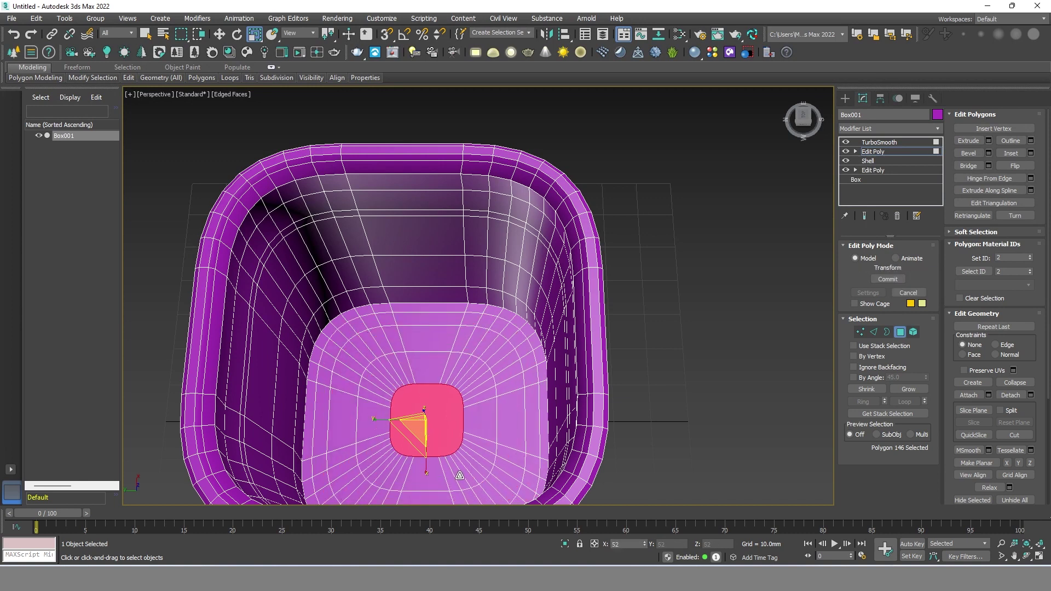
click(673, 346)
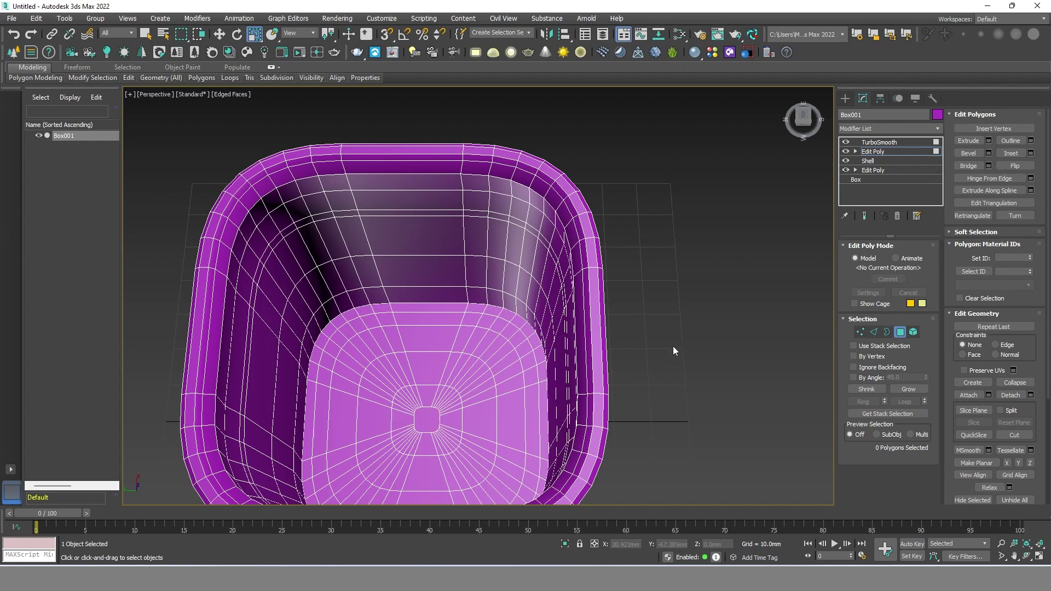
mouse_move(673, 347)
alt+middle_down()
mouse_move(672, 296)
mouse_move(628, 295)
alt+middle_up()
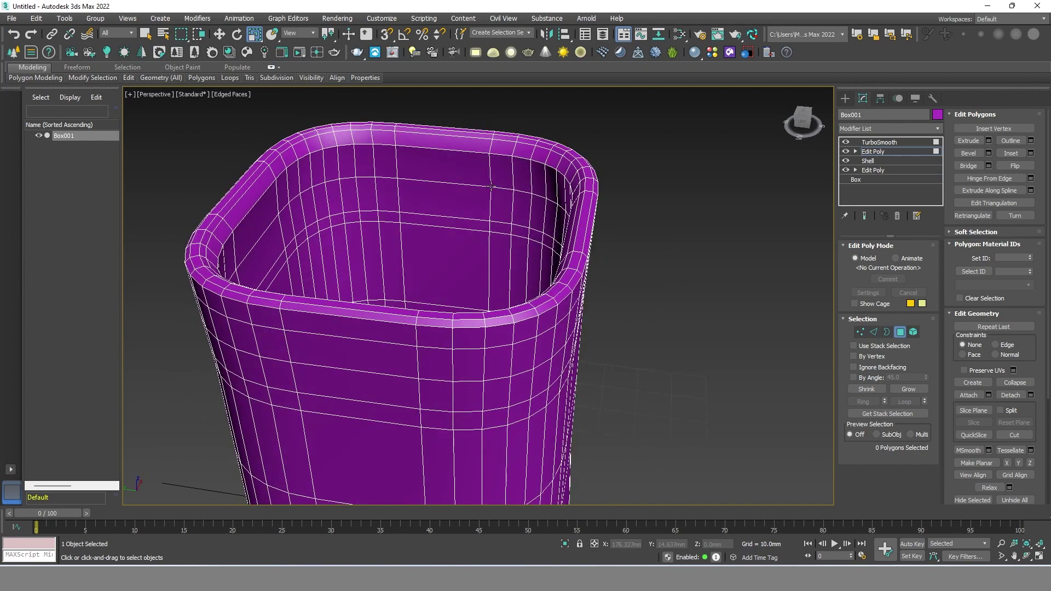
Leave polygon editing and deselect the mug to view the TurboSmoothed result.
scroll(492, 188, down, 5)
mouse_move(491, 188)
alt+middle_down()
mouse_move(510, 307)
mouse_move(522, 269)
alt+middle_up()
scroll(510, 307, up, 5)
scroll(516, 341, down, 3)
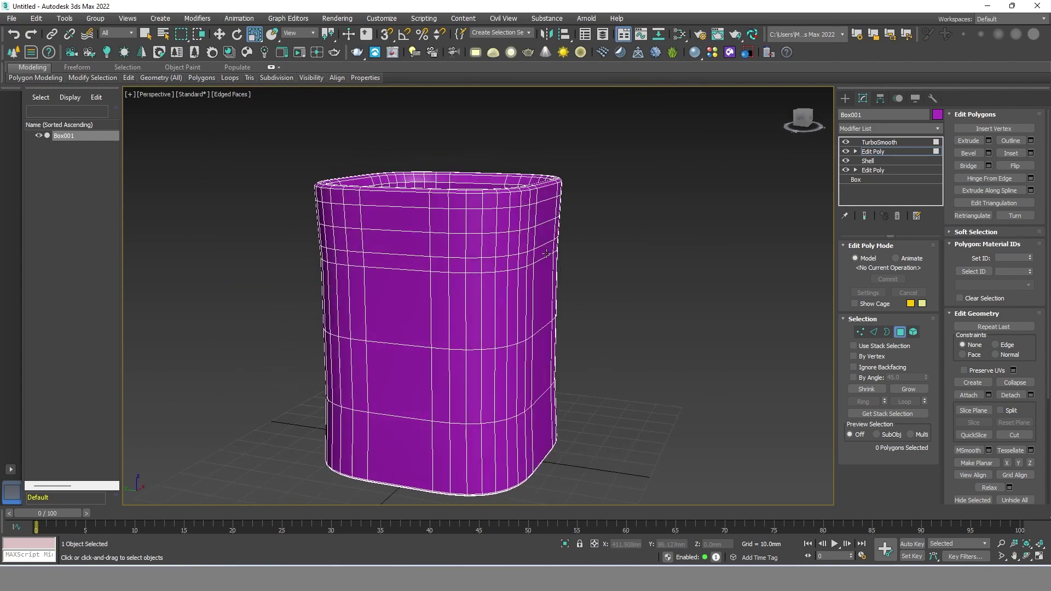
scroll(553, 257, up, 2)
scroll(547, 253, down, 2)
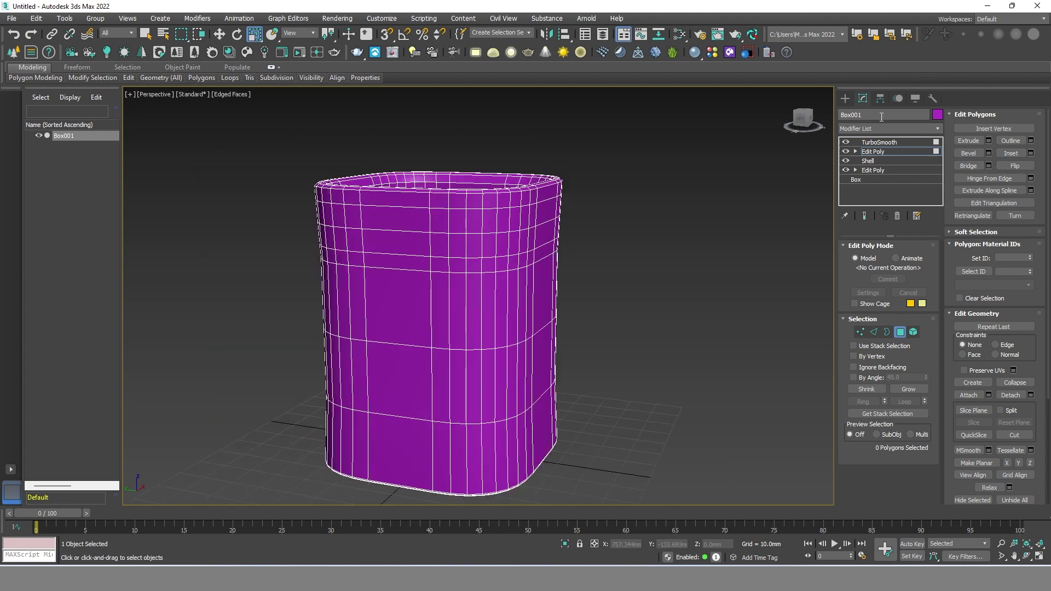
click(845, 99)
click(625, 247)
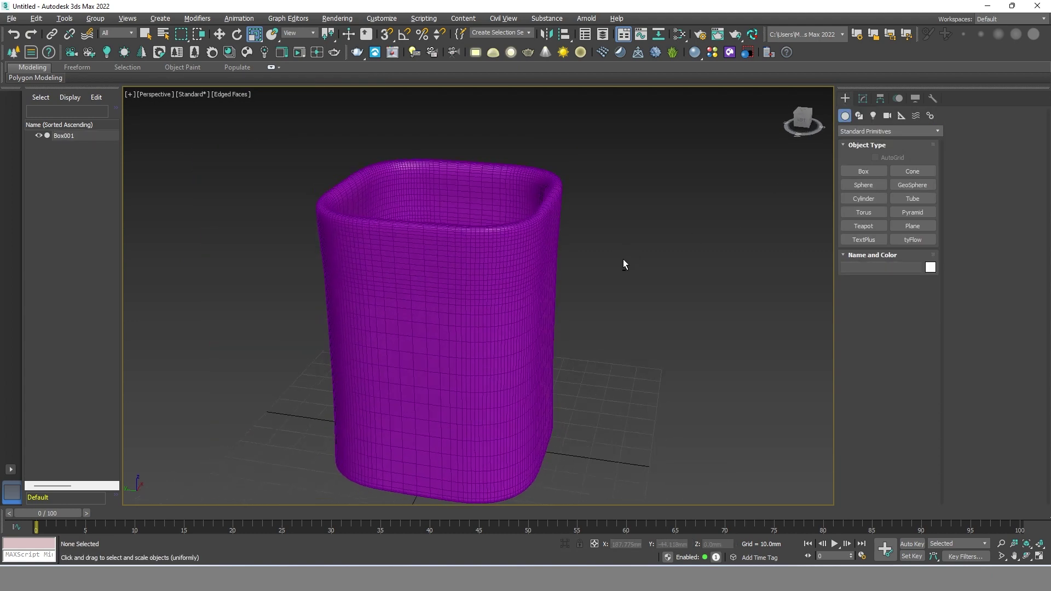
Turn off edged faces, view the mug from a low angle, and restore the four-viewport layout.
key(F4)
scroll(575, 242, up, 3)
scroll(597, 258, down, 3)
alt+middle_drag(597, 258, 606, 239)
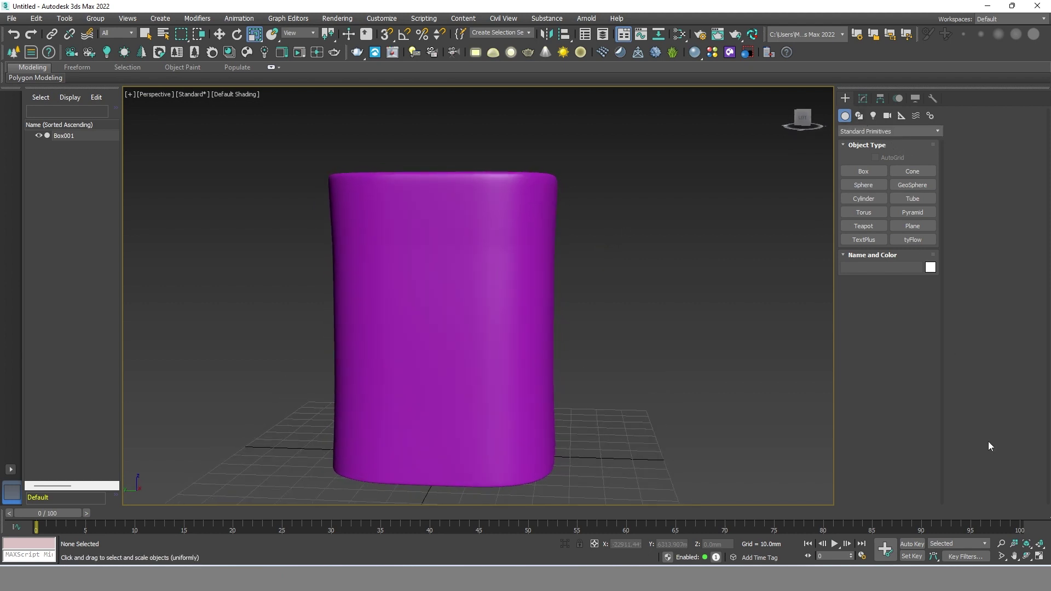
click(1039, 556)
scroll(336, 211, up, 5)
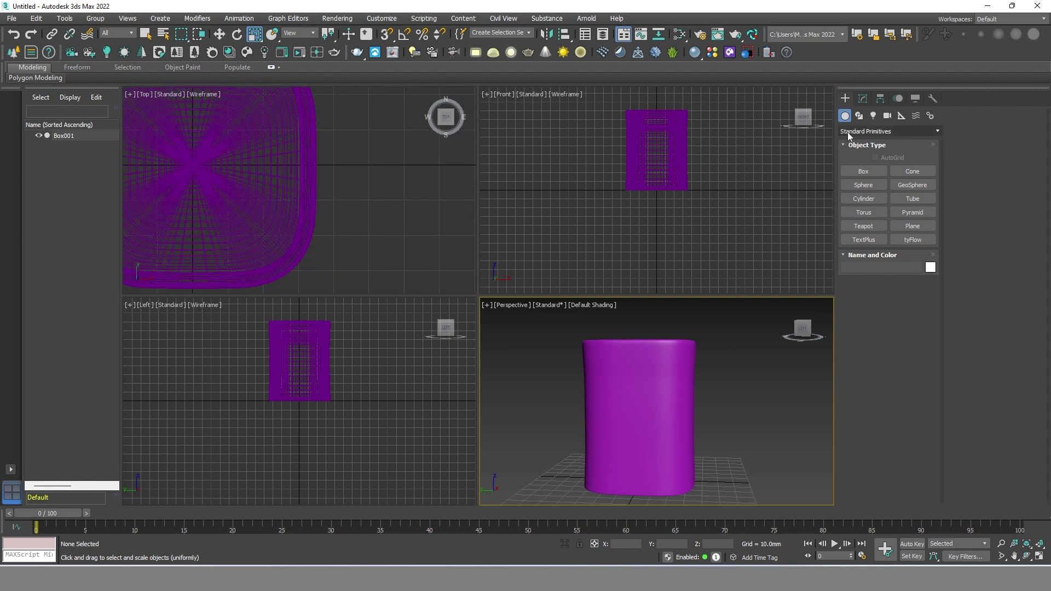
Draw a small Plane001 (about 8.614 × 9.704 mm) beside the mug's right side in the Top view.
click(913, 227)
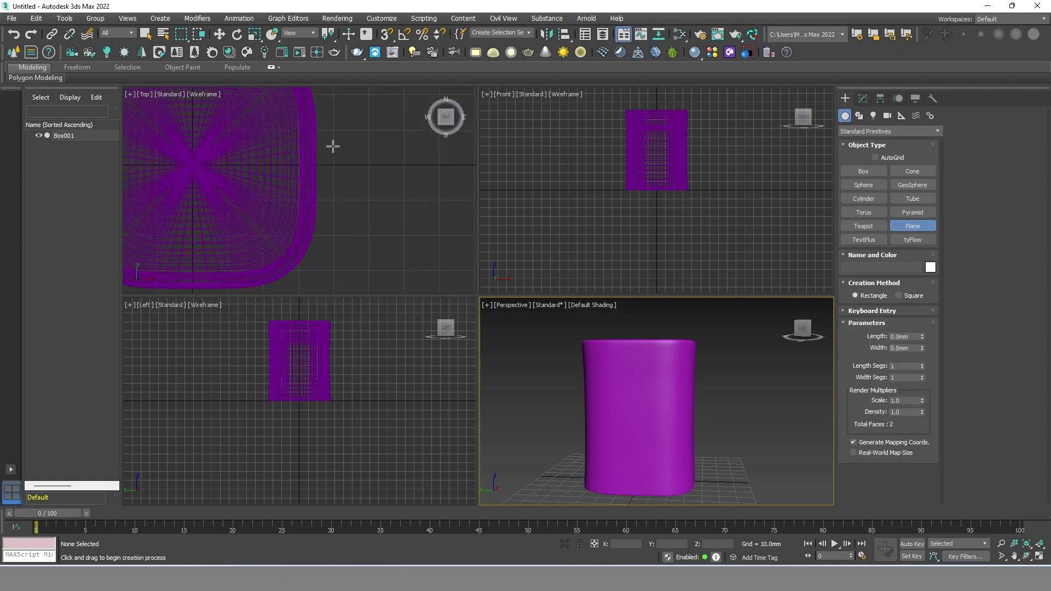
scroll(328, 157, down, 2)
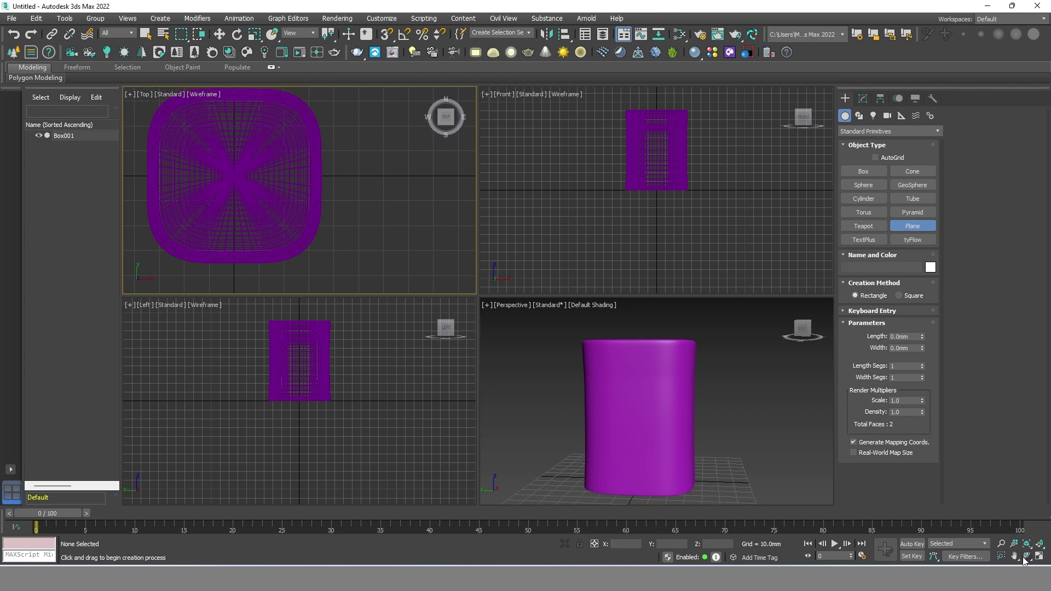
click(1040, 556)
middle_drag(552, 335, 558, 348)
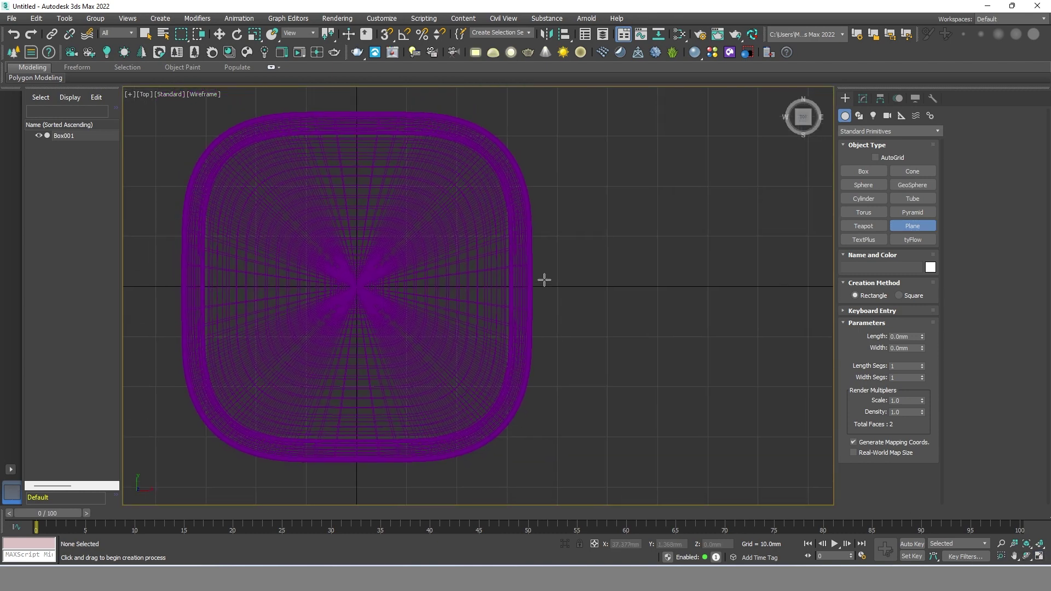
drag(532, 255, 582, 301)
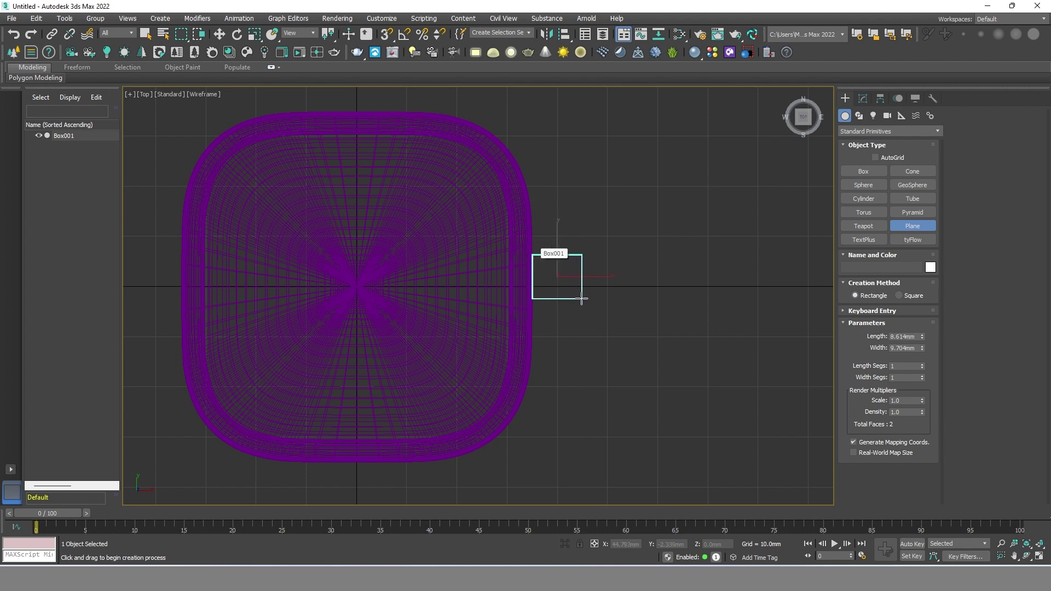
drag(582, 298, 581, 298)
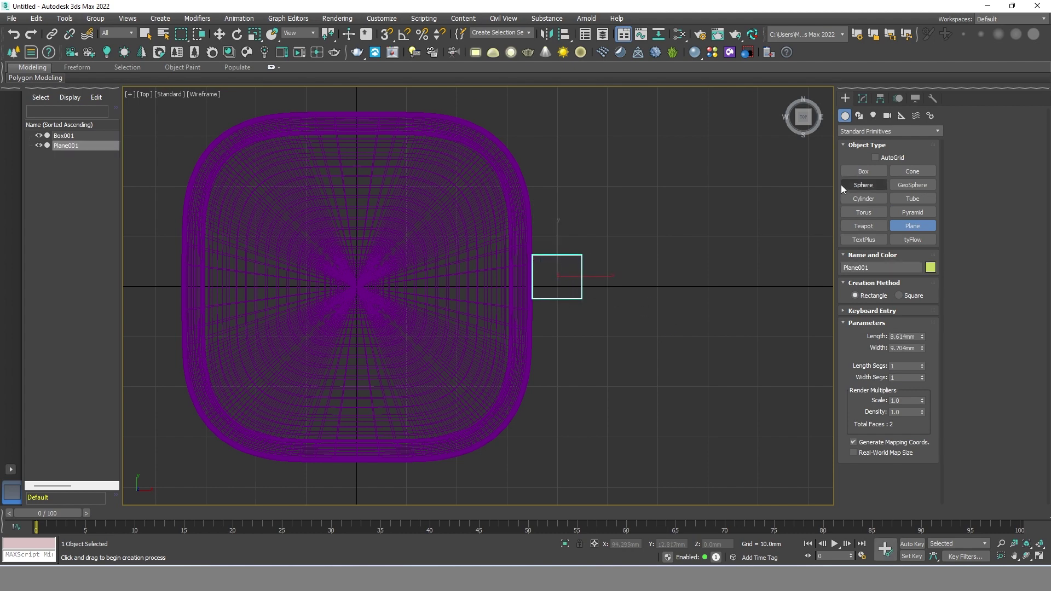
key(r)
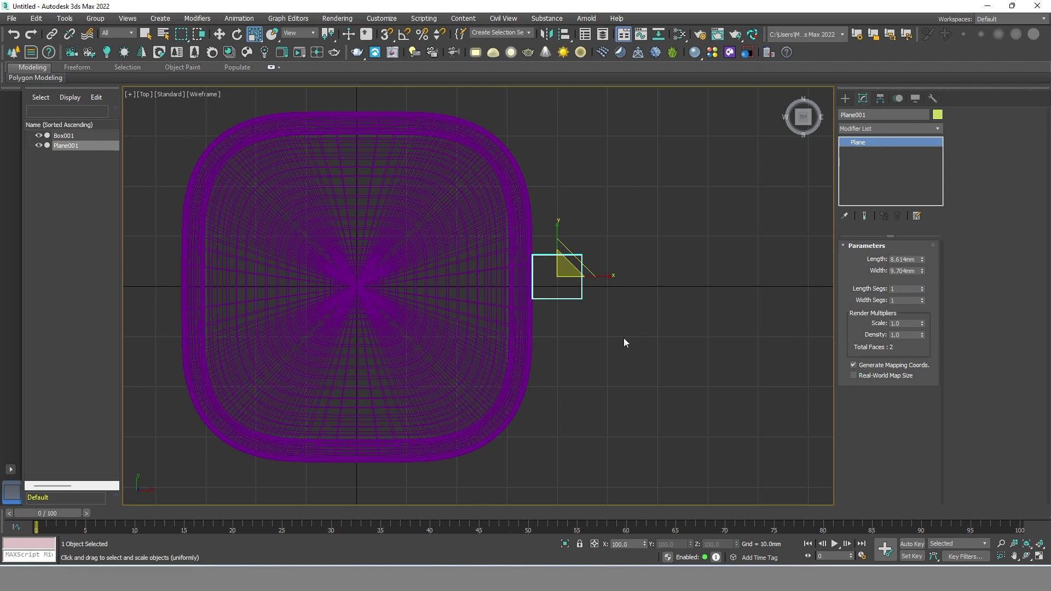
click(1038, 557)
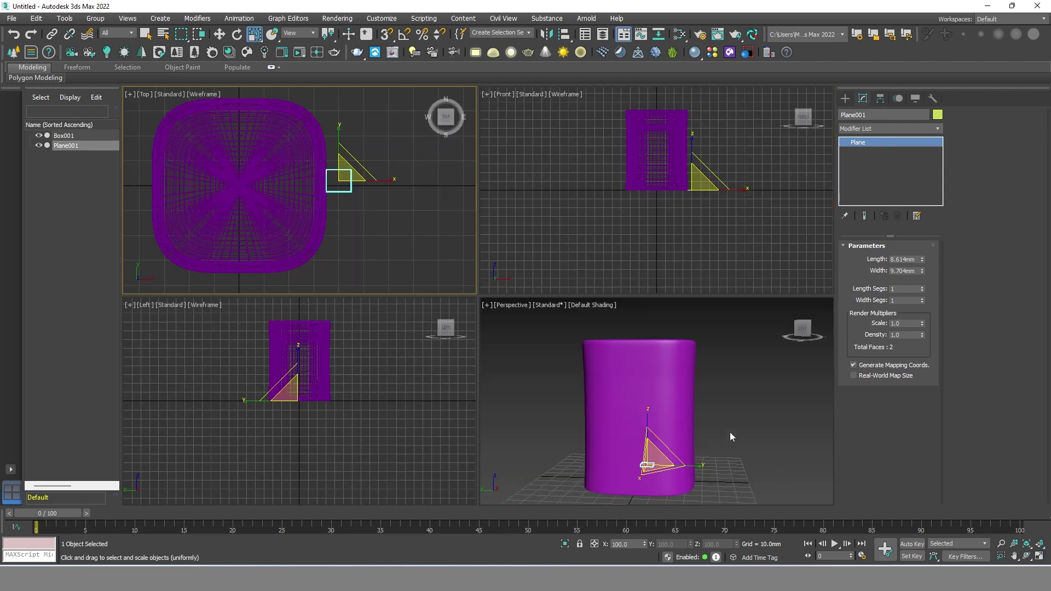
Slide the plane alongside the cup and lift it up to rim height in Perspective.
key(w)
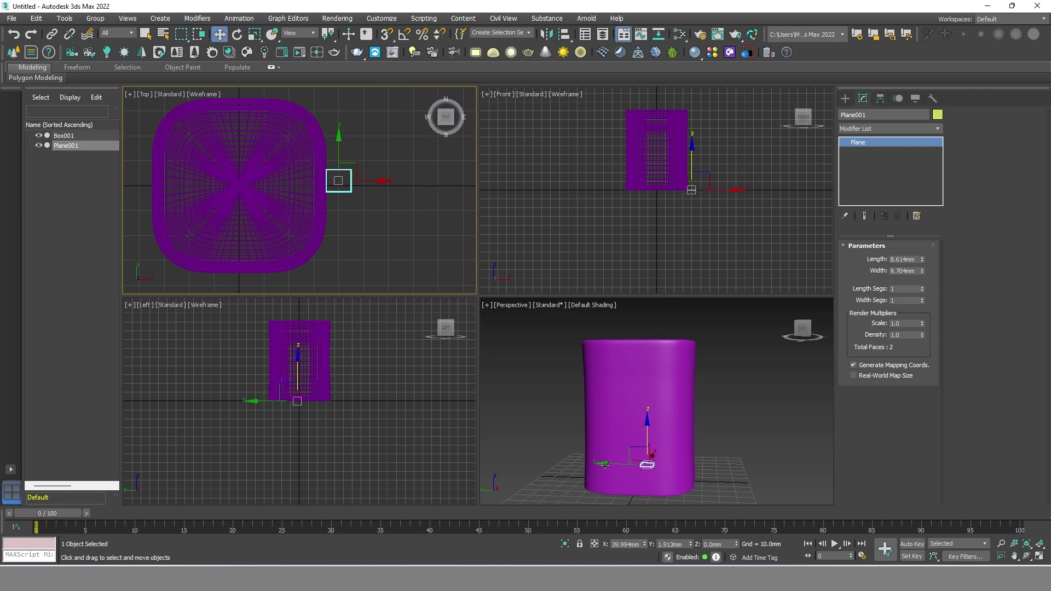
alt+middle_drag(662, 456, 610, 466)
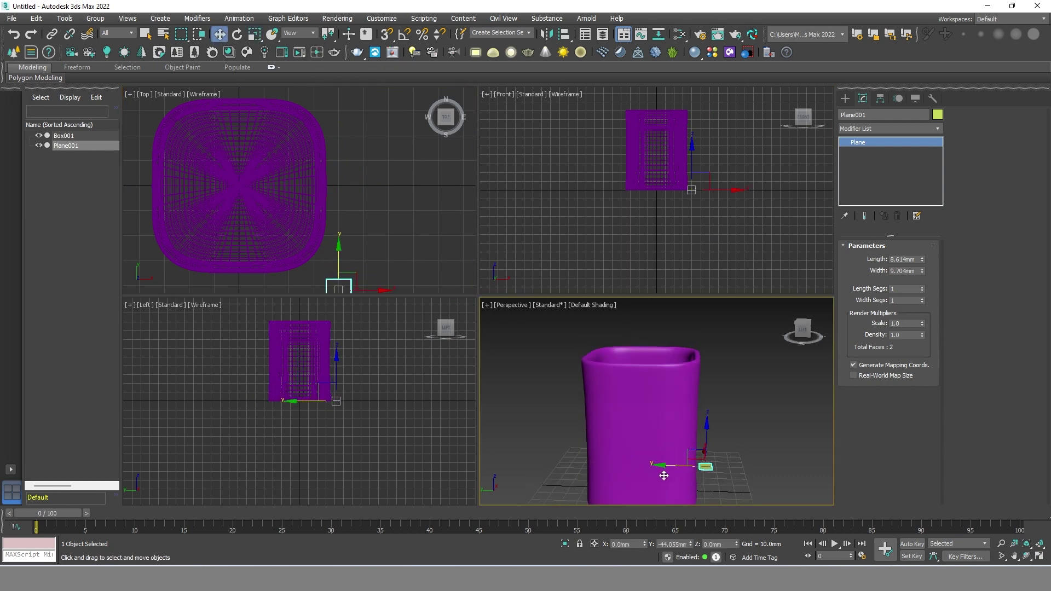
click(803, 458)
mouse_move(803, 458)
alt+middle_down()
mouse_move(748, 460)
mouse_move(728, 482)
alt+middle_up()
click(706, 488)
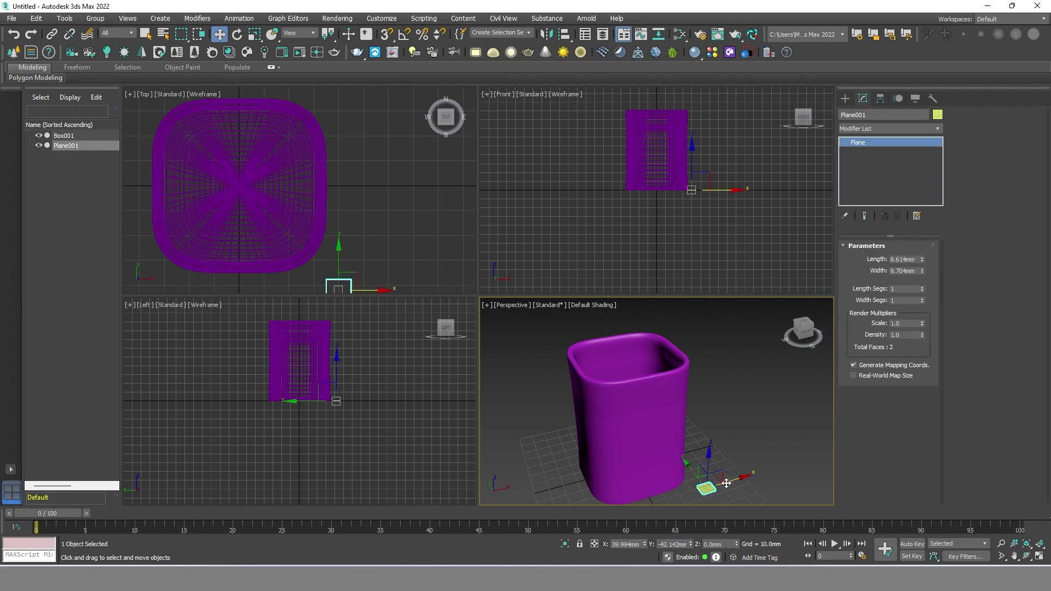
drag(707, 488, 664, 498)
alt+middle_drag(664, 498, 656, 461)
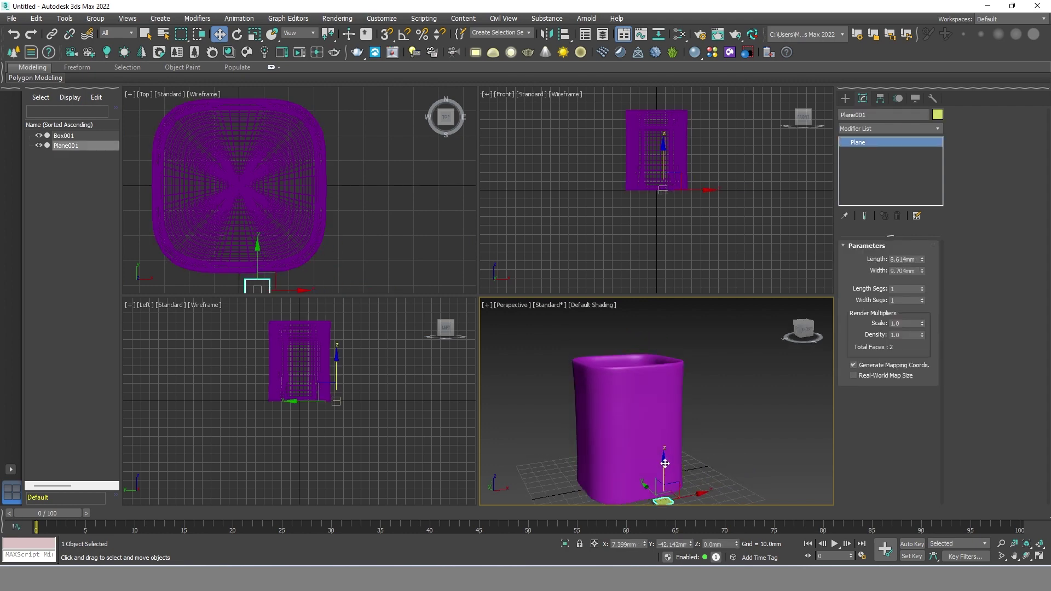
drag(657, 462, 660, 378)
mouse_move(660, 378)
alt+middle_down()
mouse_move(734, 409)
mouse_move(702, 410)
alt+middle_up()
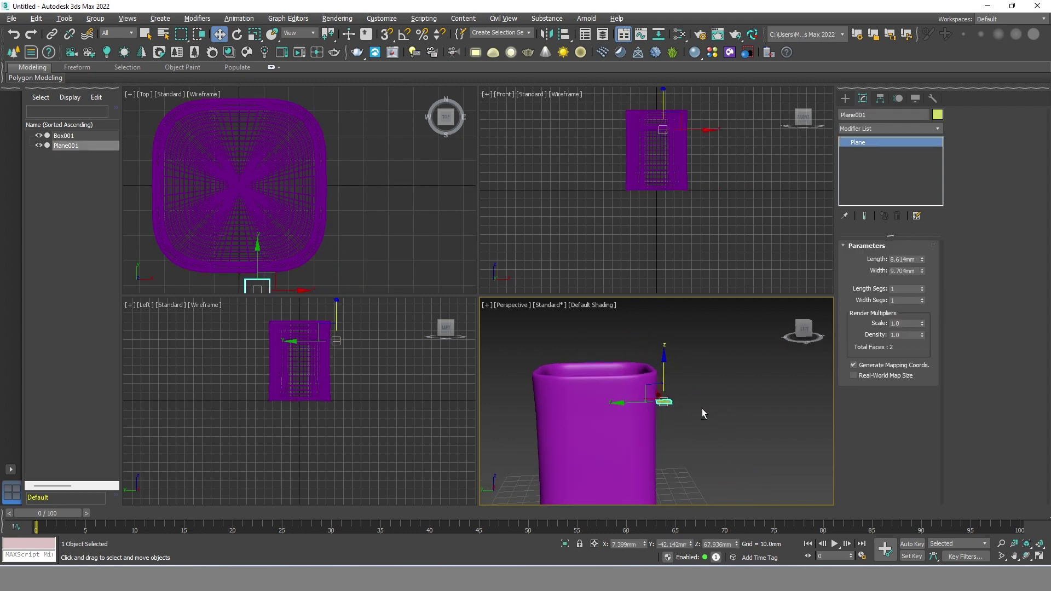
scroll(673, 403, up, 2)
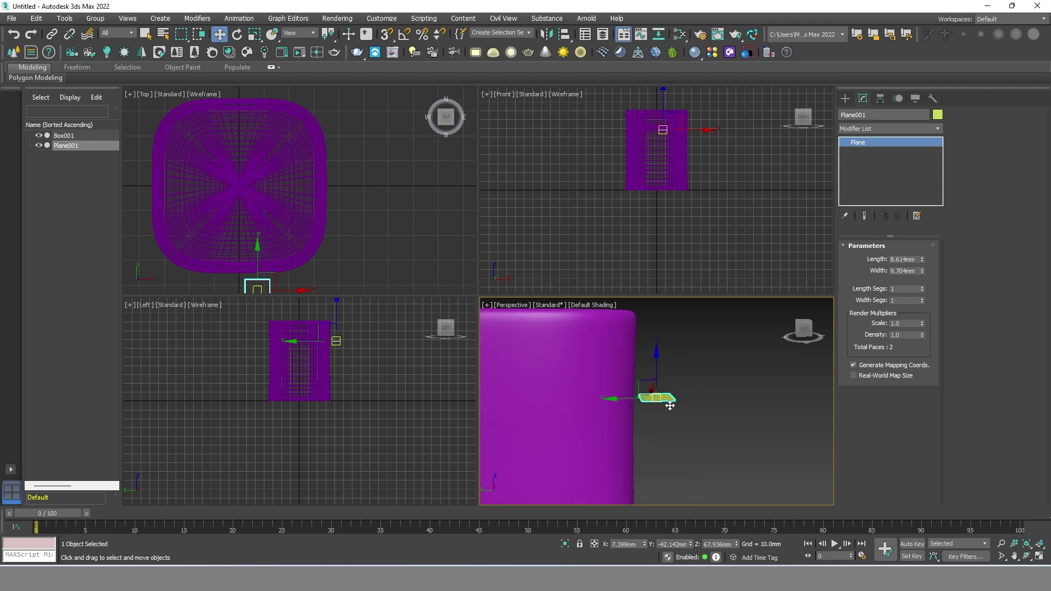
alt+middle_drag(674, 403, 720, 389)
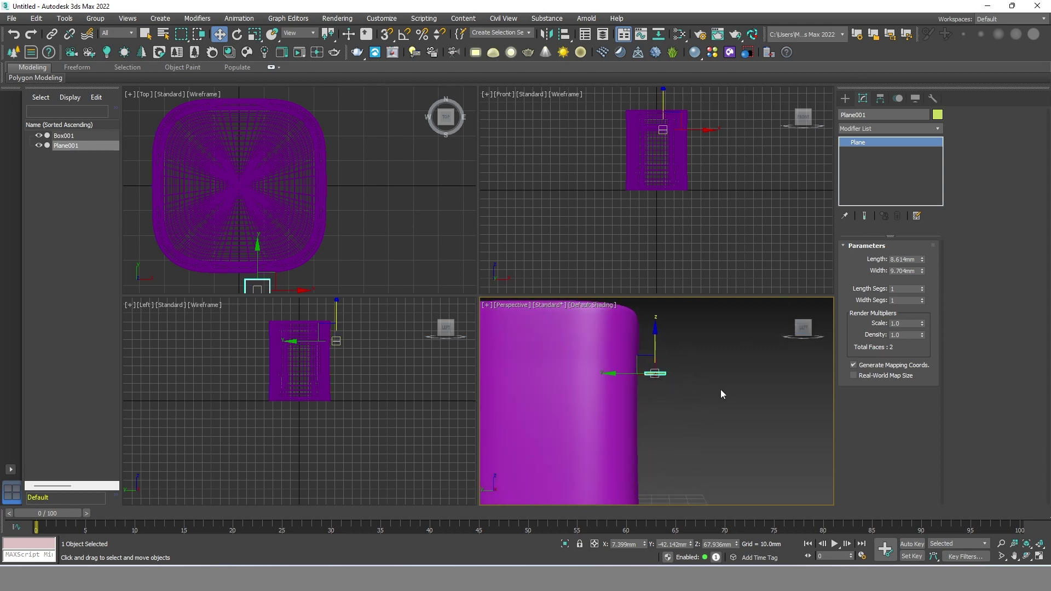
In the Left view, push the plane against the cup's upper side, then fine-tune its position.
click(1042, 558)
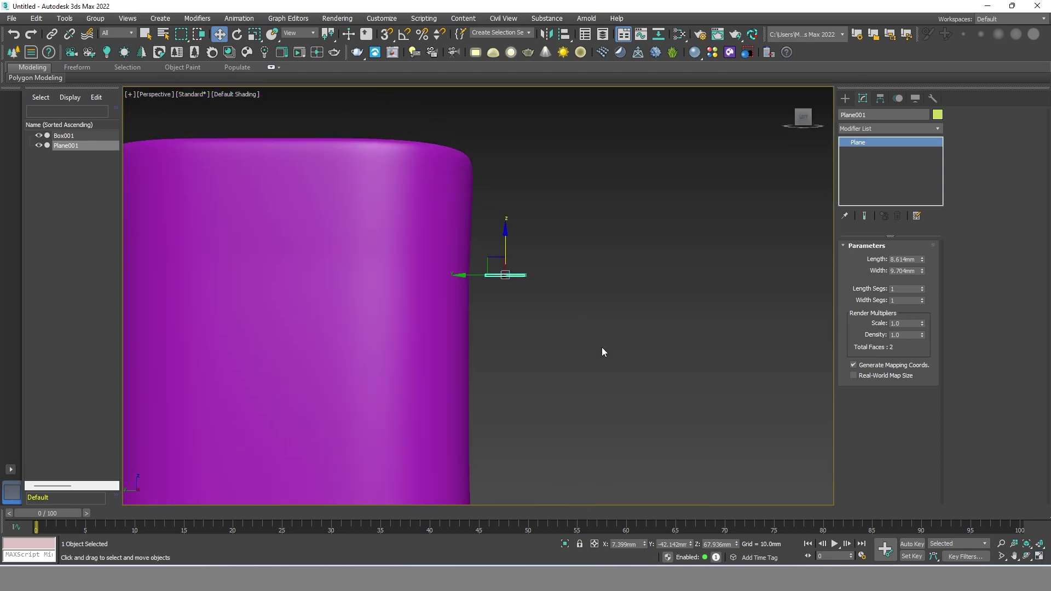
key(l)
scroll(561, 195, up, 5)
middle_drag(561, 196, 583, 263)
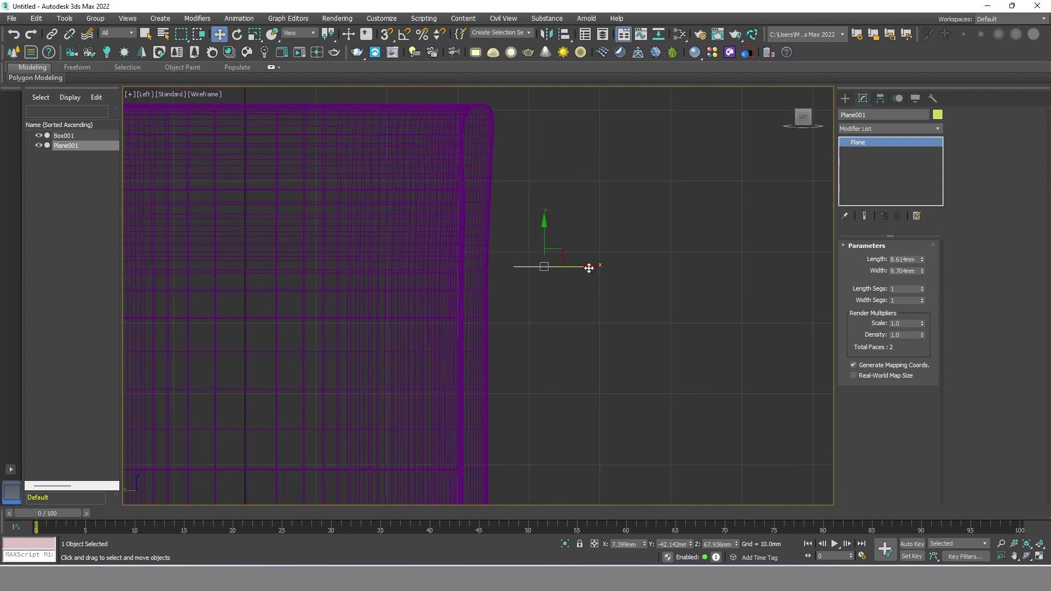
drag(589, 267, 564, 270)
drag(527, 234, 529, 164)
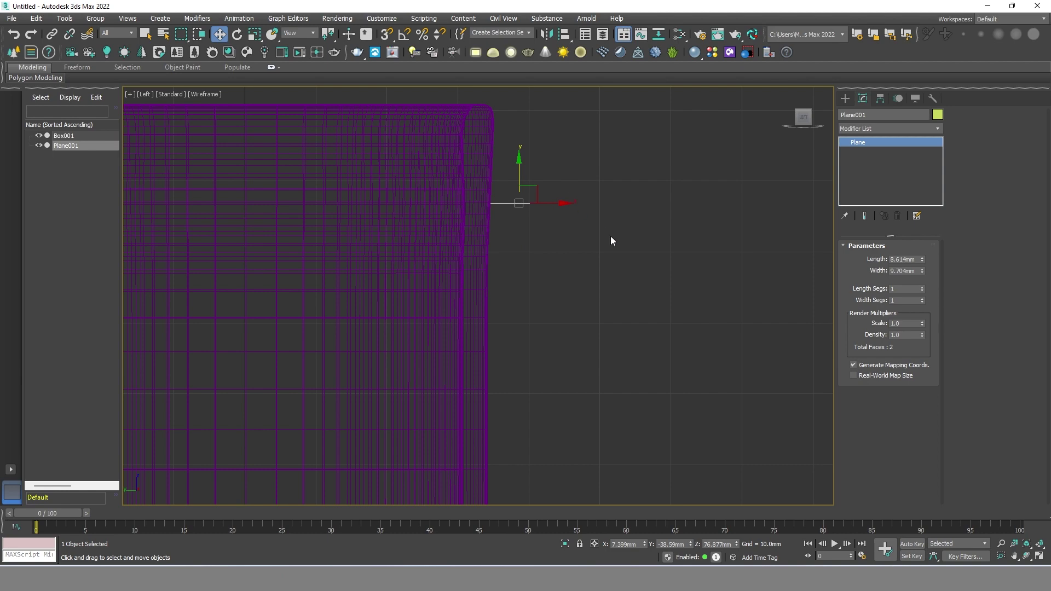
key(p)
mouse_move(605, 249)
alt+middle_down()
mouse_move(603, 282)
mouse_move(560, 257)
alt+middle_up()
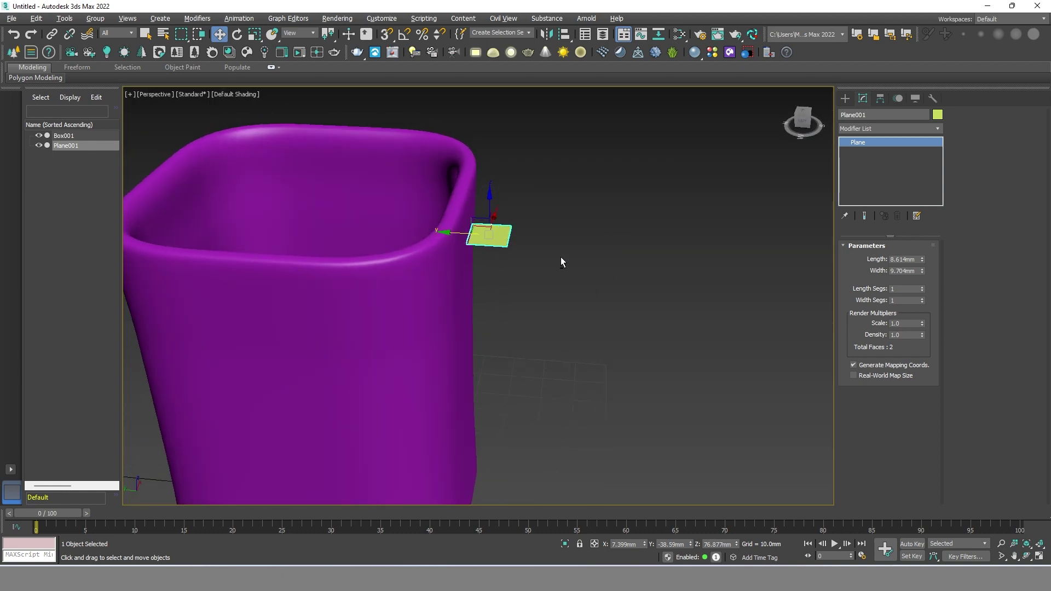
scroll(511, 255, up, 5)
drag(482, 253, 476, 252)
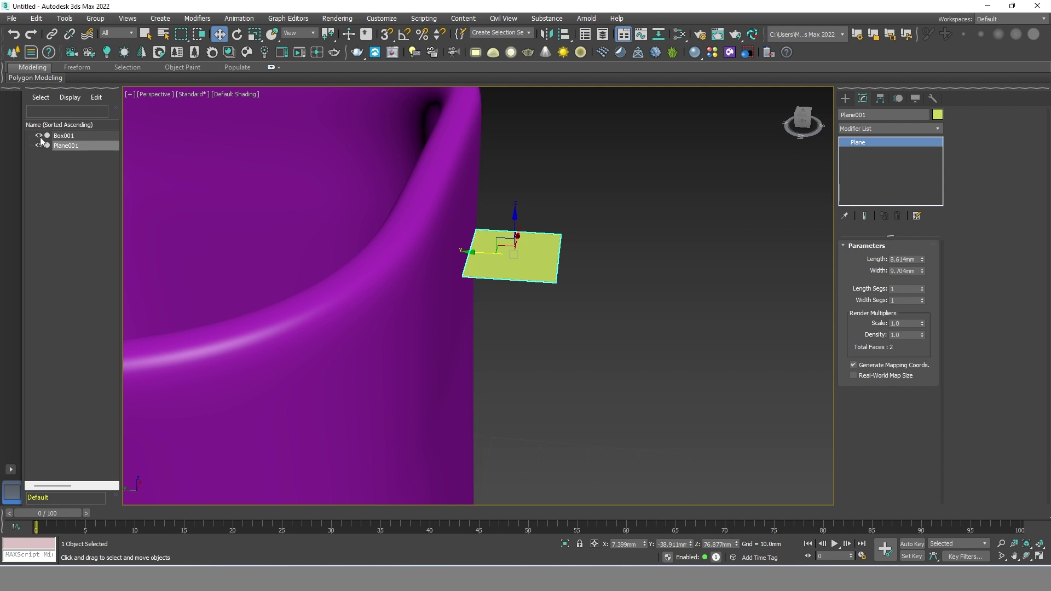
alt+middle_drag(609, 280, 605, 281)
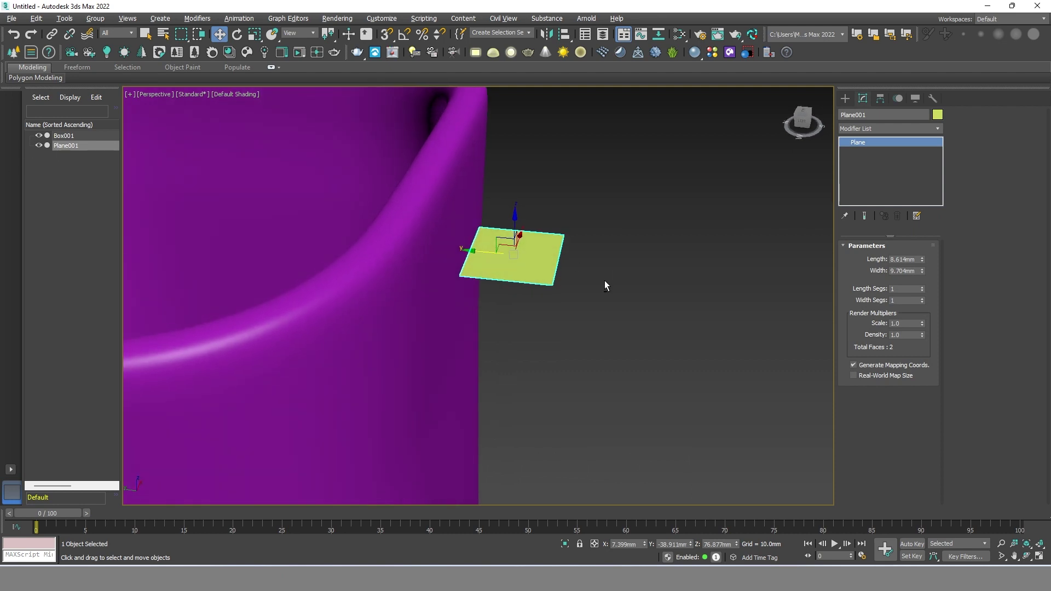
right_click(892, 144)
Convert the plane to Editable Poly and extrude its edges upward and outward from the mug.
click(909, 225)
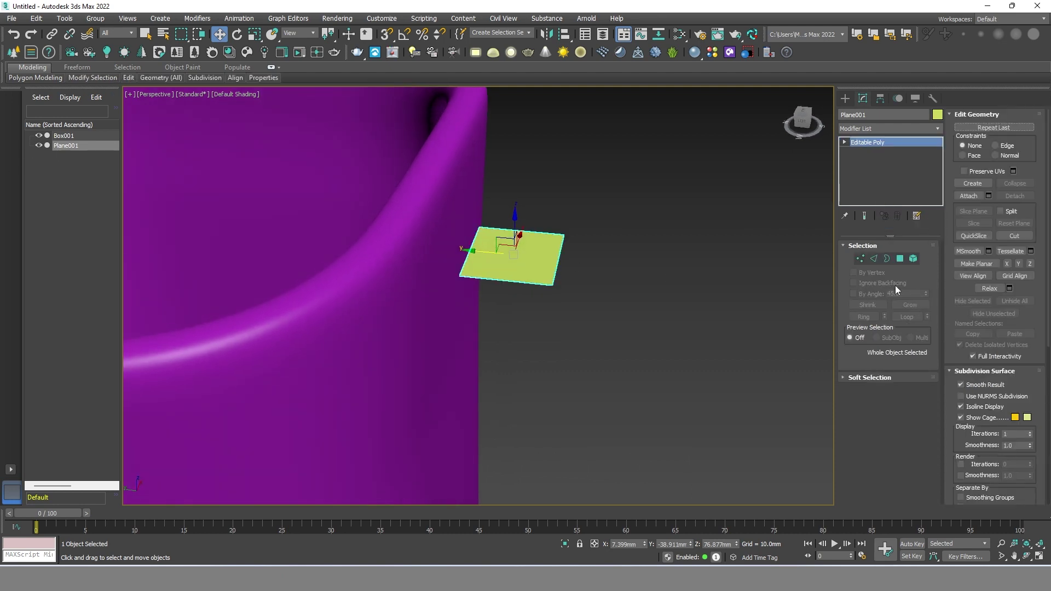
click(874, 259)
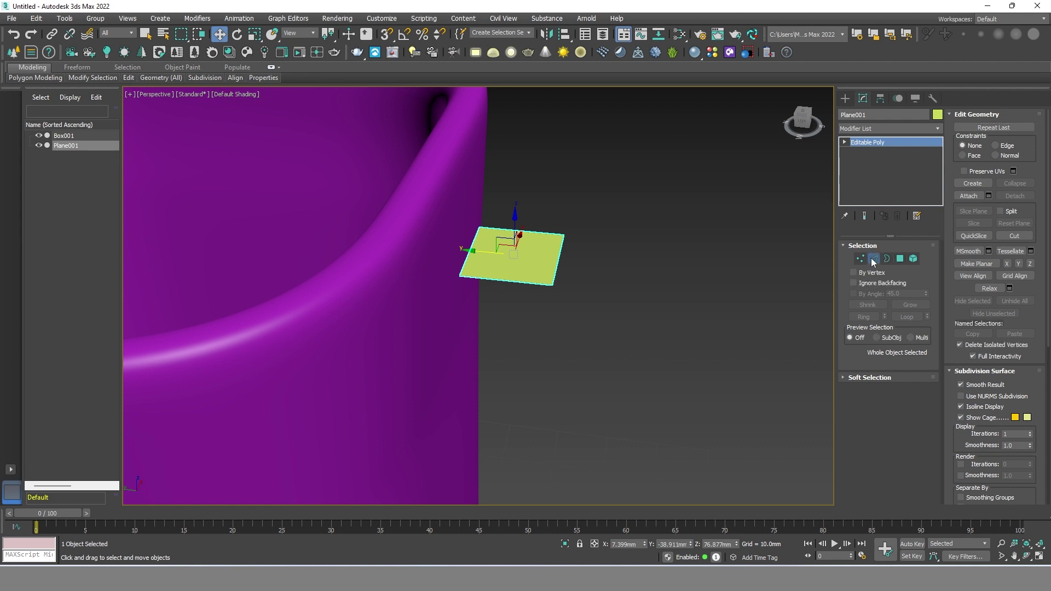
click(475, 253)
shift+drag(472, 214, 473, 169)
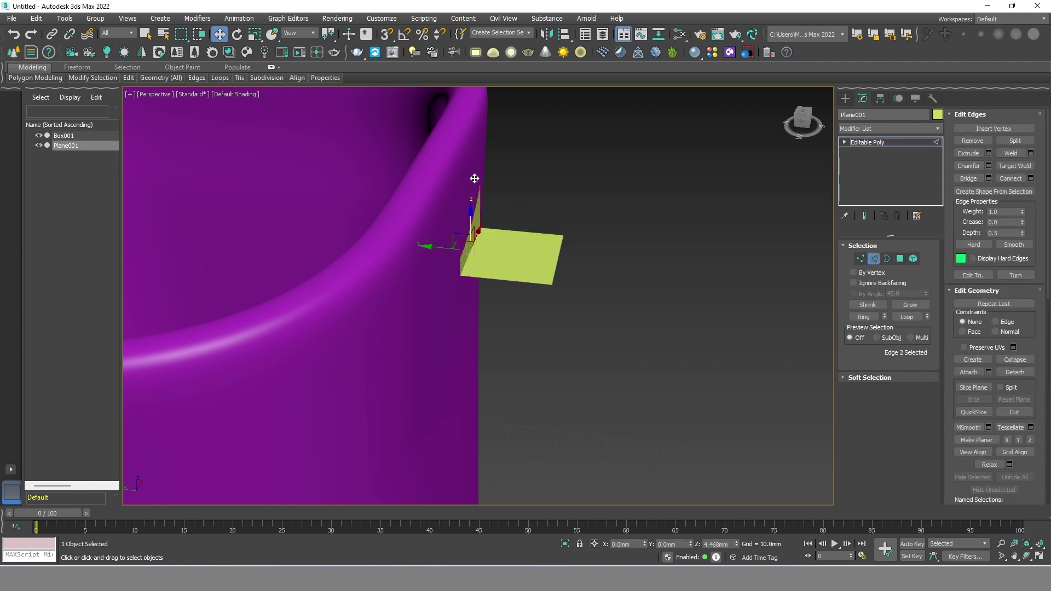
mouse_move(474, 178)
alt+middle_down()
mouse_move(547, 261)
mouse_move(596, 278)
alt+middle_up()
click(558, 259)
drag(504, 265, 574, 272)
Bend the strip's outer section downward, extend its tip, and extrude a segment down from it.
key(F4)
mouse_move(575, 273)
alt+middle_down()
mouse_move(648, 307)
mouse_move(625, 286)
alt+middle_up()
drag(614, 233, 646, 335)
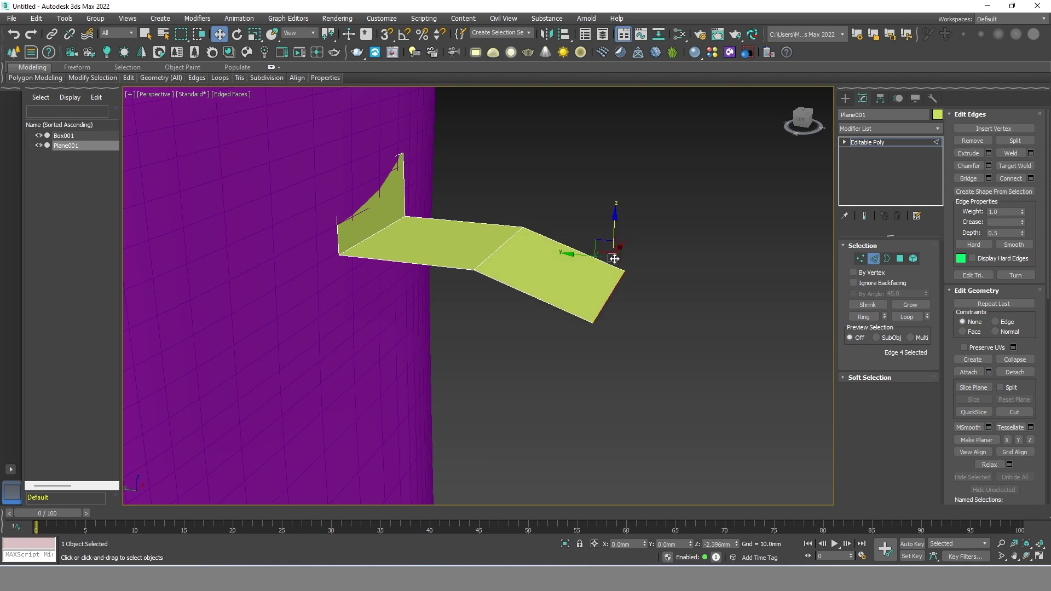
mouse_move(647, 335)
alt+middle_down()
mouse_move(661, 320)
mouse_move(665, 344)
mouse_move(675, 305)
mouse_move(653, 273)
alt+middle_up()
mouse_move(608, 256)
mouse_down()
mouse_move(637, 223)
mouse_move(639, 232)
mouse_up()
mouse_move(639, 233)
alt+middle_down()
mouse_move(682, 291)
mouse_move(613, 278)
alt+middle_up()
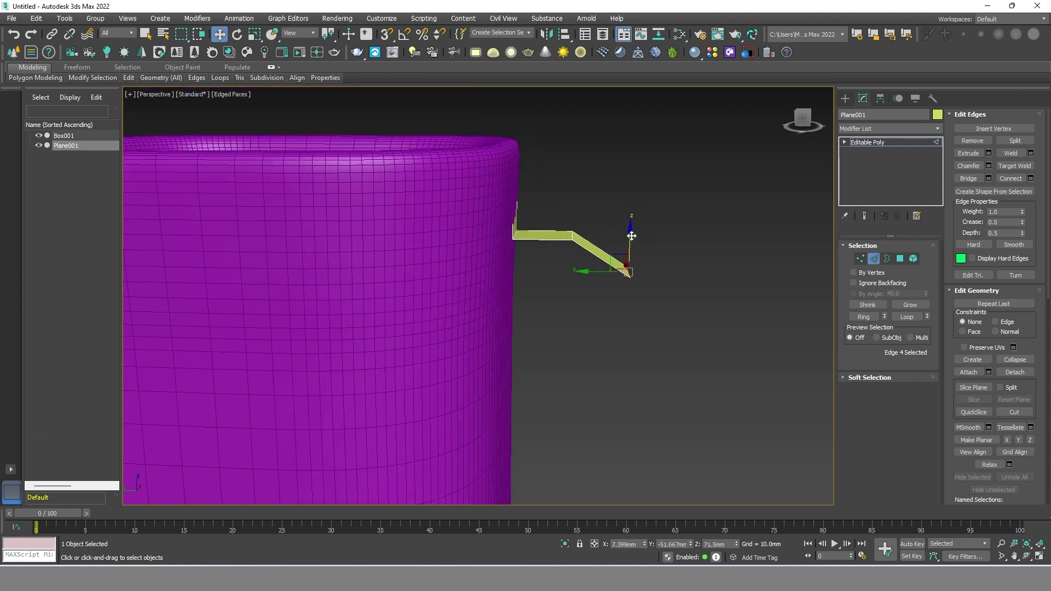
shift+drag(632, 236, 635, 327)
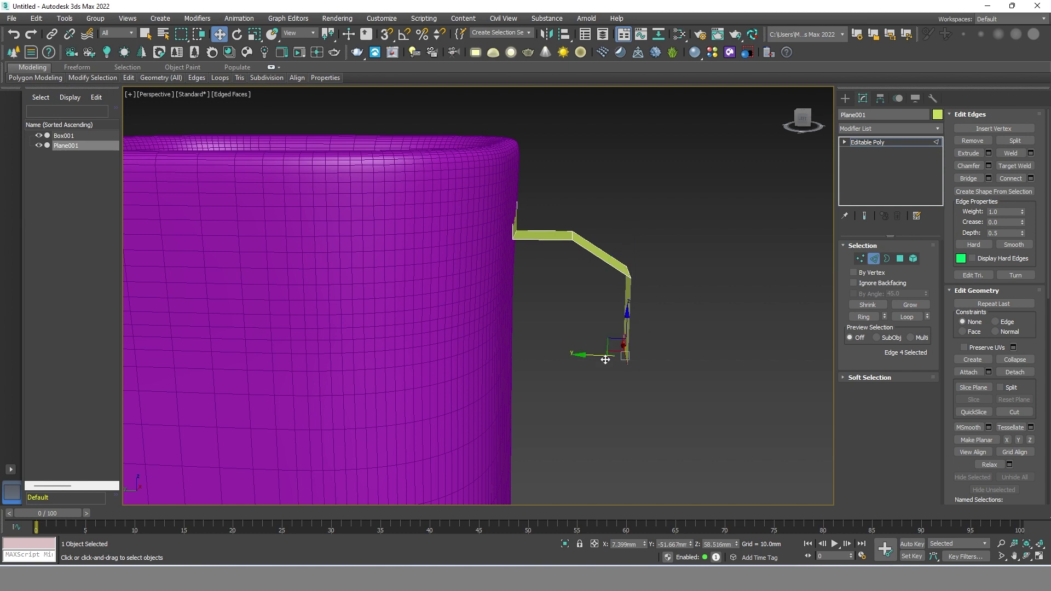
Extrude another strip segment down and outward, adjusting its end edge's slope.
scroll(629, 345, down, 3)
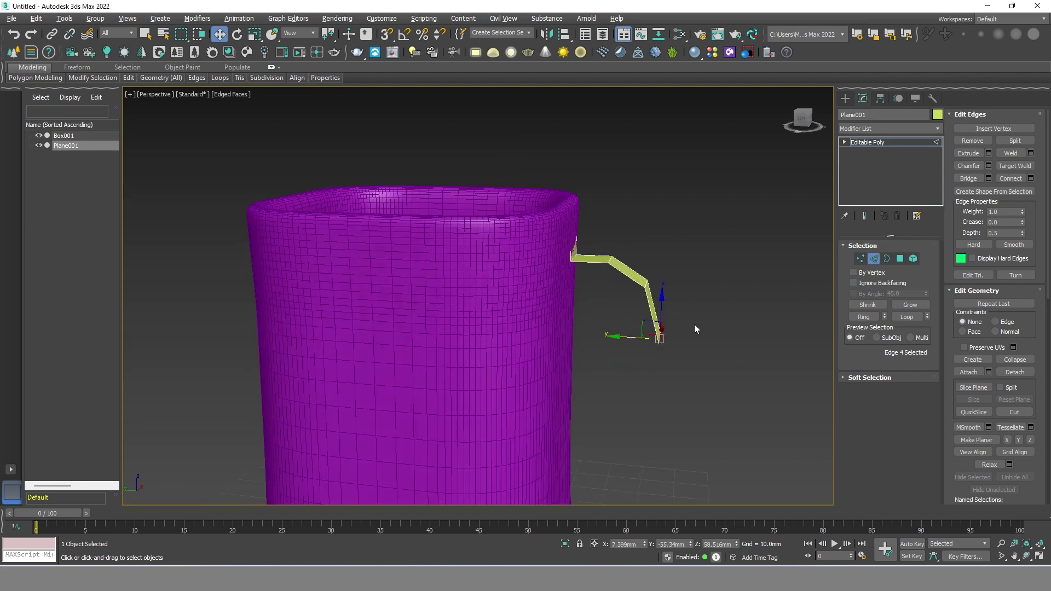
middle_drag(703, 324, 670, 280)
scroll(666, 275, down, 3)
scroll(651, 263, up, 3)
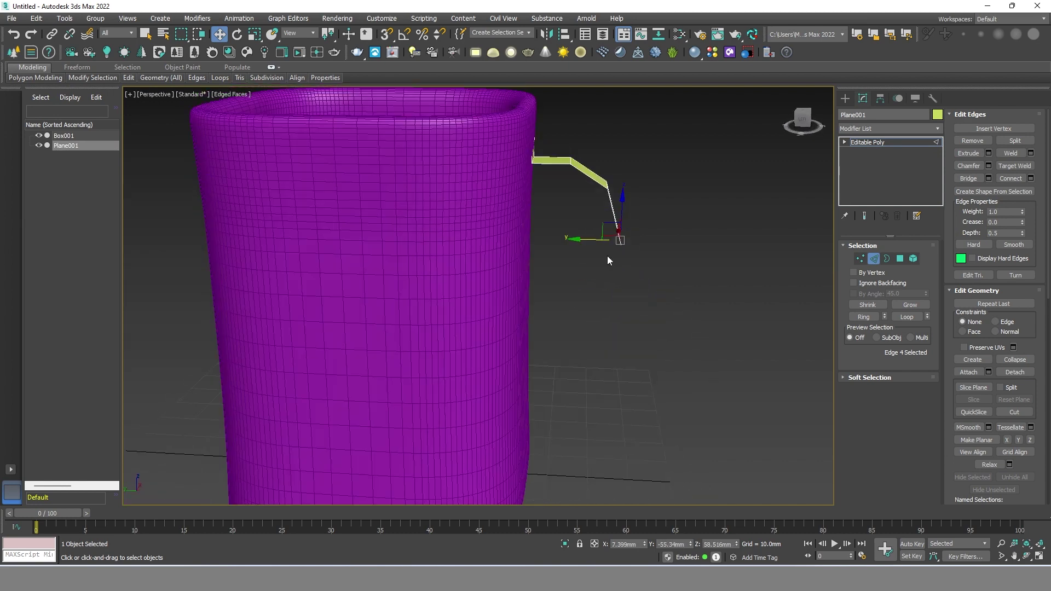
shift+drag(597, 241, 636, 251)
mouse_move(683, 203)
mouse_down()
mouse_move(652, 296)
mouse_move(606, 294)
mouse_up()
drag(662, 269, 658, 249)
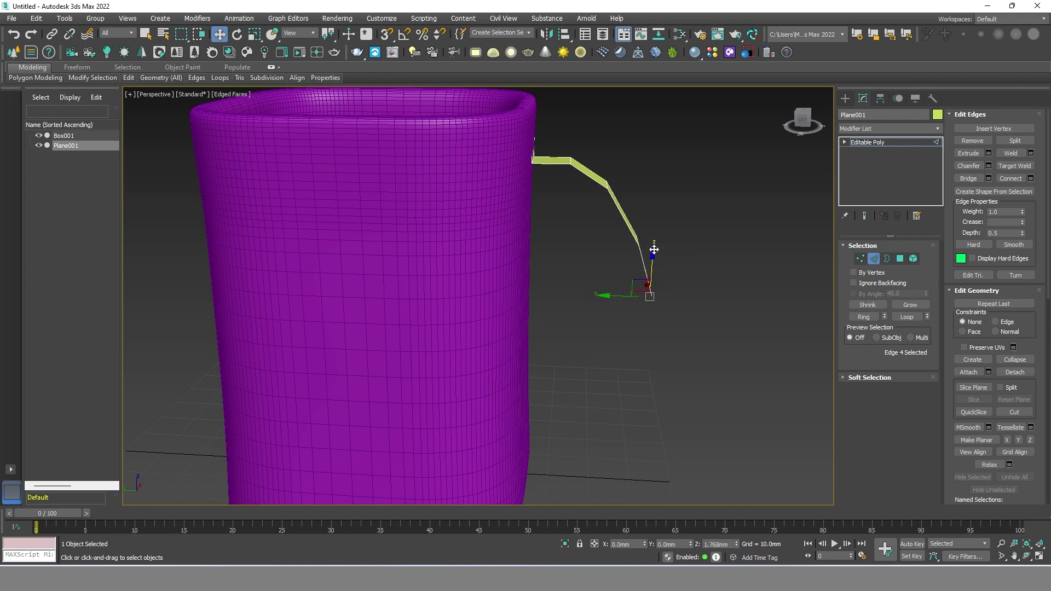
alt+middle_drag(659, 248, 681, 290)
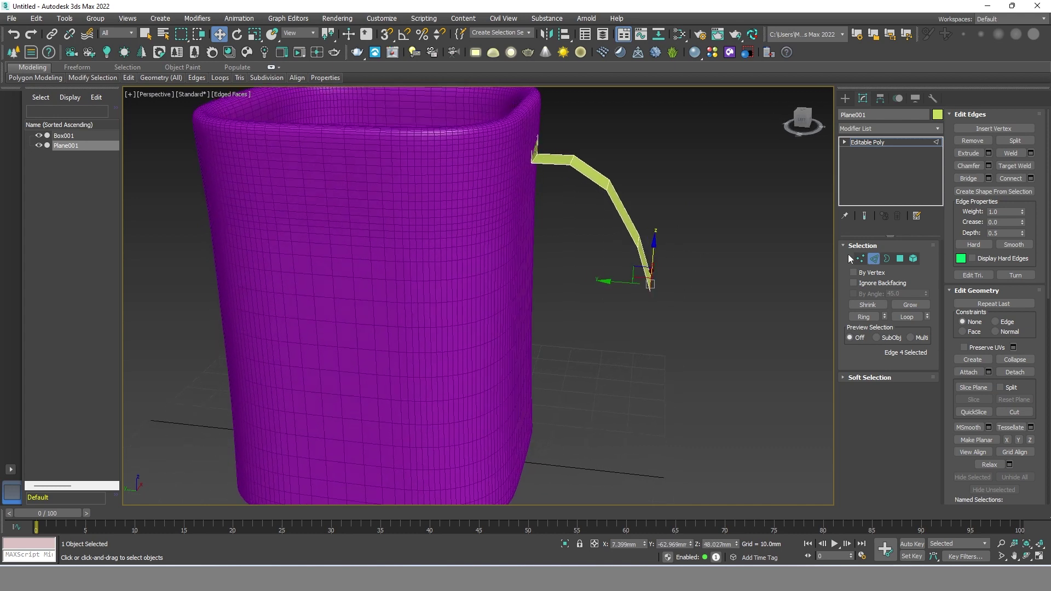
Shift the bend and middle edges outward to round and even out the strip's curve.
click(609, 184)
drag(570, 186, 591, 189)
click(632, 242)
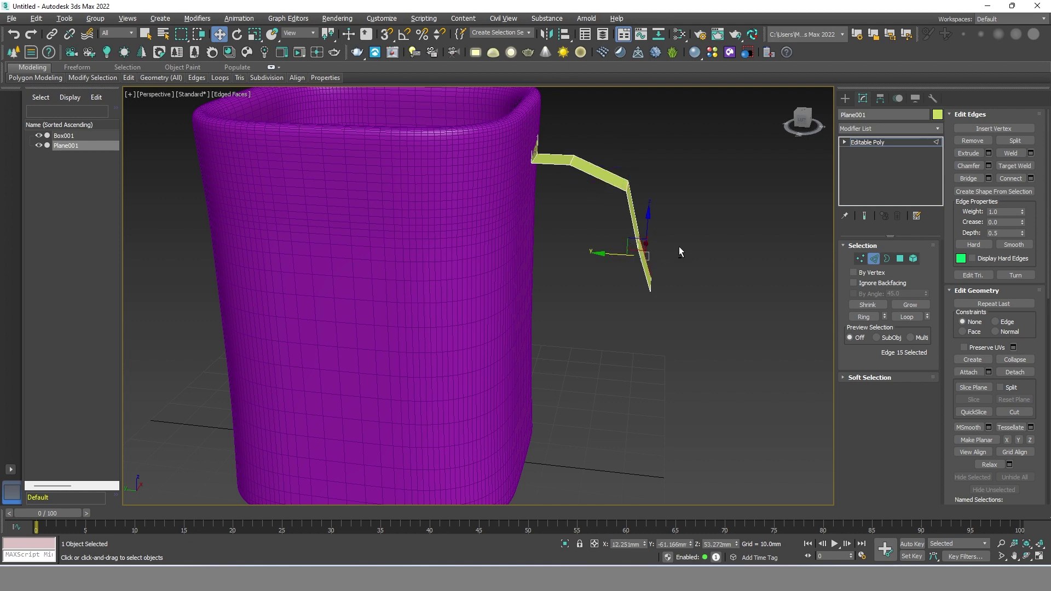
alt+middle_drag(679, 251, 655, 244)
click(635, 235)
drag(599, 236, 617, 239)
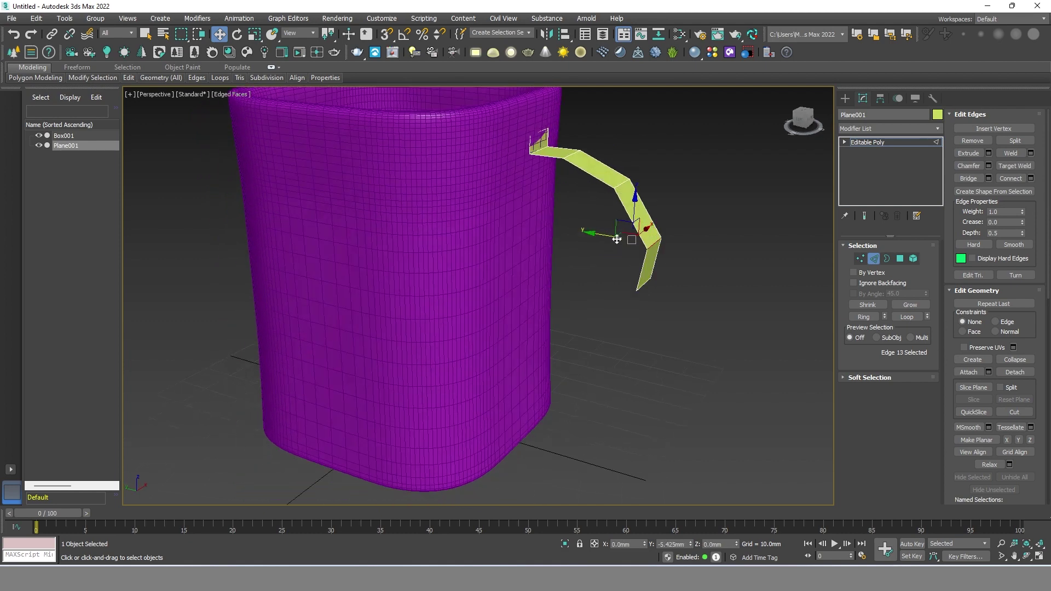
alt+middle_drag(633, 242, 728, 270)
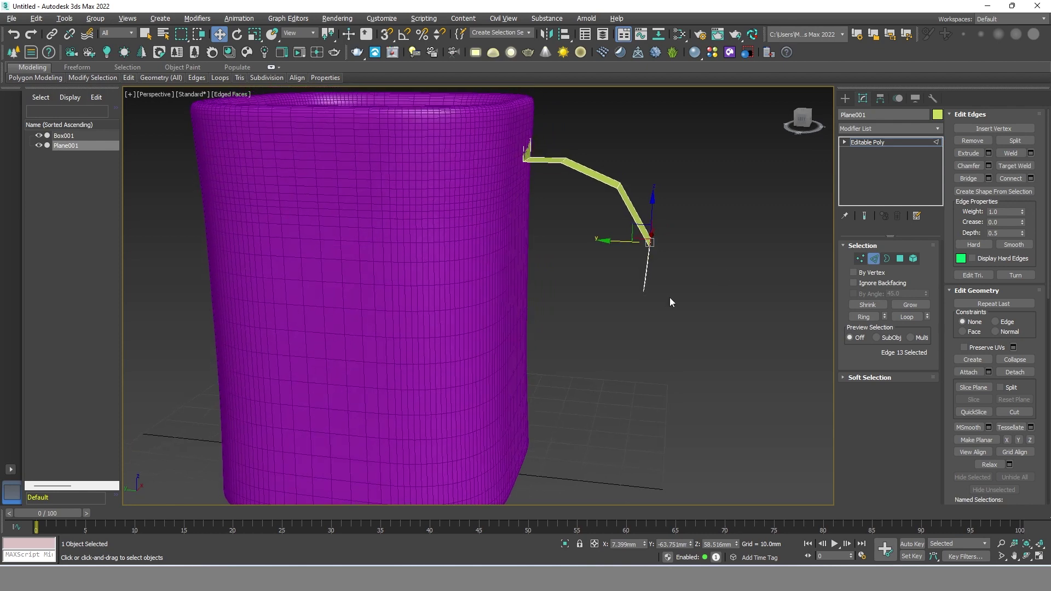
alt+middle_drag(671, 302, 652, 257)
Extrude one more segment from the strip's end, refine an upper edge, and exit edge editing.
shift+drag(632, 241, 629, 284)
mouse_move(630, 284)
alt+middle_down()
mouse_move(695, 288)
mouse_move(679, 272)
alt+middle_up()
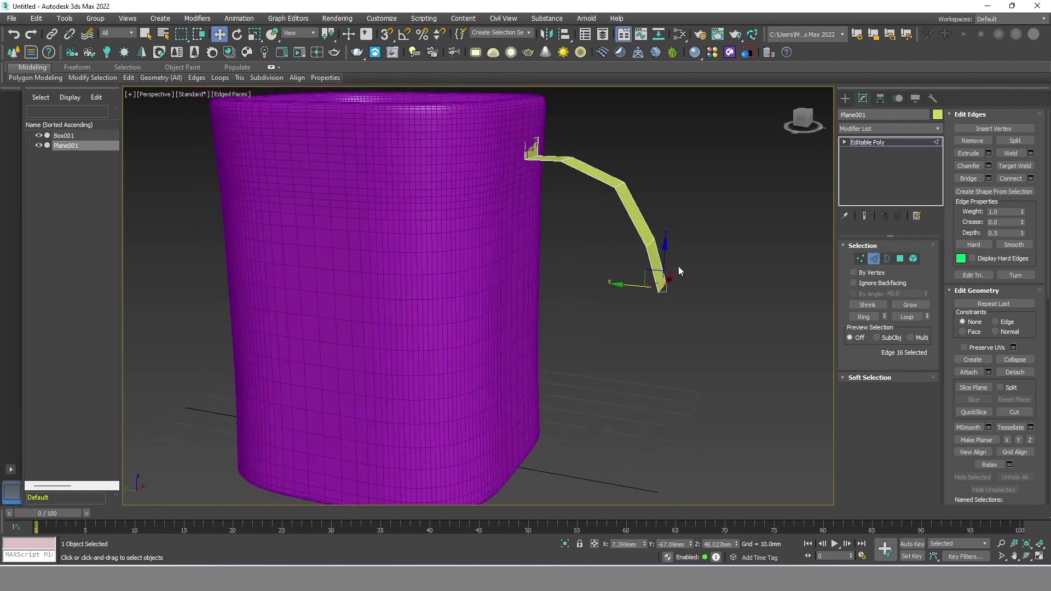
click(651, 248)
drag(613, 244, 638, 244)
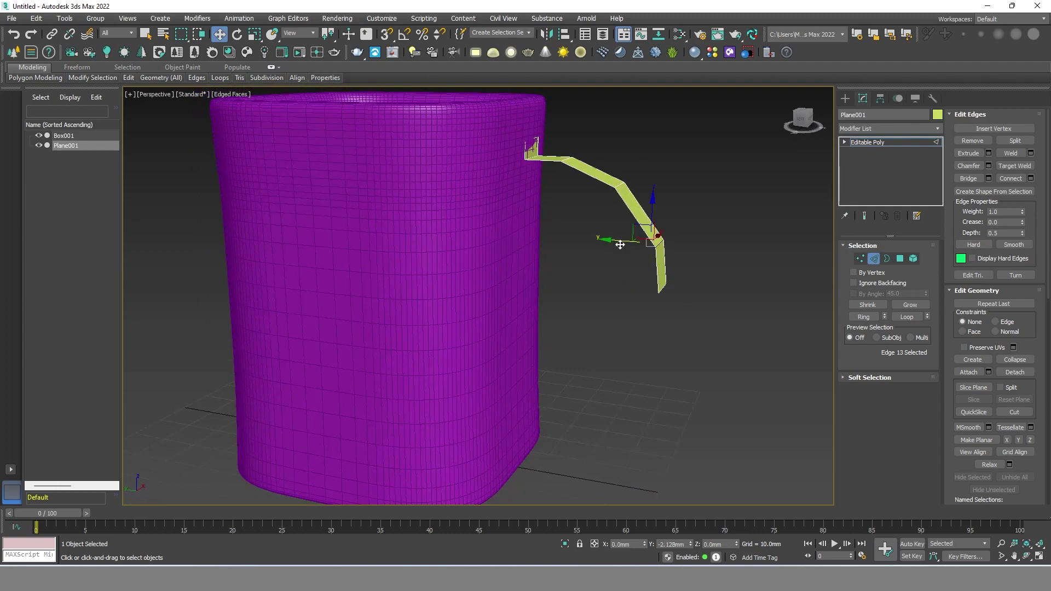
click(711, 293)
mouse_move(712, 293)
alt+middle_down()
mouse_move(738, 281)
mouse_move(721, 290)
mouse_move(679, 271)
mouse_move(688, 286)
alt+middle_up()
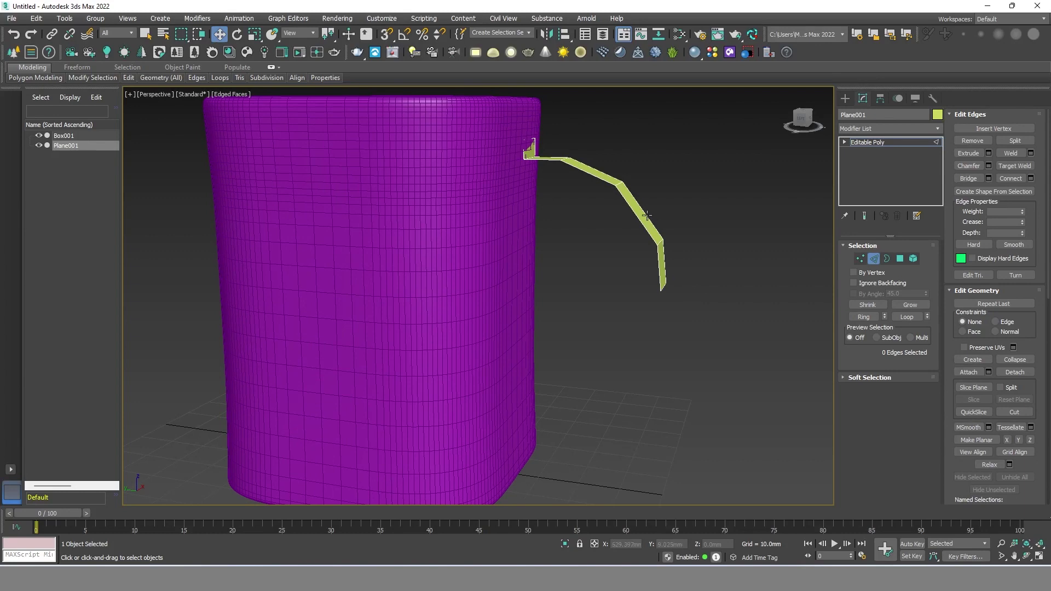
click(875, 143)
click(708, 221)
mouse_move(710, 224)
alt+middle_down()
mouse_move(649, 270)
mouse_move(627, 273)
alt+middle_up()
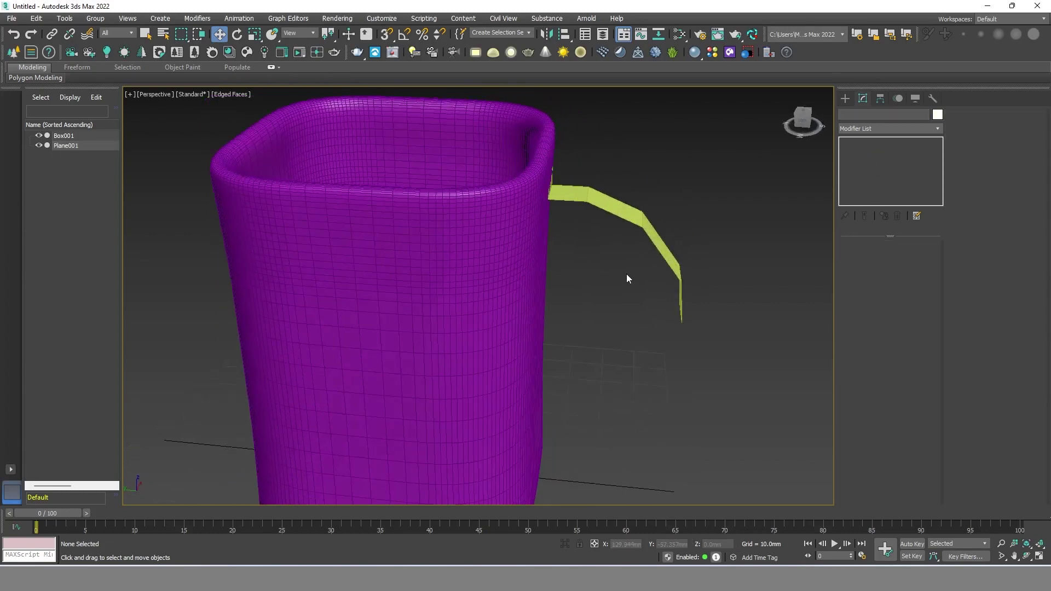
Select Plane001 and add a Symmetry modifier mirroring on the Z axis.
click(652, 231)
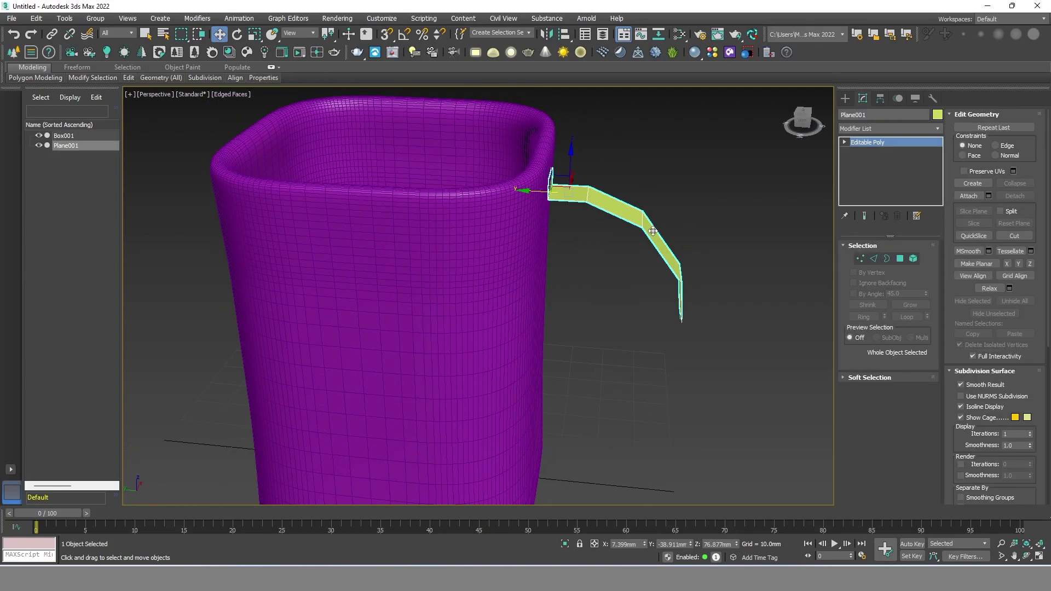
click(892, 127)
scroll(887, 328, down, 20)
scroll(934, 336, down, 1)
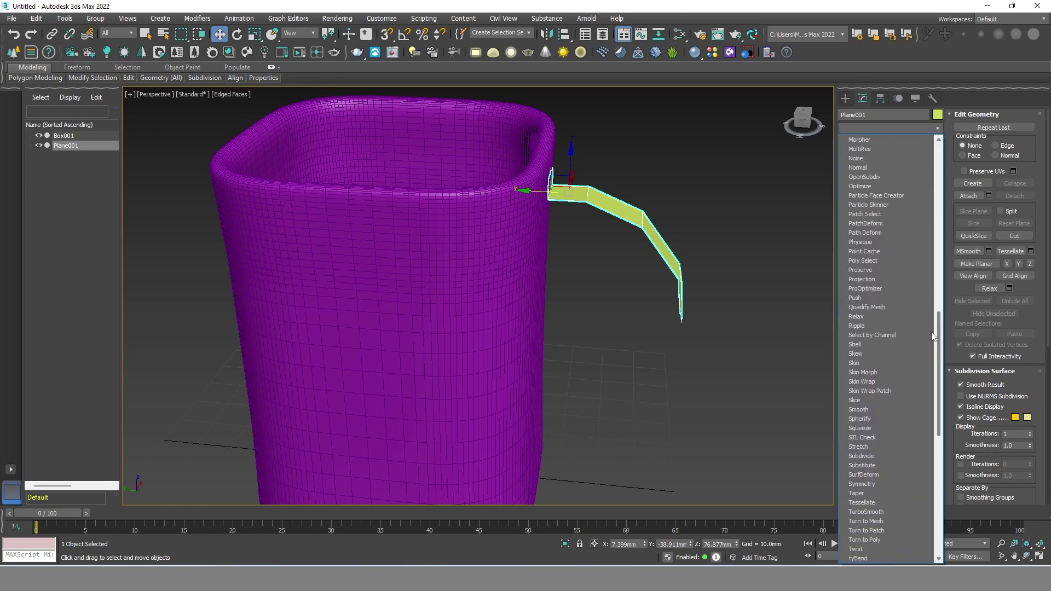
scroll(933, 335, up, 1)
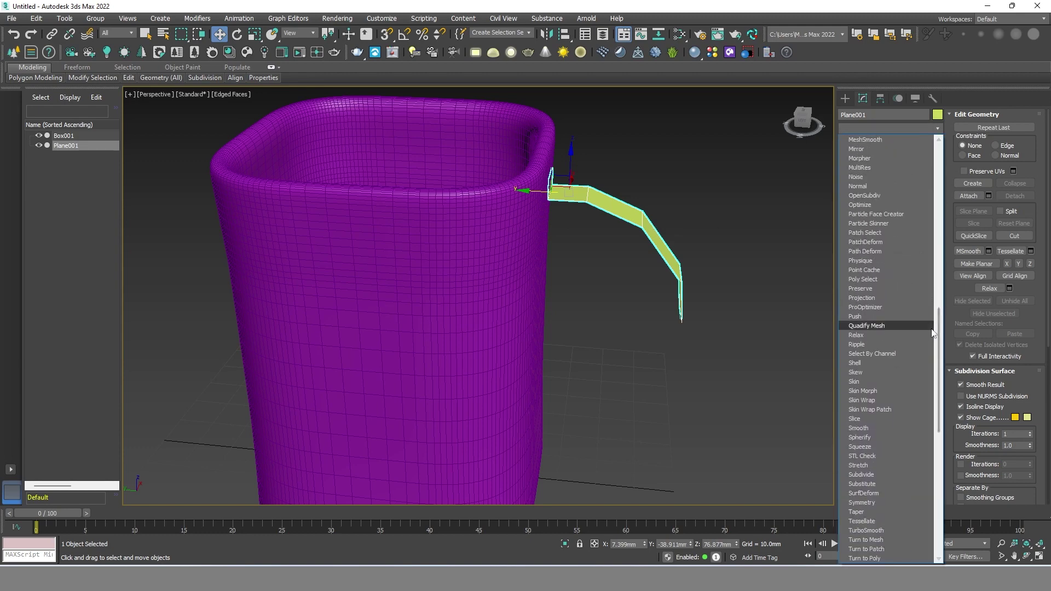
scroll(898, 392, down, 1)
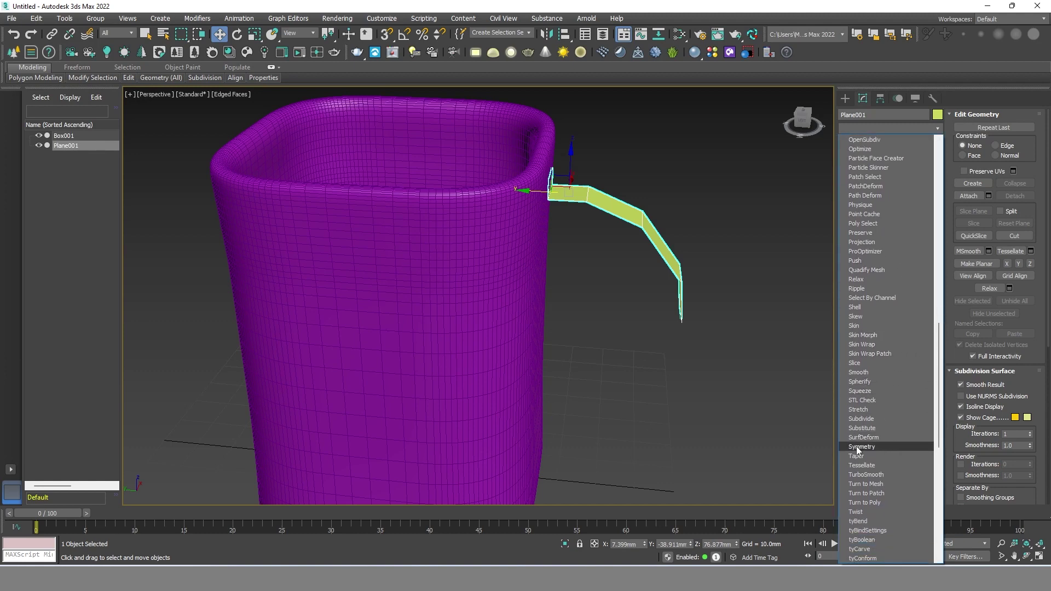
click(862, 474)
scroll(684, 299, down, 2)
scroll(692, 291, down, 2)
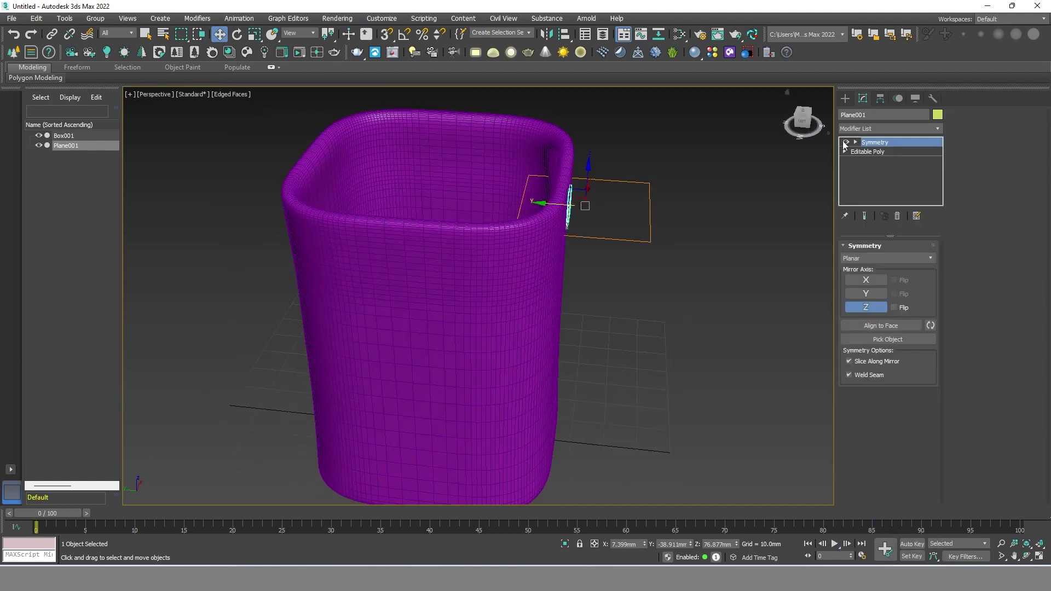
Move the Symmetry mirror plane down so the strip forms a full C-shaped handle.
click(871, 152)
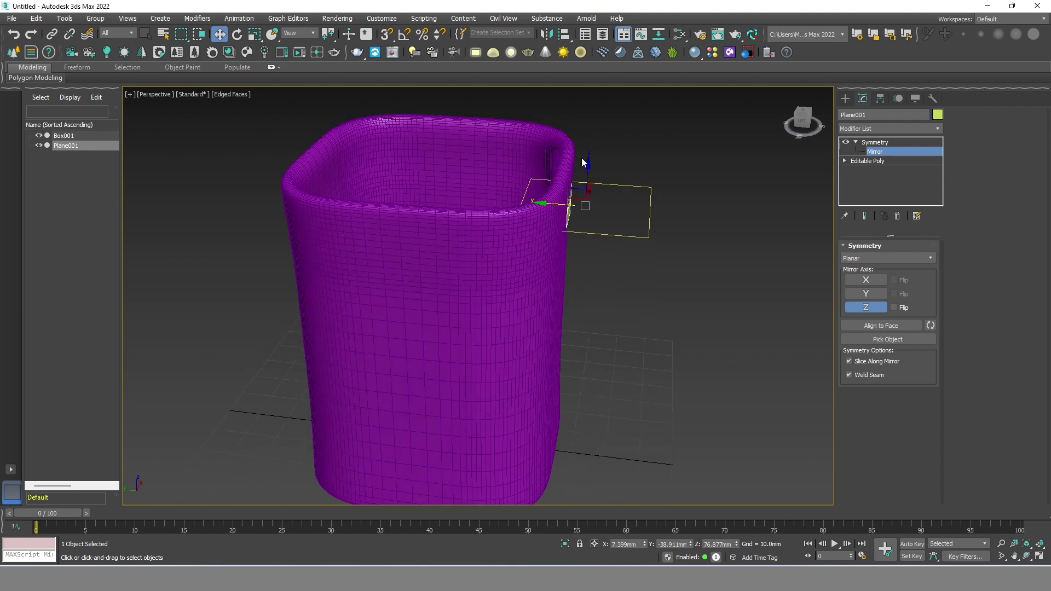
drag(589, 163, 594, 257)
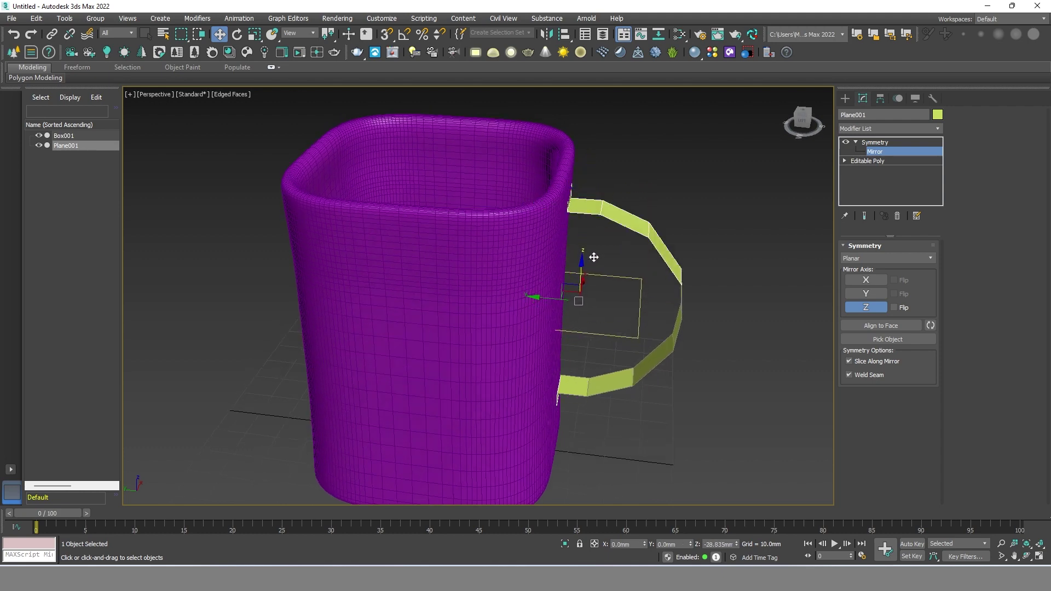
mouse_move(699, 327)
alt+middle_down()
mouse_move(679, 301)
mouse_move(662, 313)
mouse_move(661, 291)
mouse_move(725, 301)
mouse_move(719, 289)
mouse_move(709, 301)
mouse_move(726, 282)
alt+middle_up()
Return to the Symmetry modifier's top level and view the mirrored handle edge-on.
scroll(709, 300, down, 5)
click(857, 142)
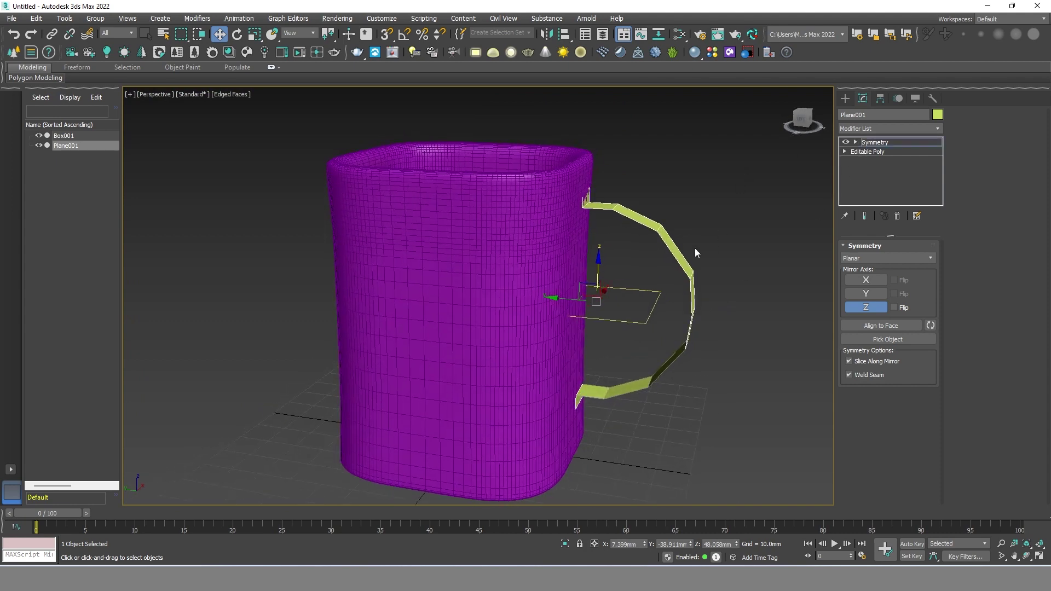
click(871, 142)
mouse_move(768, 258)
alt+middle_down()
mouse_move(676, 264)
mouse_move(687, 249)
alt+middle_up()
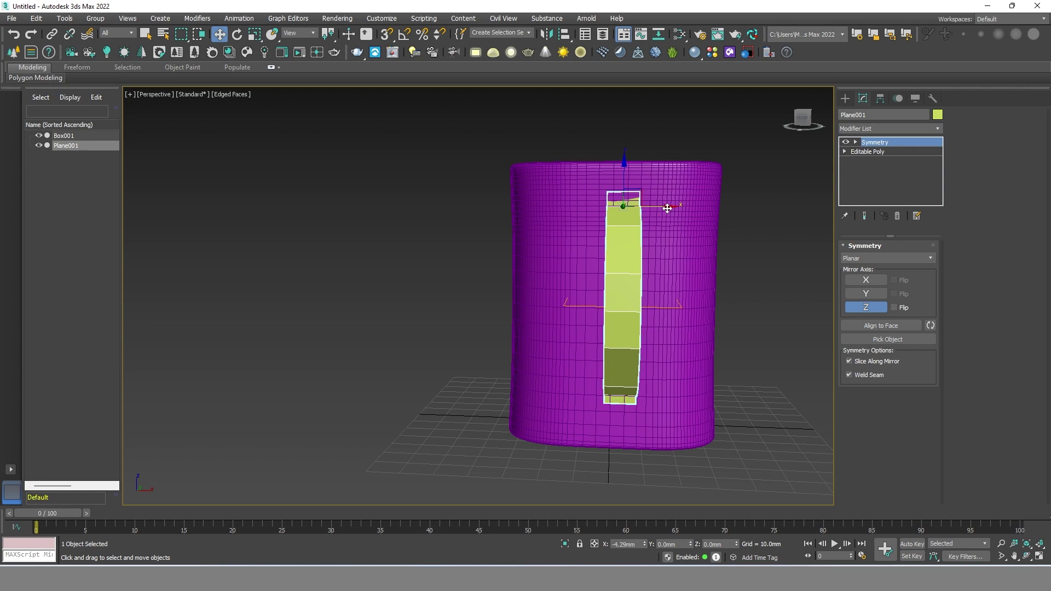
mouse_move(673, 228)
alt+middle_down()
mouse_move(690, 258)
mouse_move(751, 284)
alt+middle_up()
scroll(673, 248, up, 2)
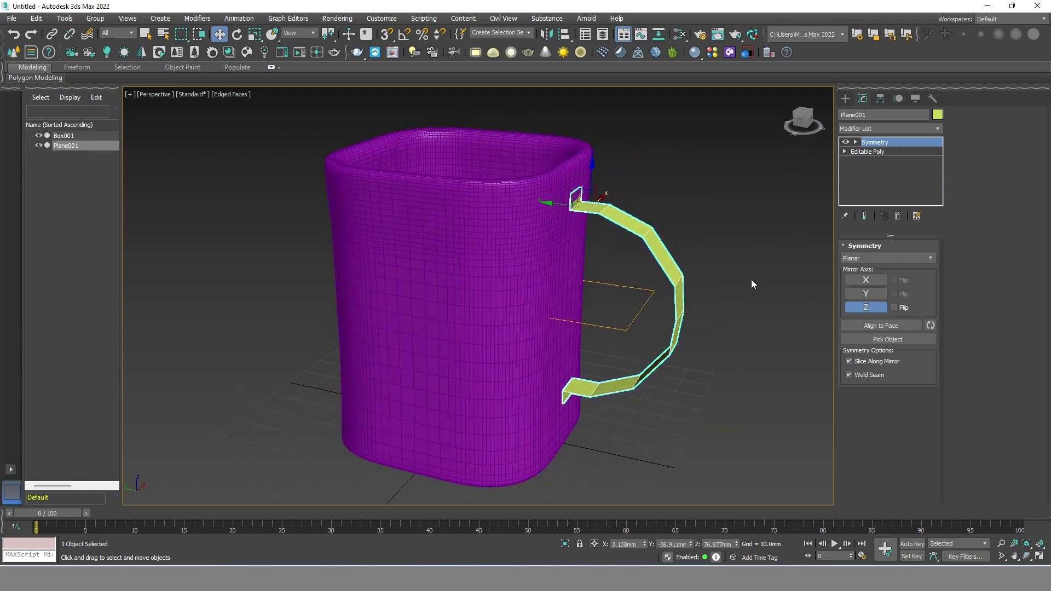
Convert the handle strip (Plane001) to Editable Poly.
right_click(663, 262)
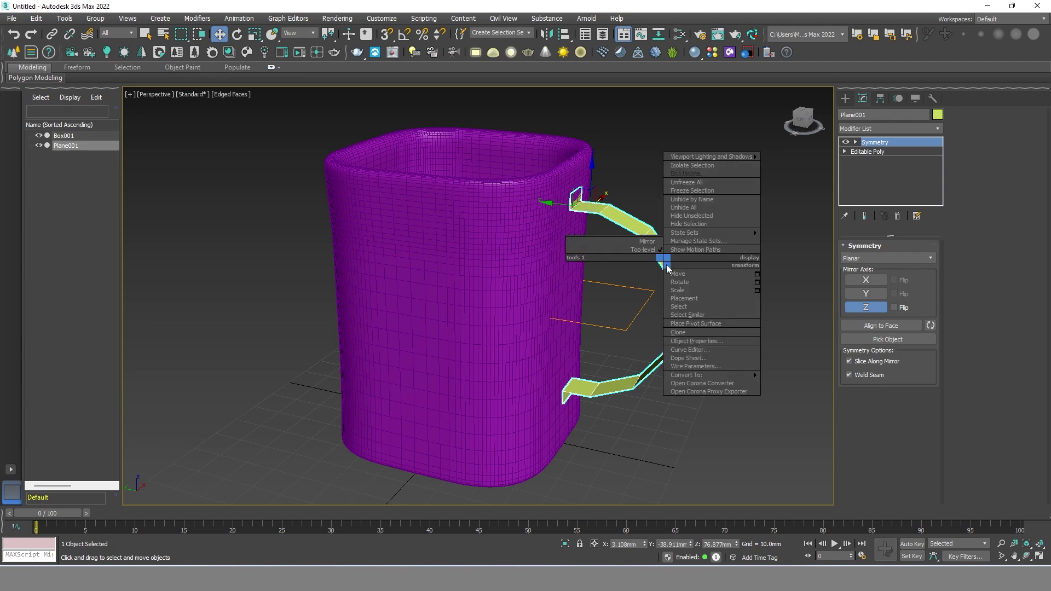
click(767, 386)
scroll(716, 281, up, 4)
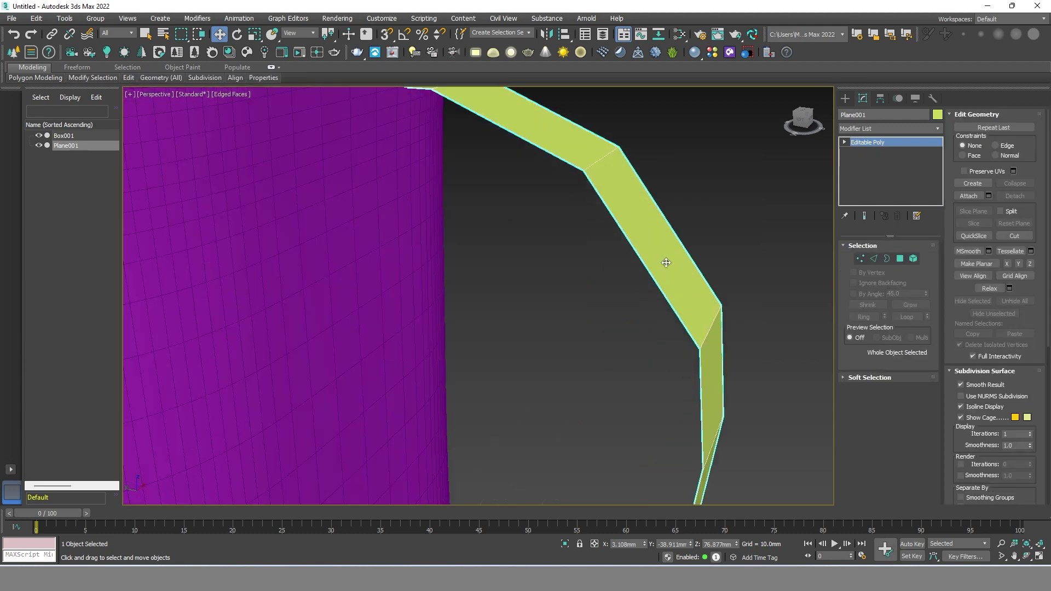
scroll(716, 281, down, 2)
Add a Shell modifier with a 3mm inner amount to thicken the handle.
click(876, 128)
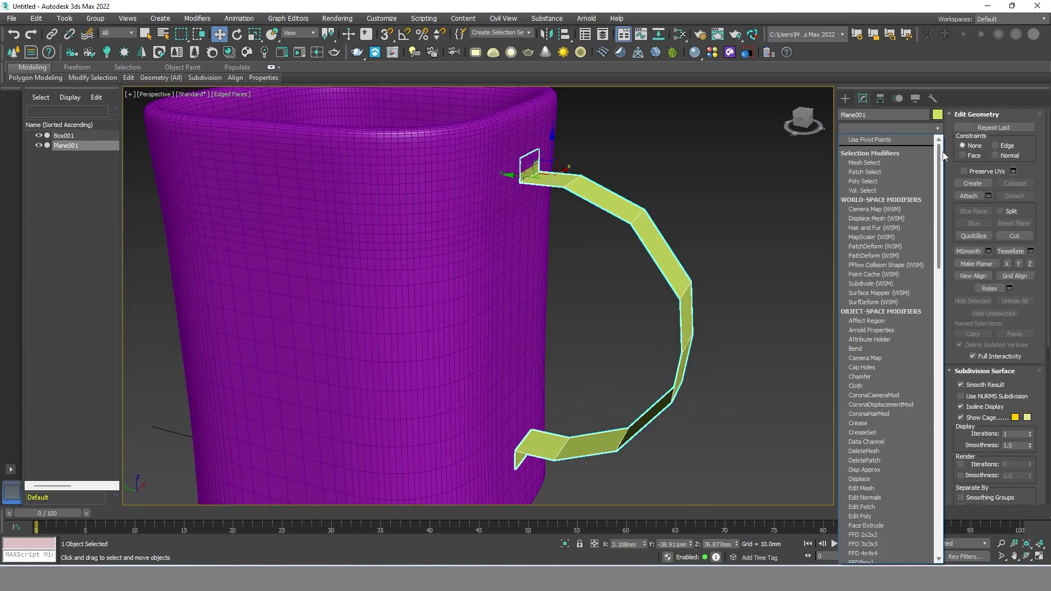
drag(940, 157, 940, 324)
click(890, 354)
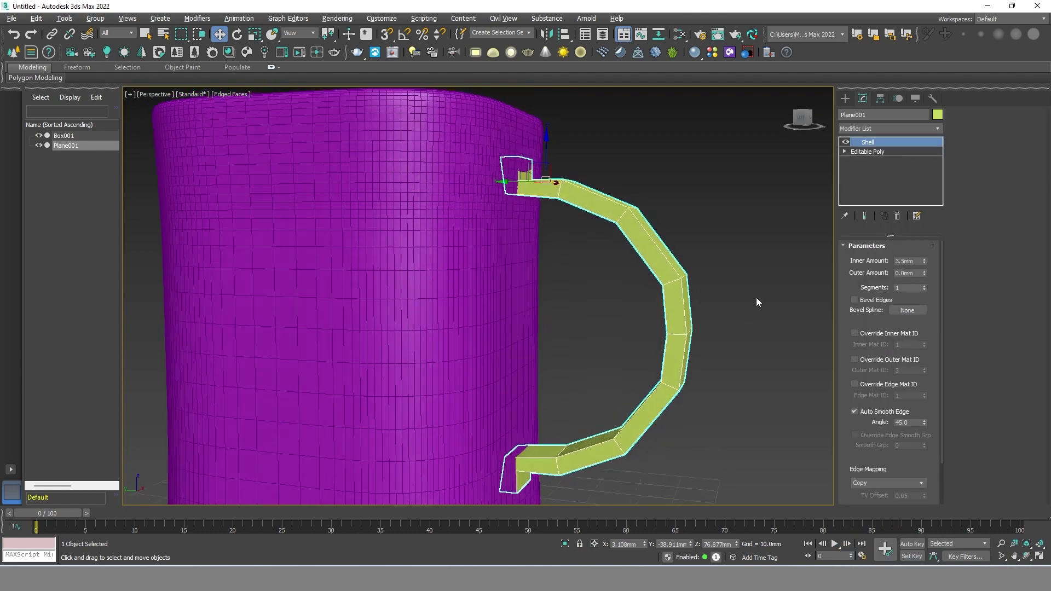
mouse_move(747, 325)
alt+middle_down()
mouse_move(804, 340)
mouse_move(725, 302)
mouse_move(747, 309)
alt+middle_up()
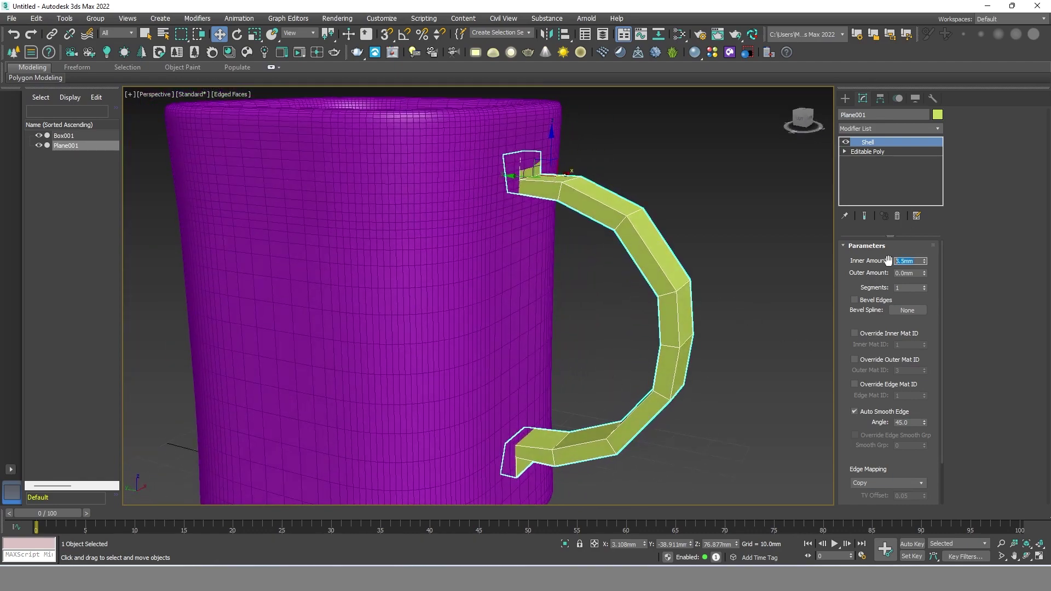
text(3)
key(Return)
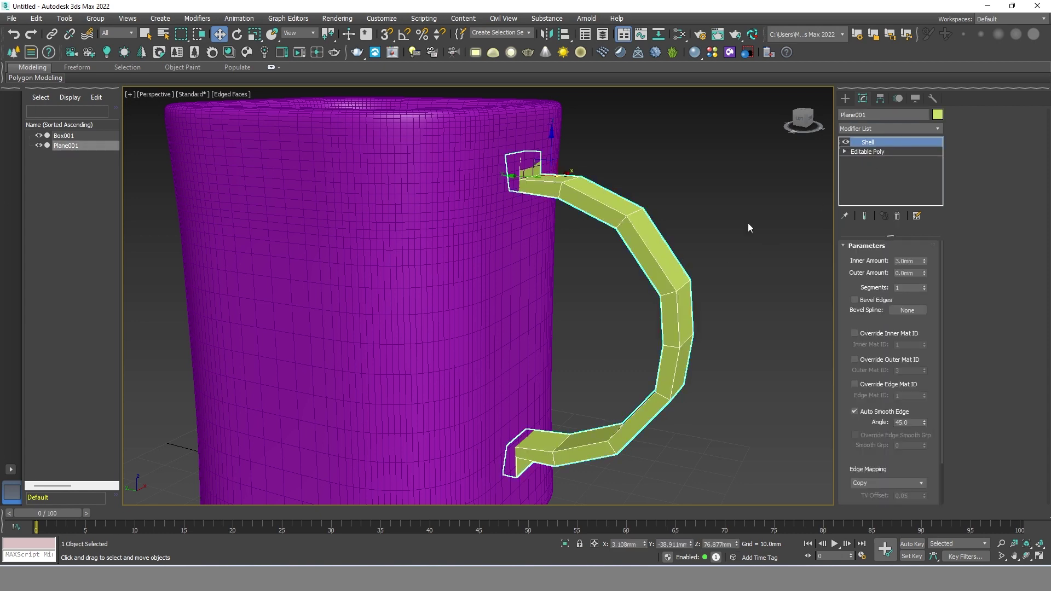
click(862, 130)
Add an Edit Poly and connect one edge ring with 2 spread-out segments.
click(882, 516)
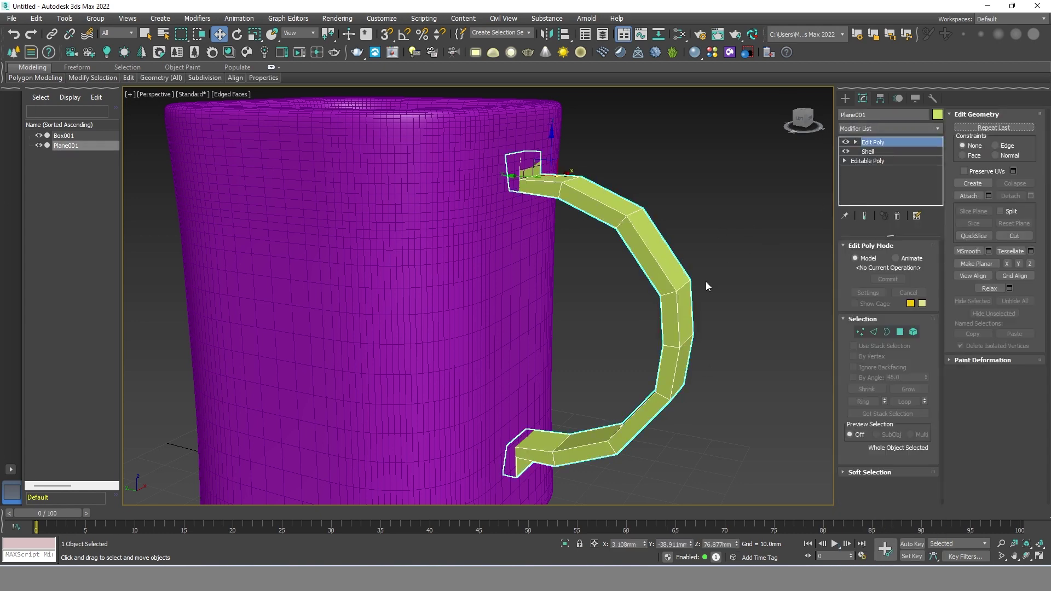
mouse_move(705, 281)
alt+middle_down()
mouse_move(693, 278)
mouse_move(940, 332)
alt+middle_up()
click(873, 333)
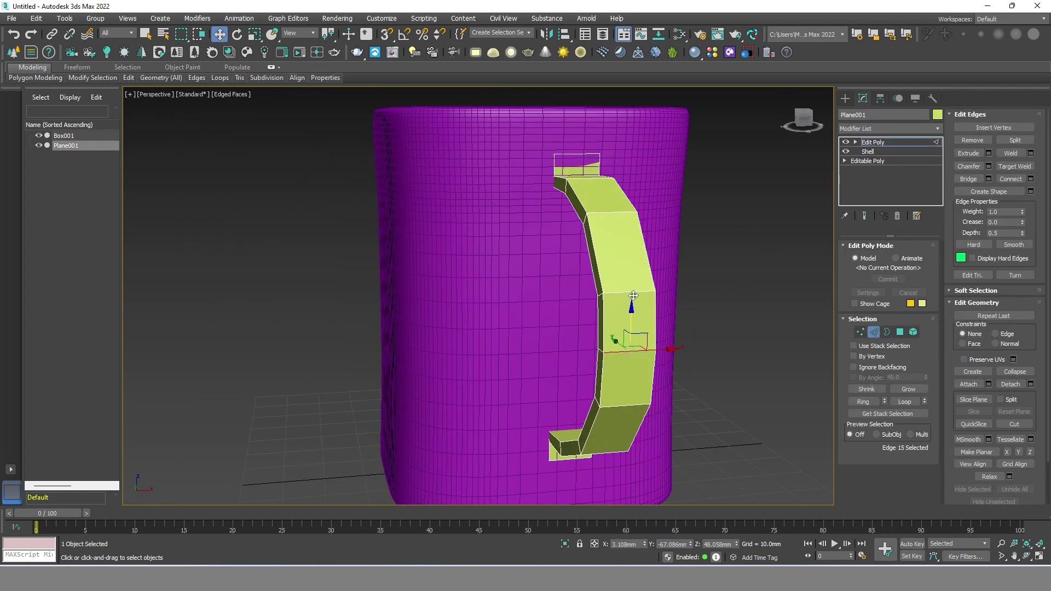
click(641, 291)
click(864, 402)
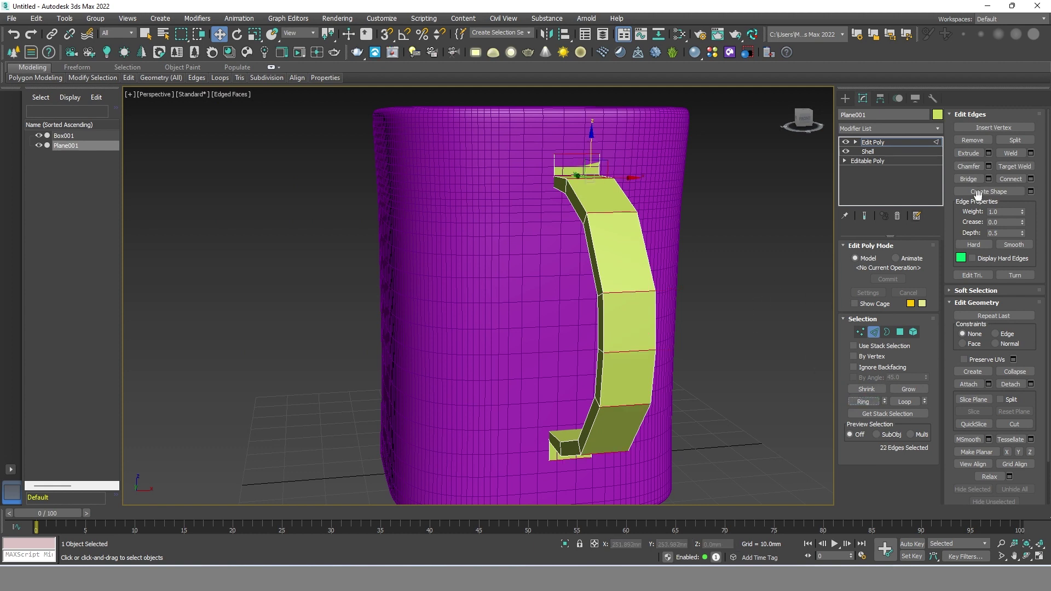
click(1031, 179)
drag(486, 317, 537, 154)
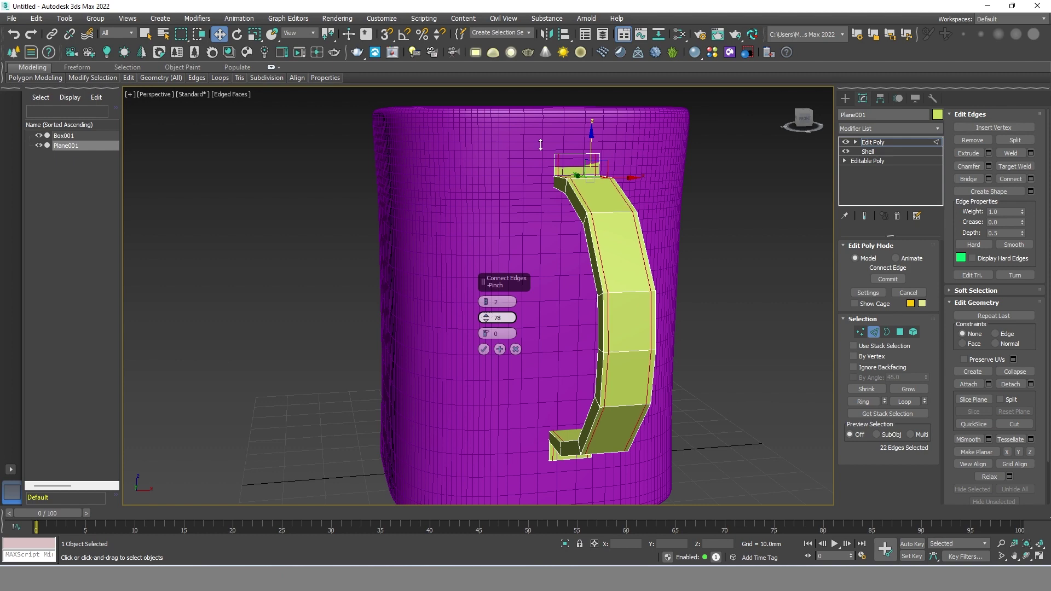
click(484, 349)
Connect a second edge ring with 2 segments pinched toward the handle's borders.
click(718, 311)
alt+middle_drag(718, 311, 787, 323)
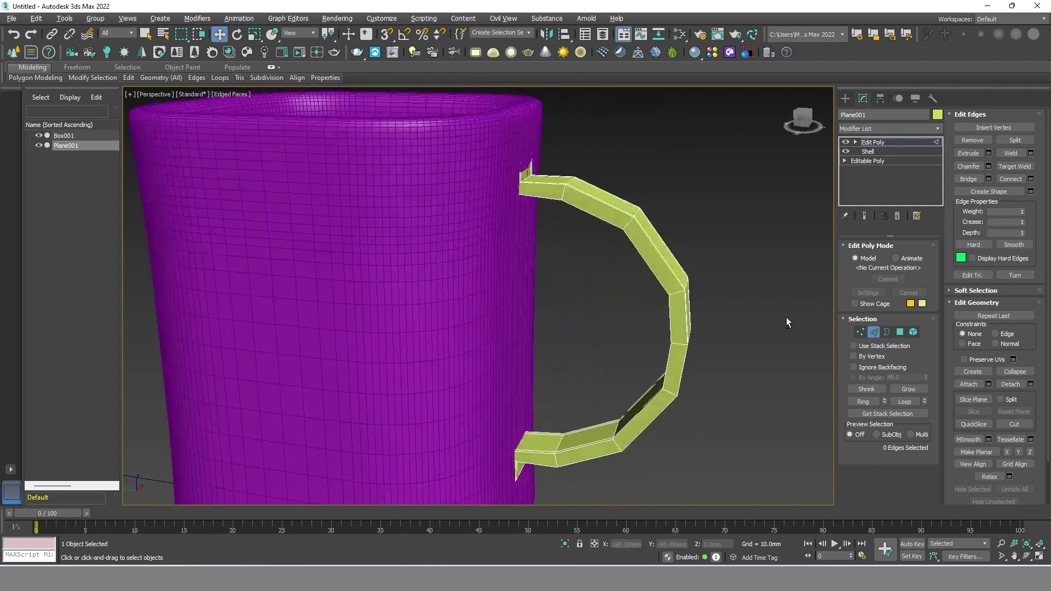
scroll(685, 288, up, 4)
click(693, 277)
click(861, 402)
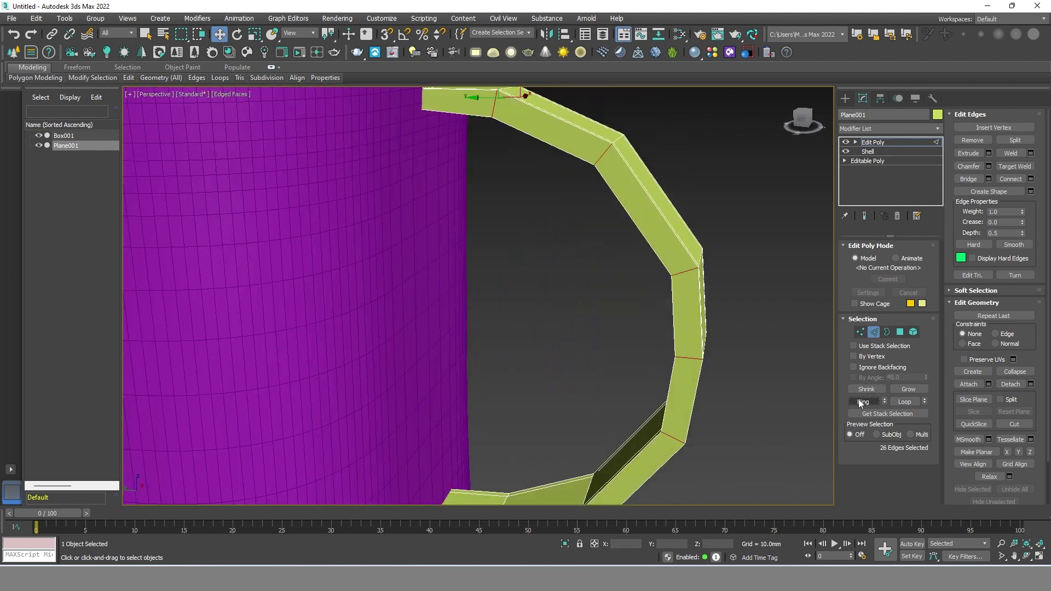
click(1031, 179)
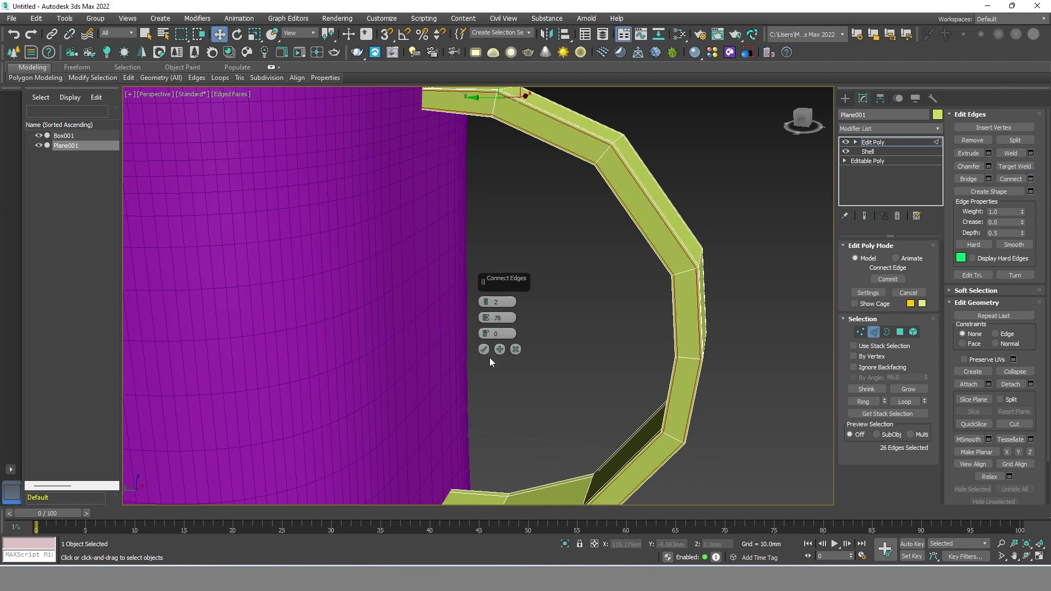
drag(489, 325, 488, 339)
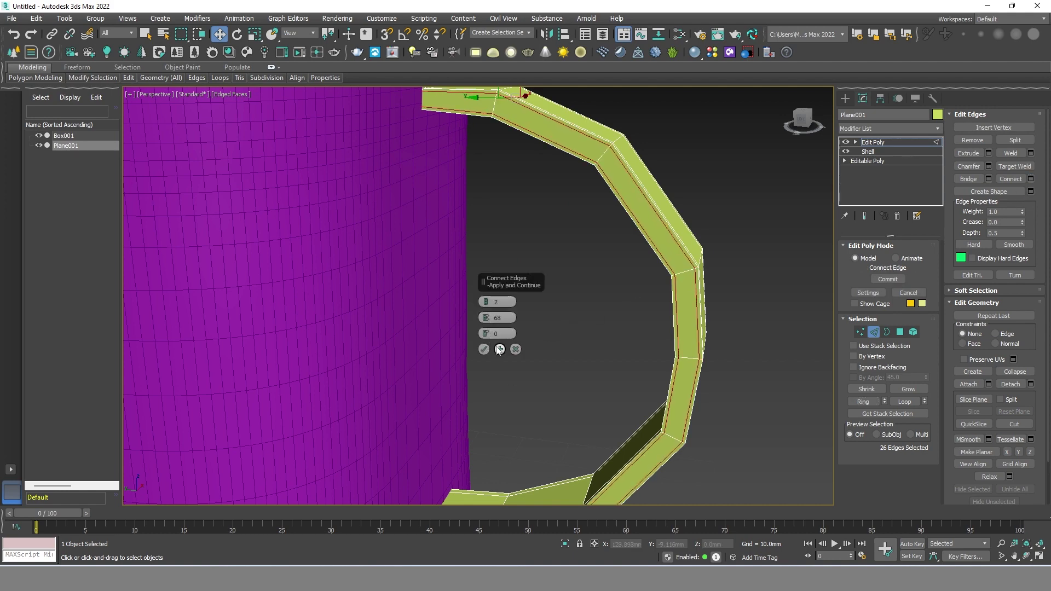
click(484, 349)
Exit edge mode and nudge the whole handle slightly along Y.
click(730, 263)
scroll(734, 271, down, 5)
mouse_move(748, 286)
alt+middle_down()
mouse_move(727, 272)
mouse_move(737, 273)
alt+middle_up()
click(869, 144)
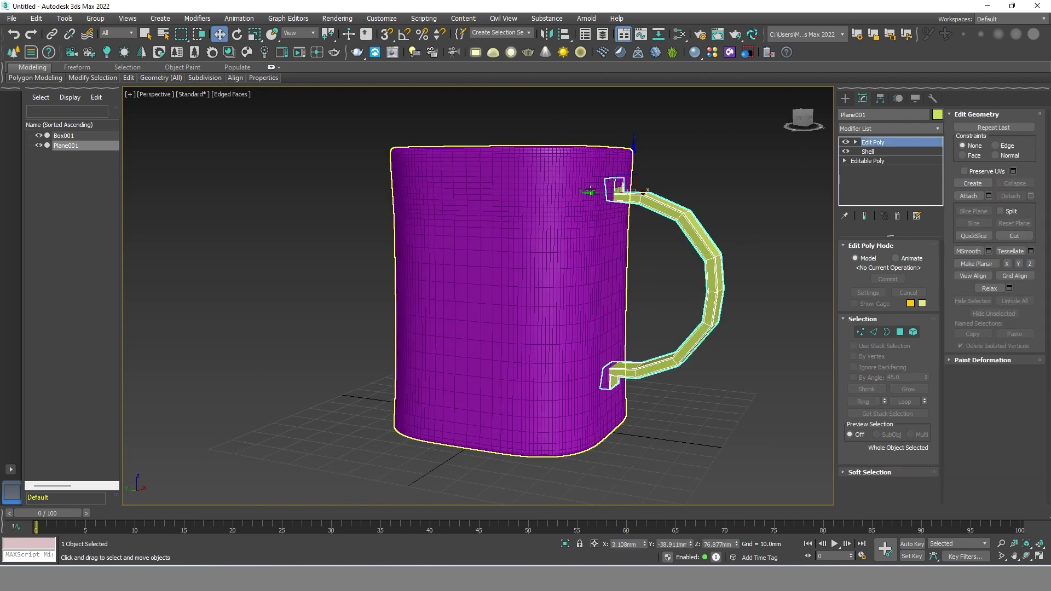
drag(593, 190, 596, 193)
Add a MeshSmooth modifier with 3 iterations to round the handle.
click(714, 190)
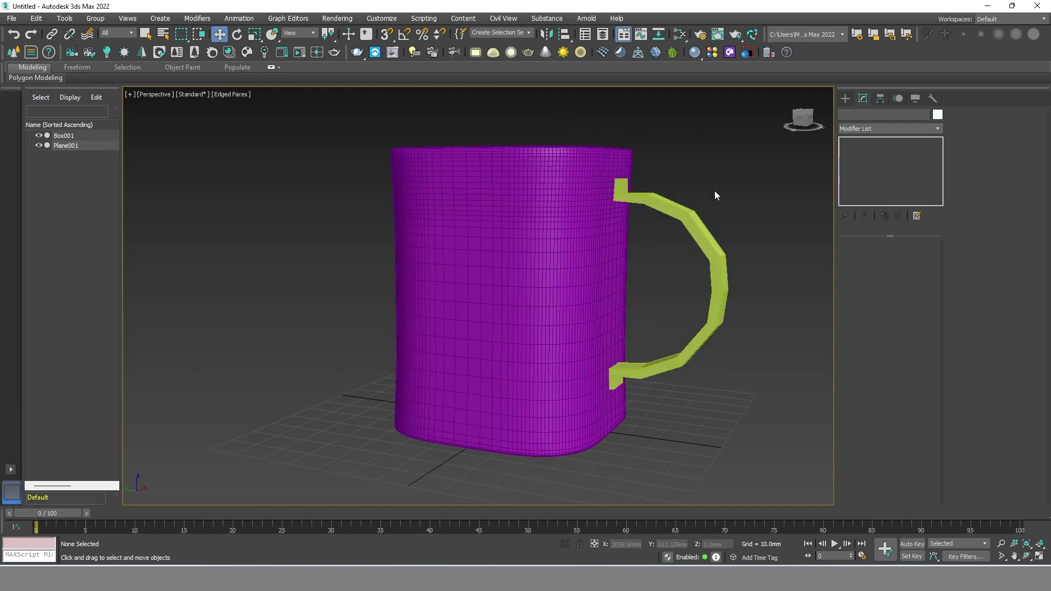
mouse_move(715, 191)
alt+middle_down()
mouse_move(731, 211)
mouse_move(706, 212)
alt+middle_up()
click(679, 239)
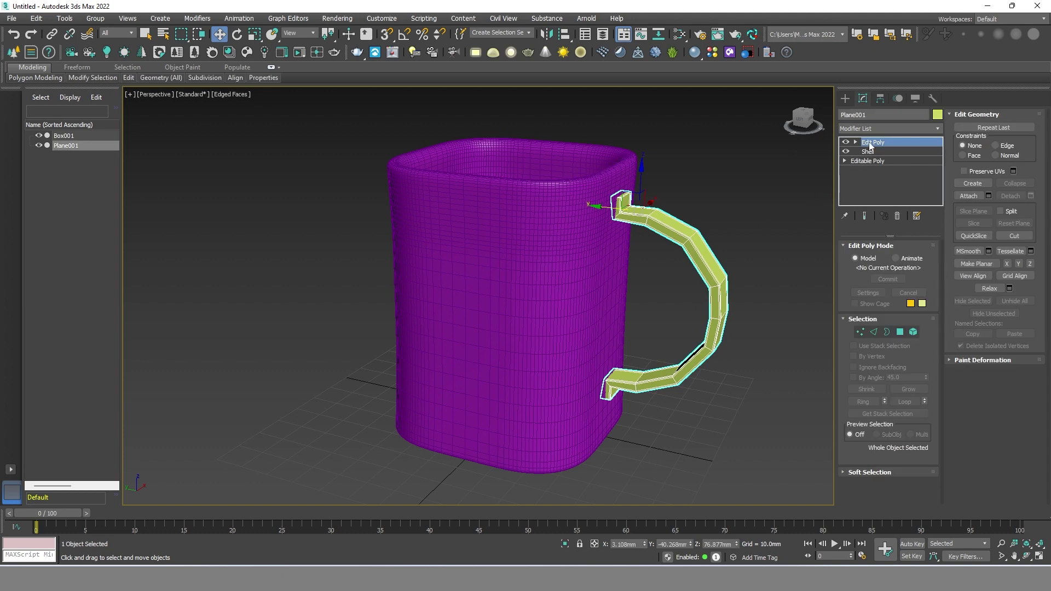
click(890, 128)
drag(940, 175, 938, 353)
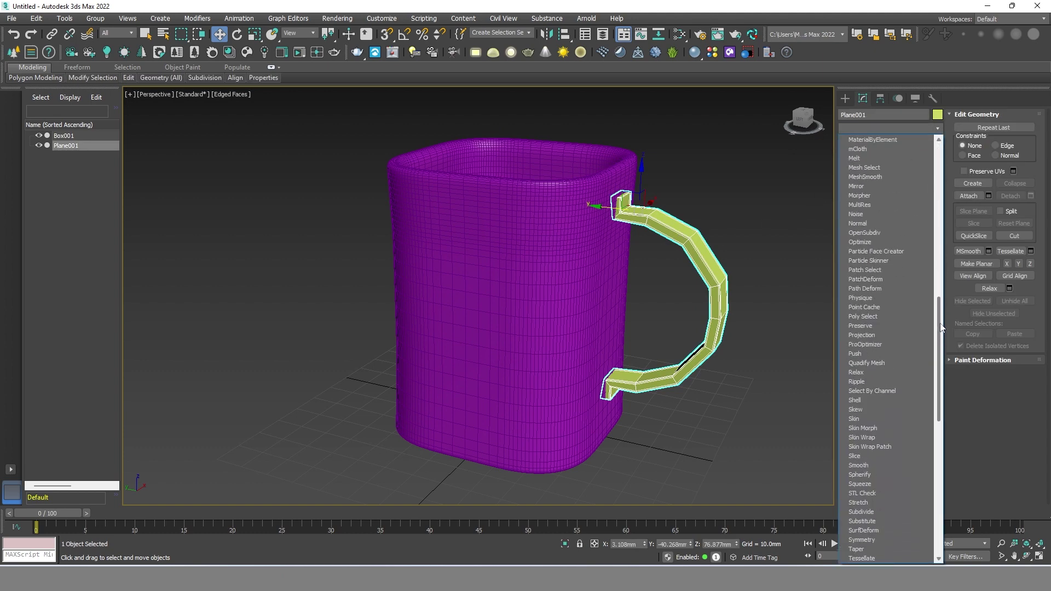
scroll(885, 219, up, 4)
click(886, 196)
Inspect the smoothed handle and nudge it slightly toward the mug.
alt+middle_drag(811, 253, 768, 257)
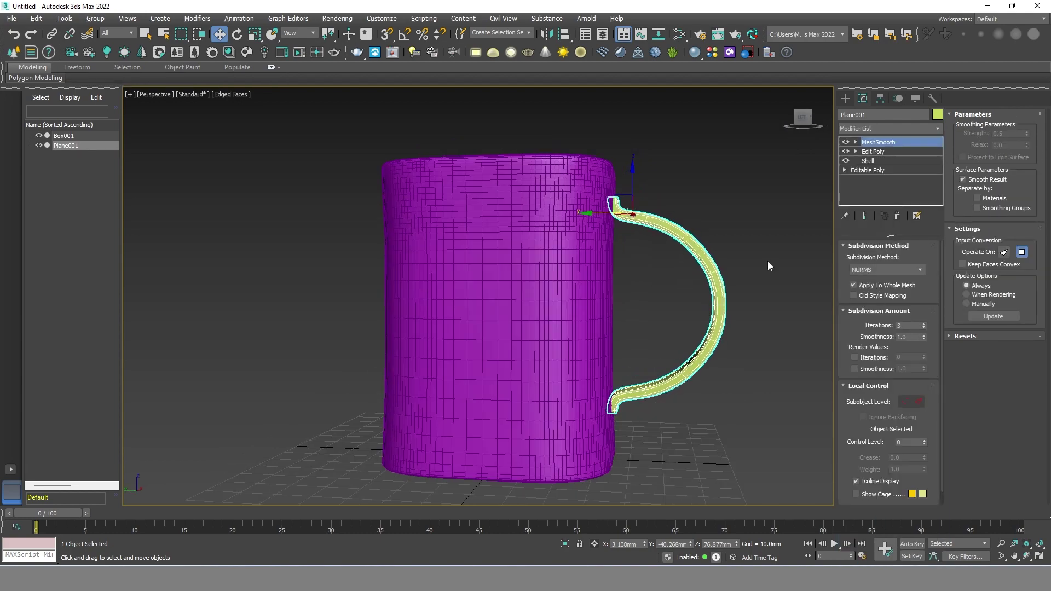
click(767, 261)
mouse_move(744, 252)
alt+middle_down()
mouse_move(695, 270)
mouse_move(688, 255)
mouse_move(729, 260)
alt+middle_up()
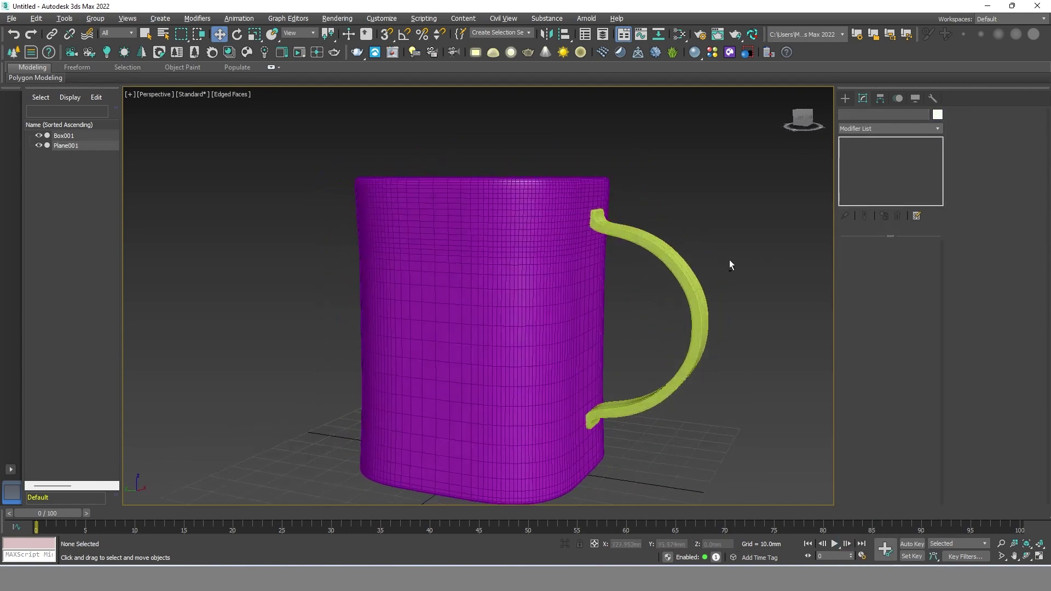
click(706, 306)
scroll(645, 307, up, 3)
scroll(645, 298, down, 3)
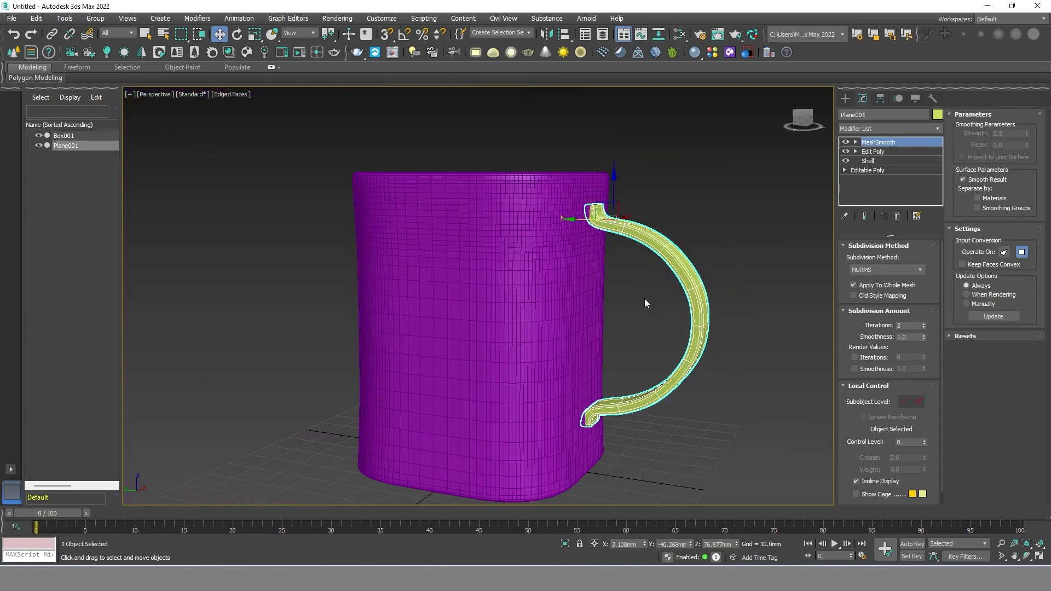
alt+middle_drag(645, 298, 651, 311)
drag(575, 221, 567, 223)
mouse_move(567, 224)
alt+middle_down()
mouse_move(657, 255)
mouse_move(708, 208)
mouse_move(701, 229)
mouse_move(679, 238)
alt+middle_up()
Lower the handle slightly on the mug's side and check it from several angles.
click(707, 208)
scroll(525, 236, up, 3)
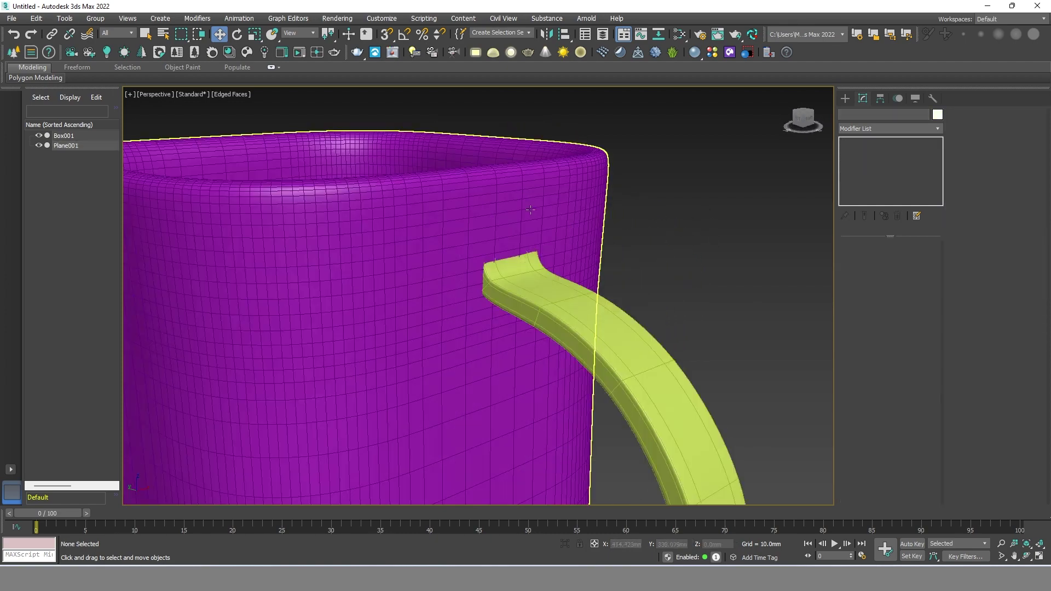
scroll(525, 237, up, 2)
scroll(525, 237, down, 3)
scroll(525, 236, down, 5)
mouse_move(561, 256)
alt+middle_down()
mouse_move(596, 245)
mouse_move(590, 258)
alt+middle_up()
click(611, 256)
drag(587, 207, 586, 215)
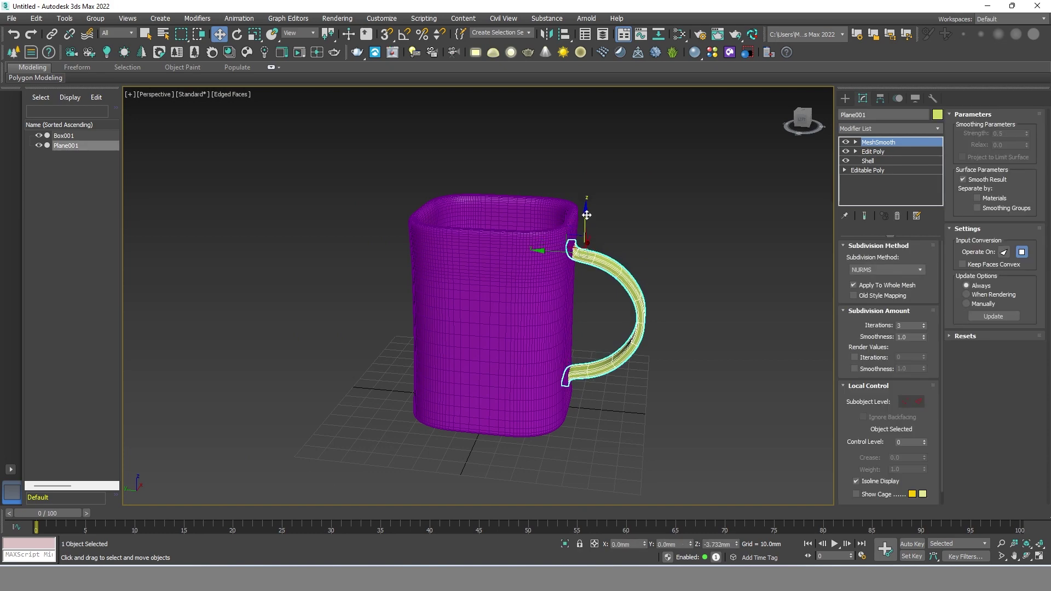
click(661, 232)
alt+middle_drag(643, 238, 678, 265)
scroll(516, 267, up, 3)
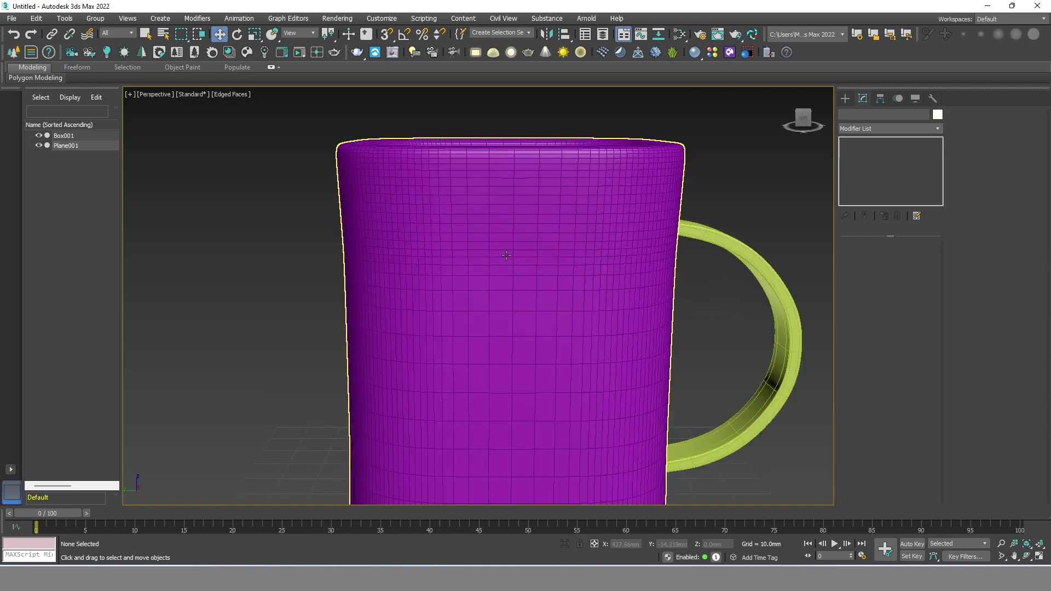
scroll(516, 267, down, 3)
alt+middle_drag(516, 267, 524, 275)
Hide edged faces and orbit around the smooth-shaded mug.
key(F4)
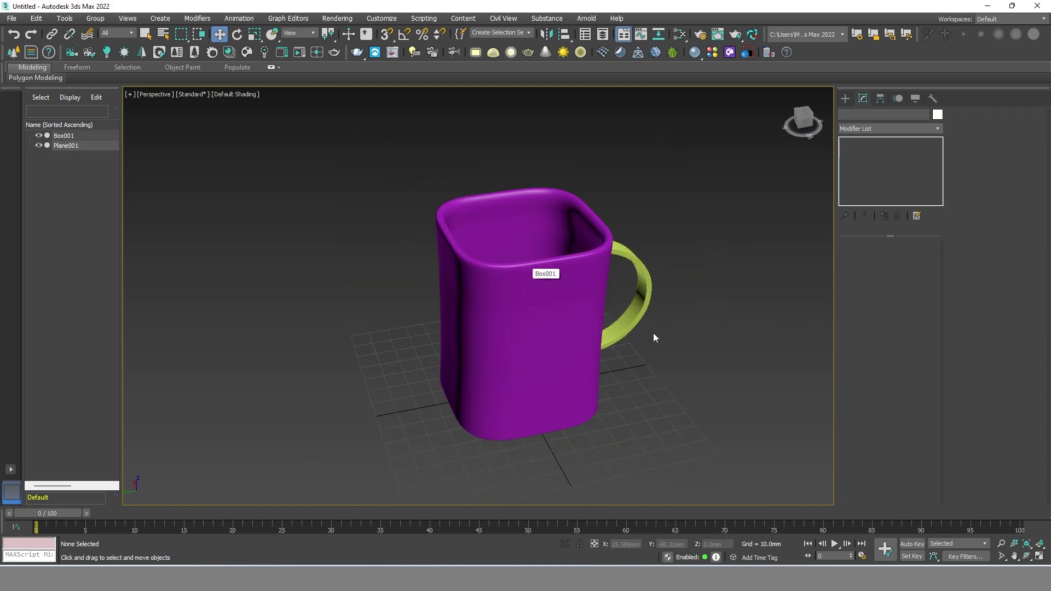
mouse_move(653, 333)
alt+middle_down()
mouse_move(574, 297)
mouse_move(625, 309)
mouse_move(655, 283)
alt+middle_up()
scroll(625, 308, up, 5)
scroll(652, 280, down, 4)
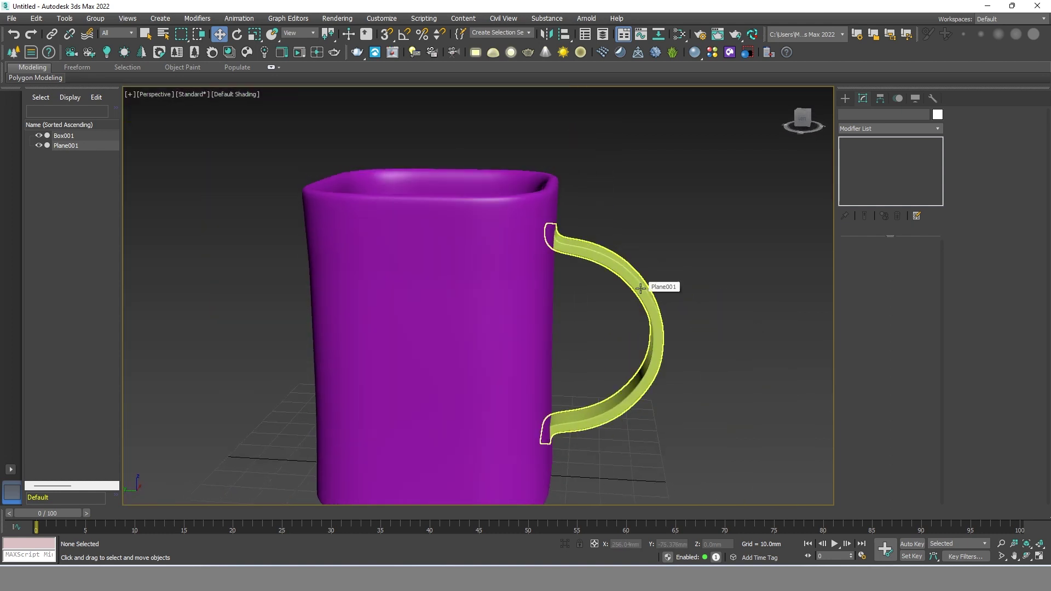
scroll(459, 217, down, 3)
scroll(459, 216, up, 4)
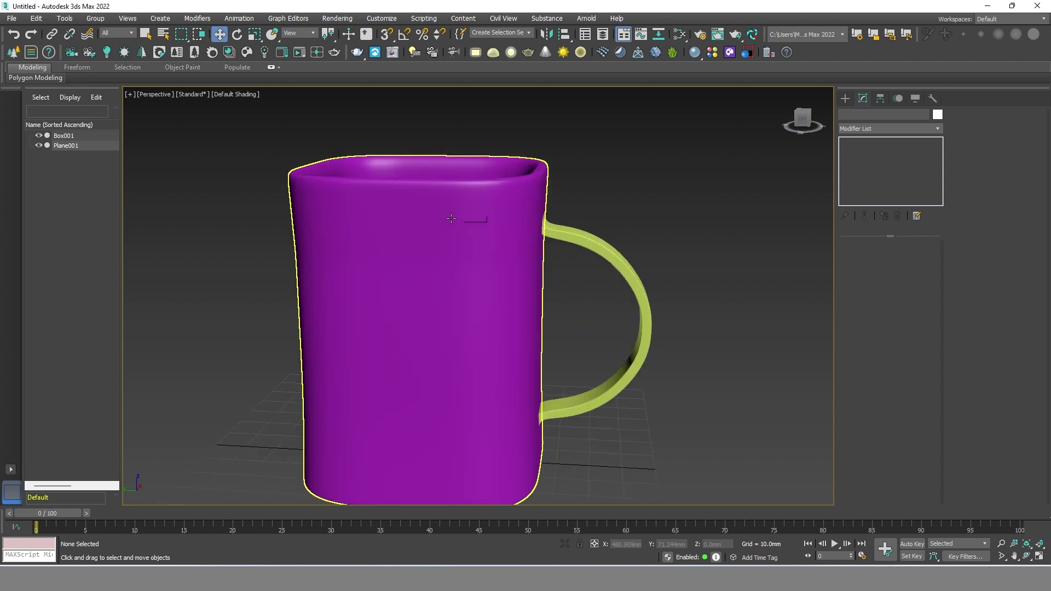
mouse_move(459, 217)
alt+middle_down()
mouse_move(478, 233)
mouse_move(596, 243)
alt+middle_up()
scroll(479, 233, down, 4)
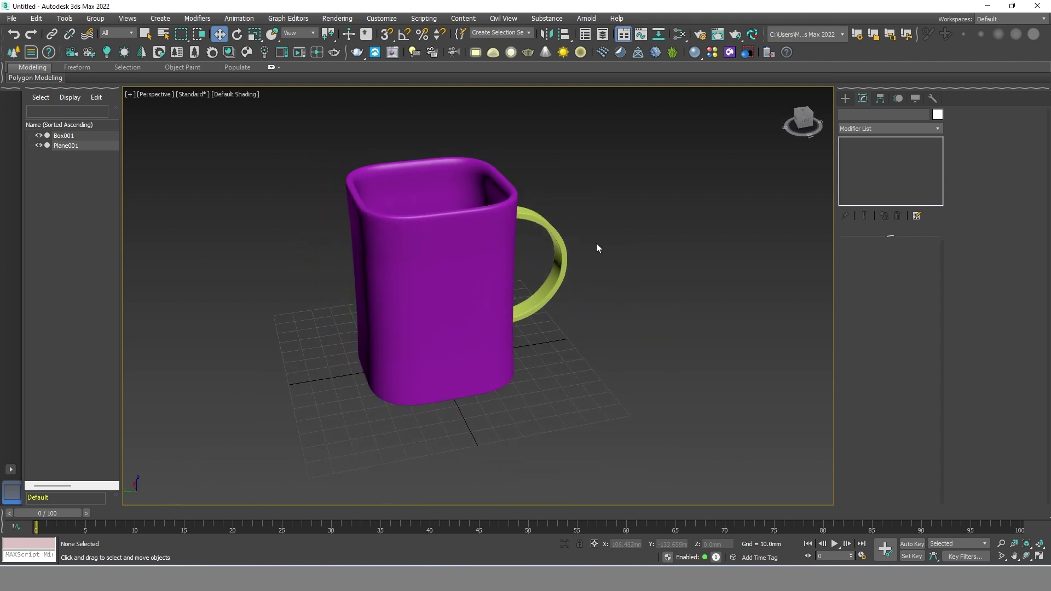
Select the mug body Box001 and zoom in on it.
click(449, 190)
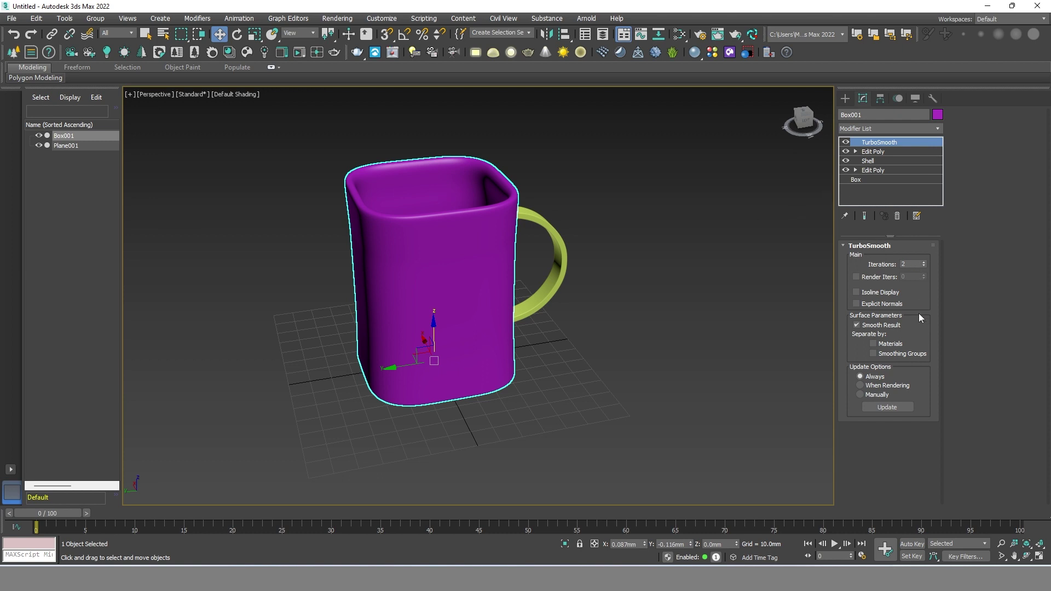
scroll(481, 199, up, 2)
scroll(486, 200, up, 1)
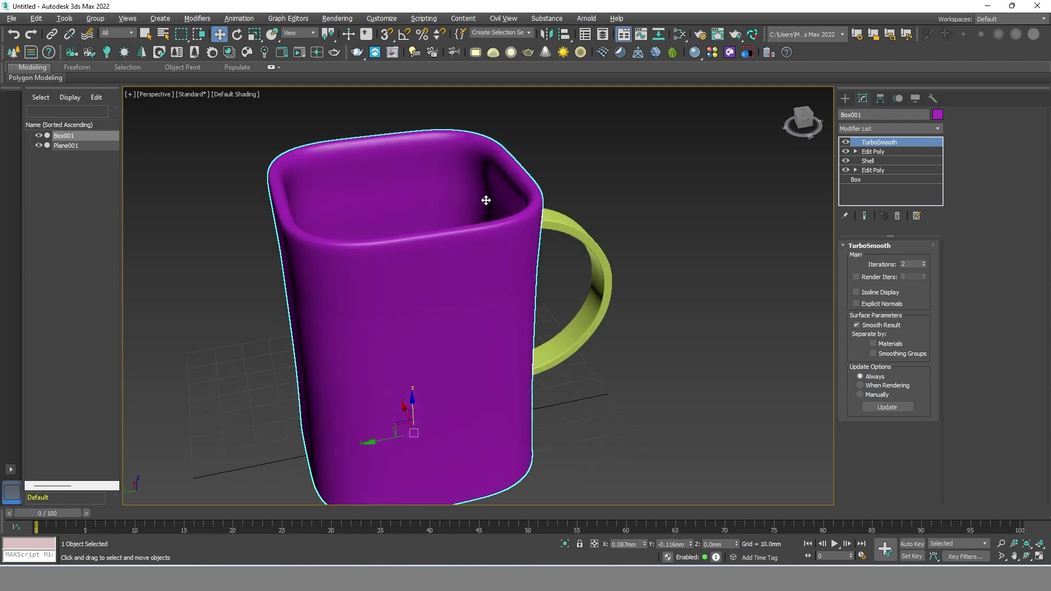
Chamfer the inner bottom edges in the upper Edit Poly by 1.532mm.
click(904, 153)
key(F4)
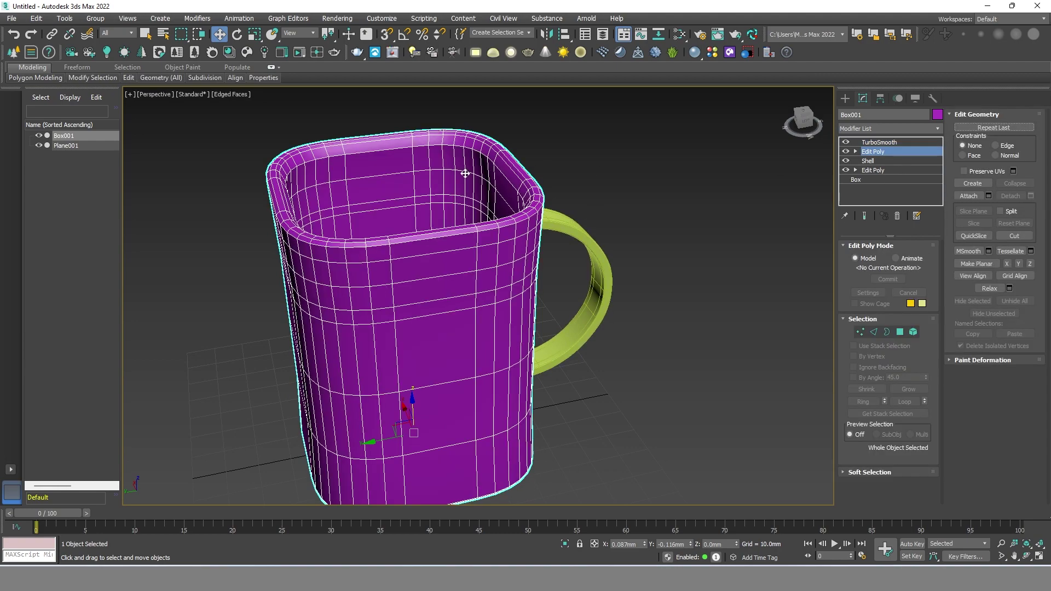
scroll(465, 173, up, 3)
scroll(468, 173, down, 1)
scroll(432, 223, down, 2)
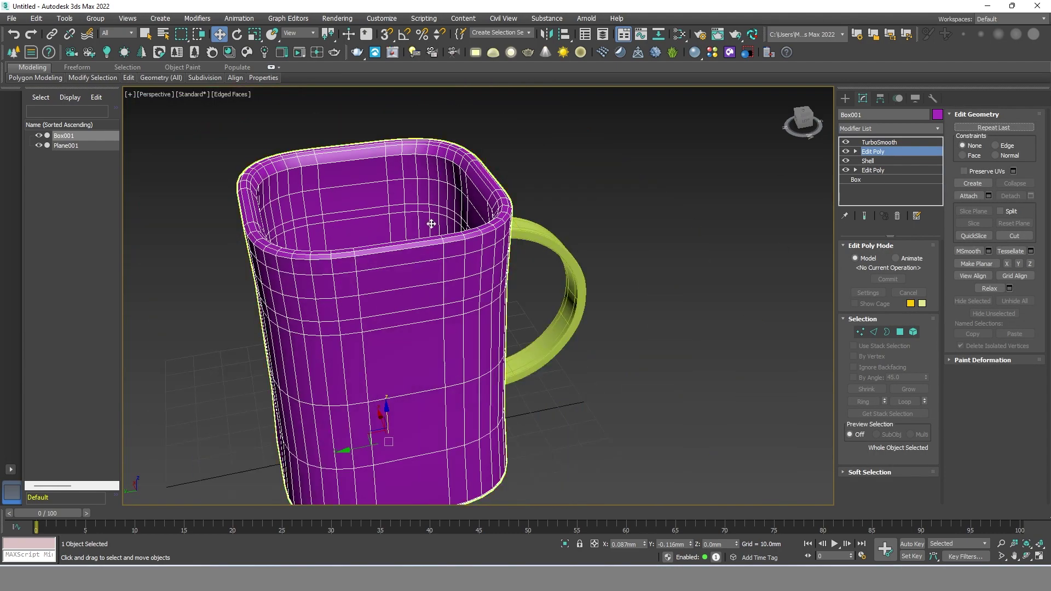
alt+middle_drag(432, 223, 394, 328)
scroll(397, 332, up, 4)
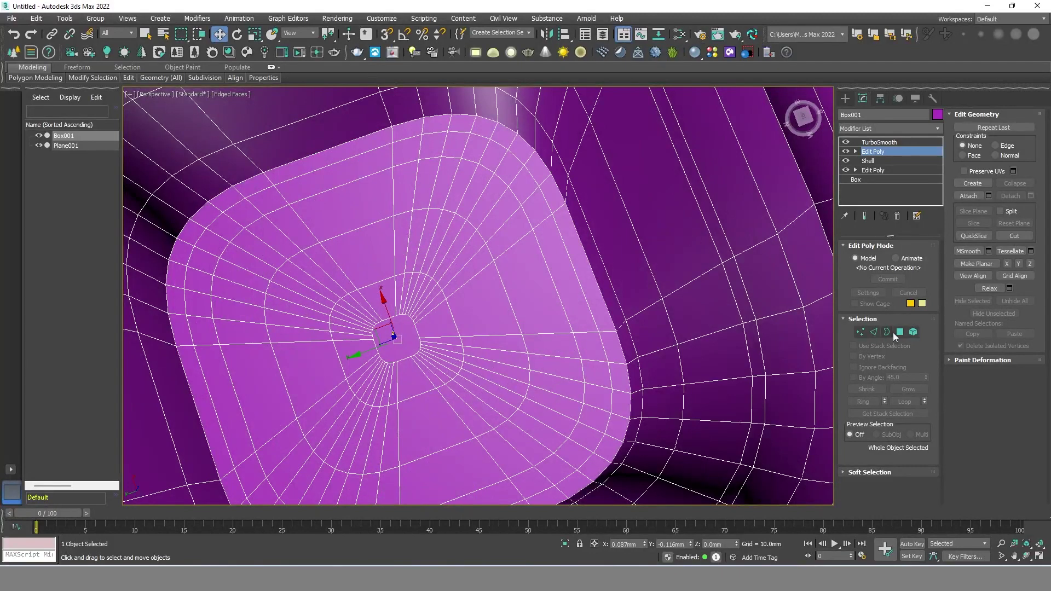
click(873, 334)
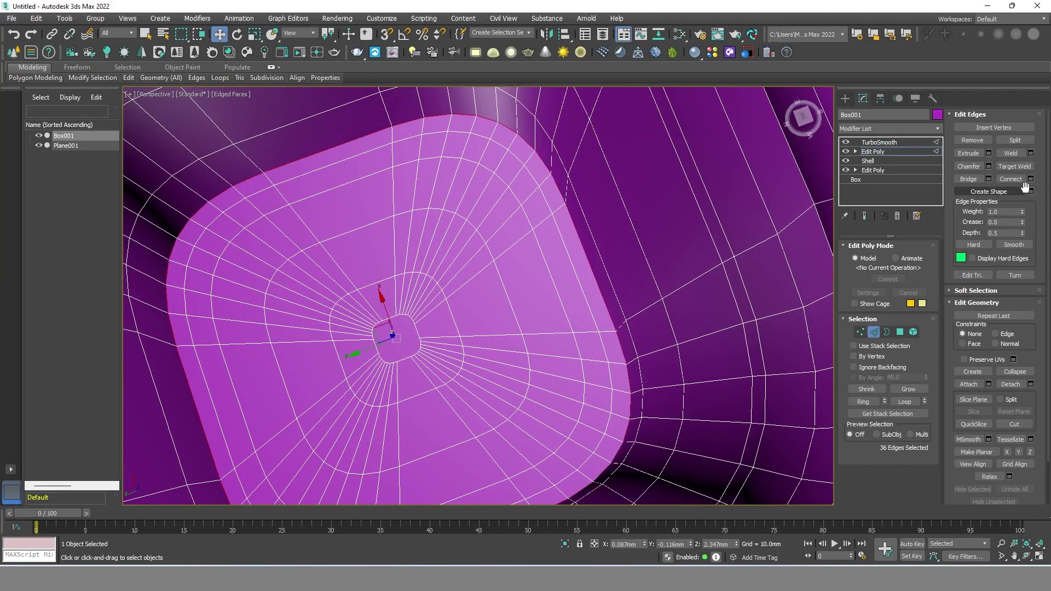
click(988, 166)
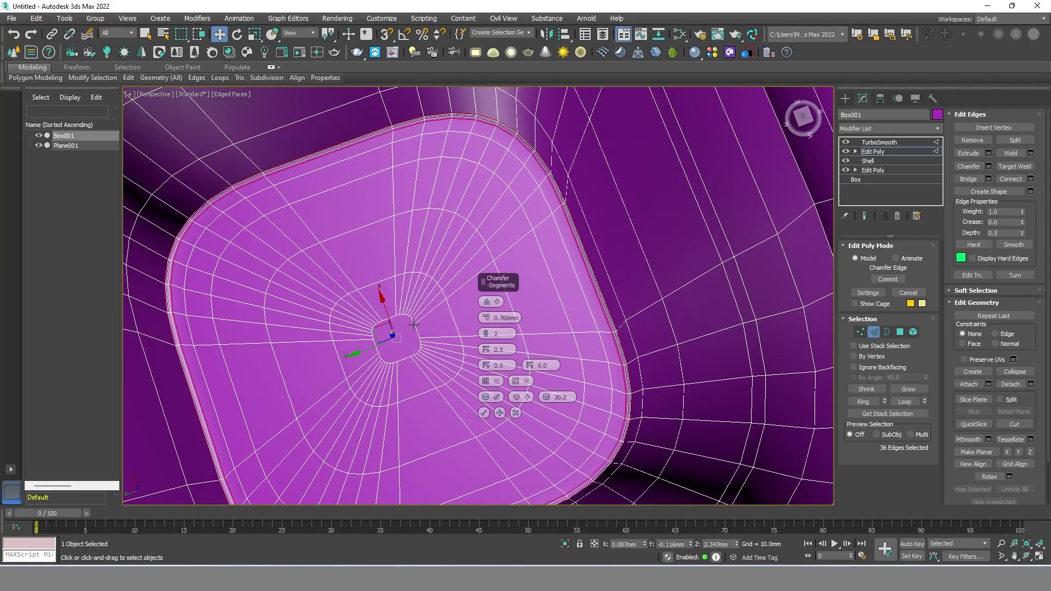
drag(486, 319, 489, 310)
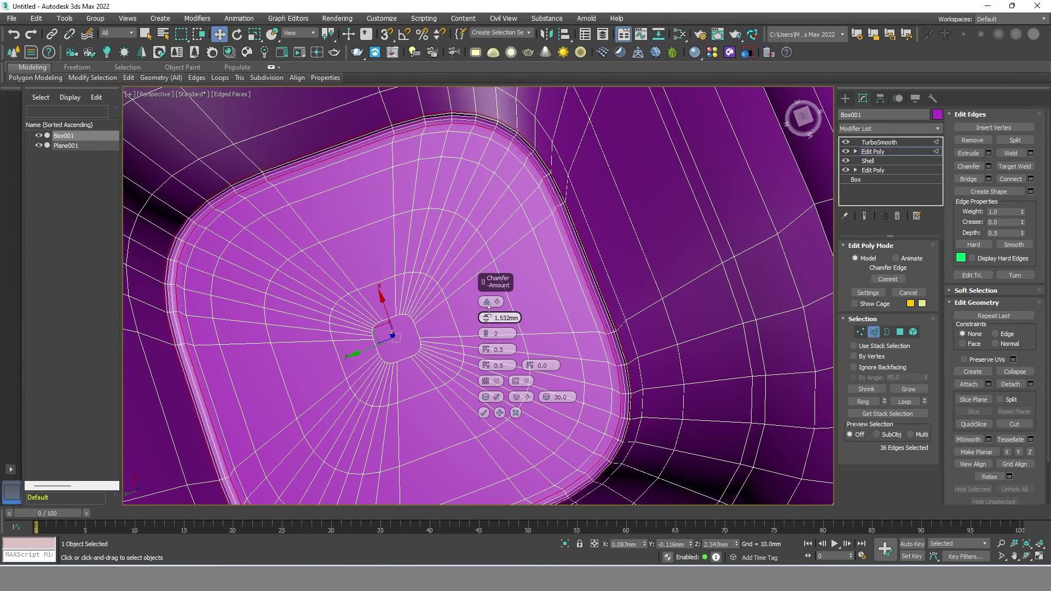
click(484, 413)
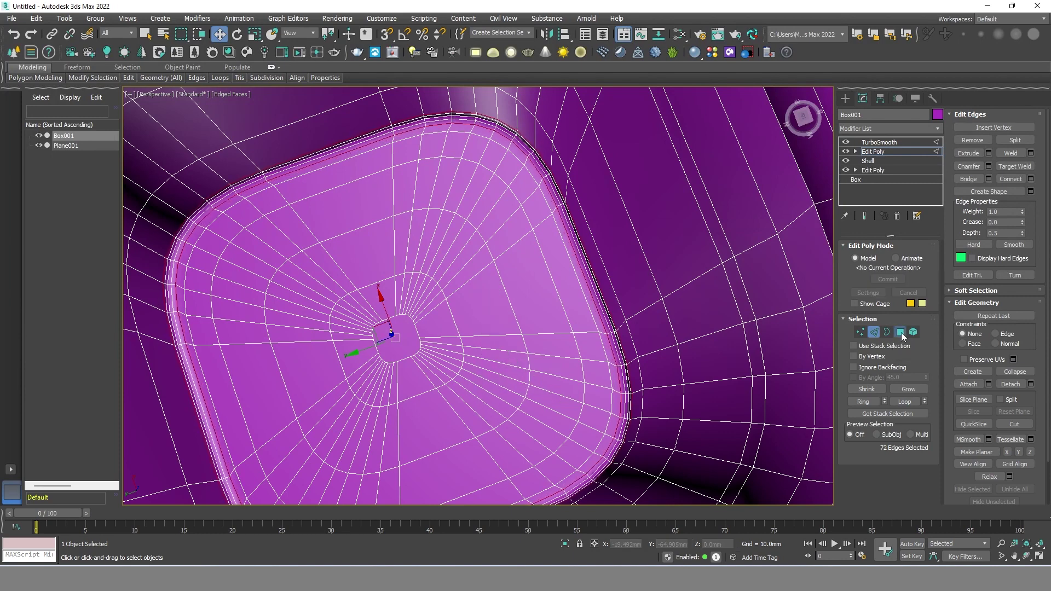
Grow a polygon selection over the inner floor and walls, then detach it as Object.
click(901, 332)
click(916, 387)
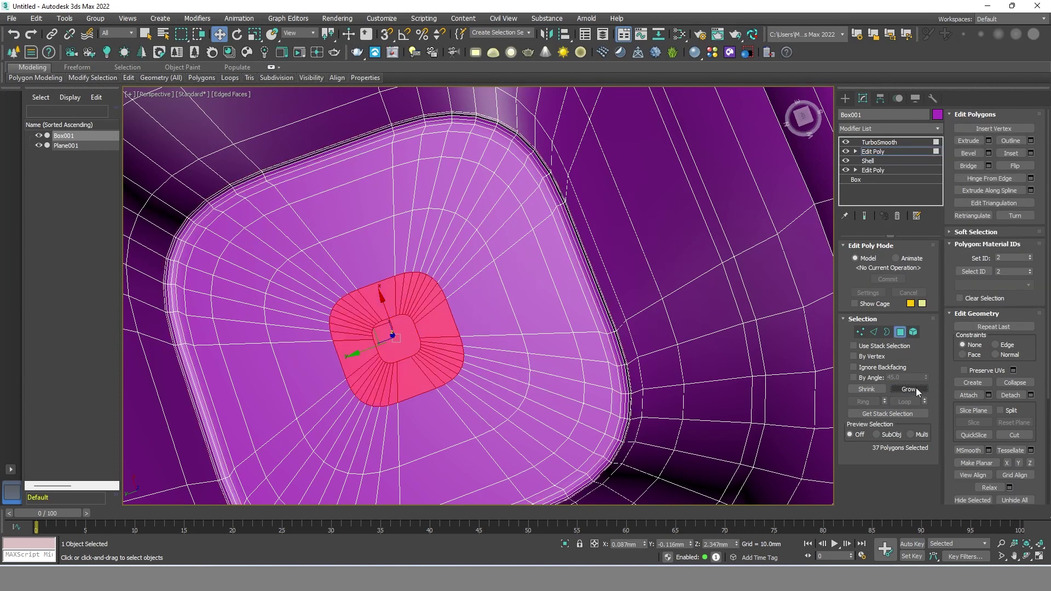
click(915, 388)
click(916, 388)
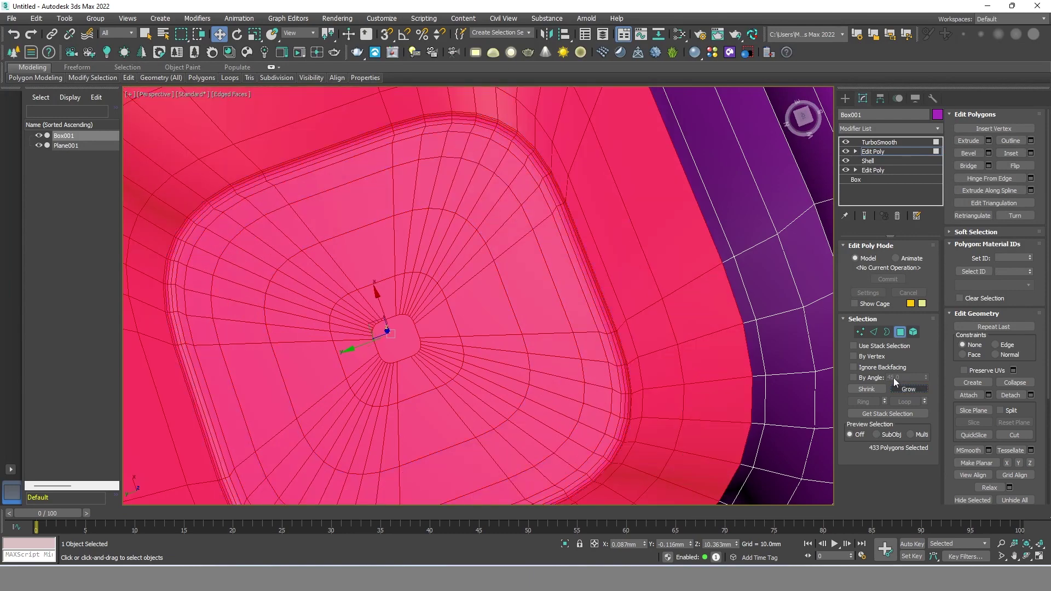
scroll(640, 256, down, 3)
mouse_move(641, 256)
alt+middle_down()
mouse_move(609, 342)
mouse_move(616, 335)
alt+middle_up()
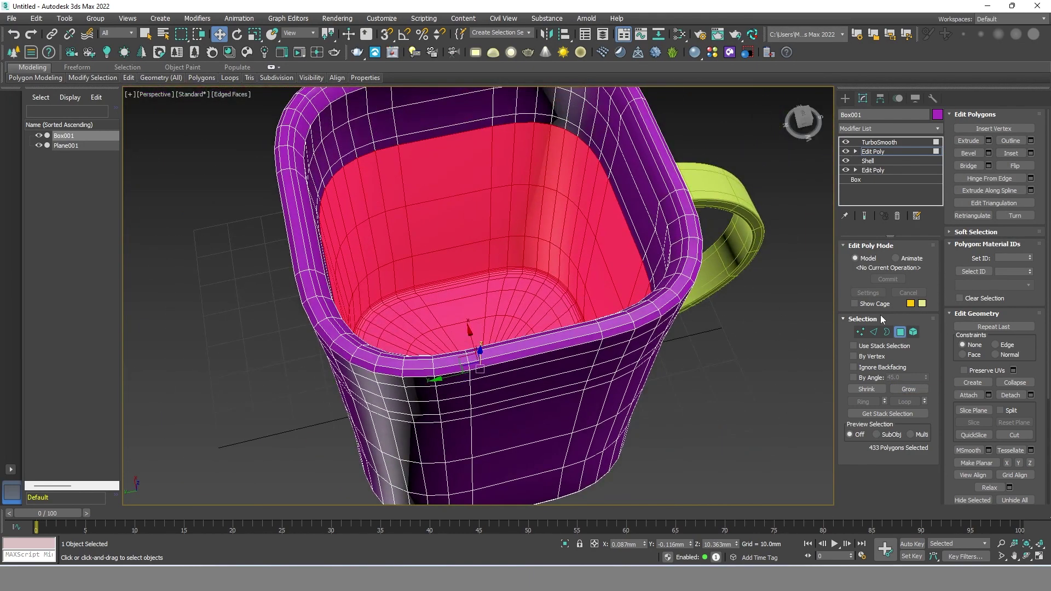
click(907, 389)
scroll(711, 317, down, 4)
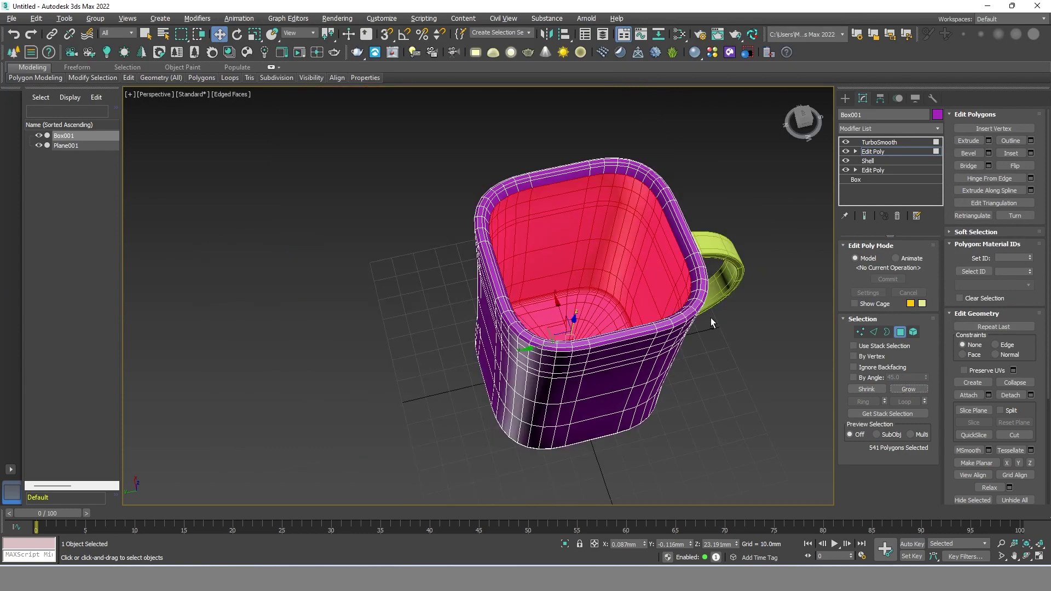
alt+middle_drag(711, 317, 674, 269)
scroll(627, 204, up, 5)
scroll(619, 204, down, 3)
mouse_move(619, 204)
alt+middle_down()
mouse_move(527, 199)
mouse_move(558, 198)
alt+middle_up()
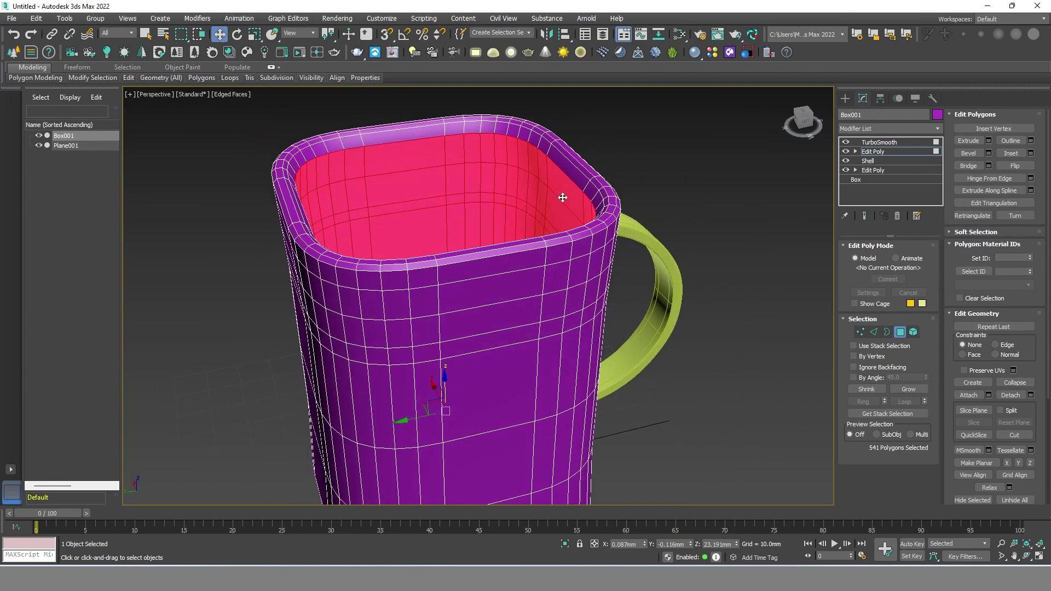
click(1002, 396)
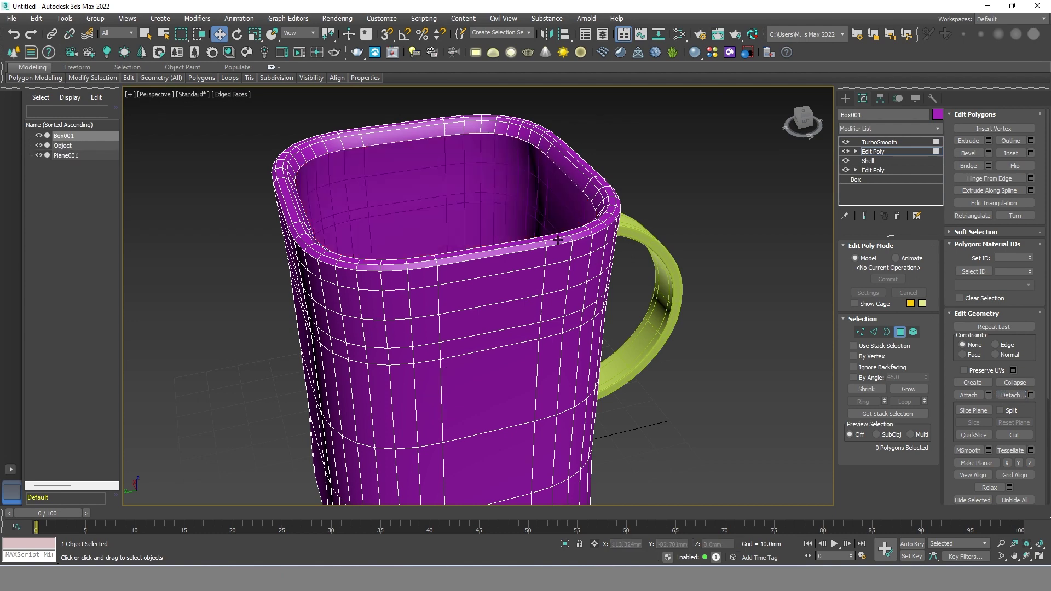
Apply material slot 01 to the detached inner surface object.
click(679, 34)
scroll(705, 206, down, 4)
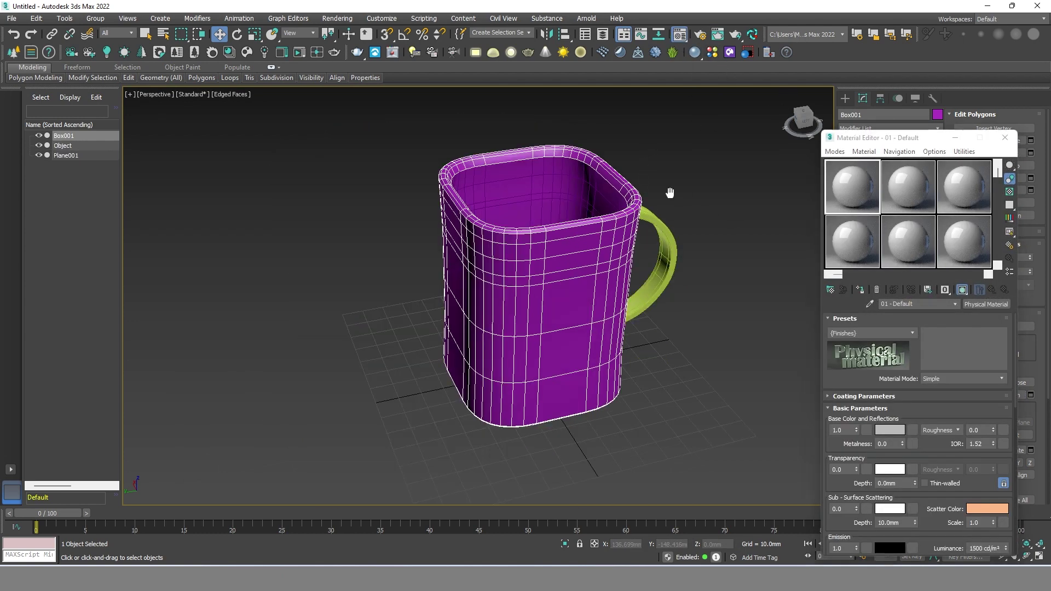
drag(852, 189, 549, 184)
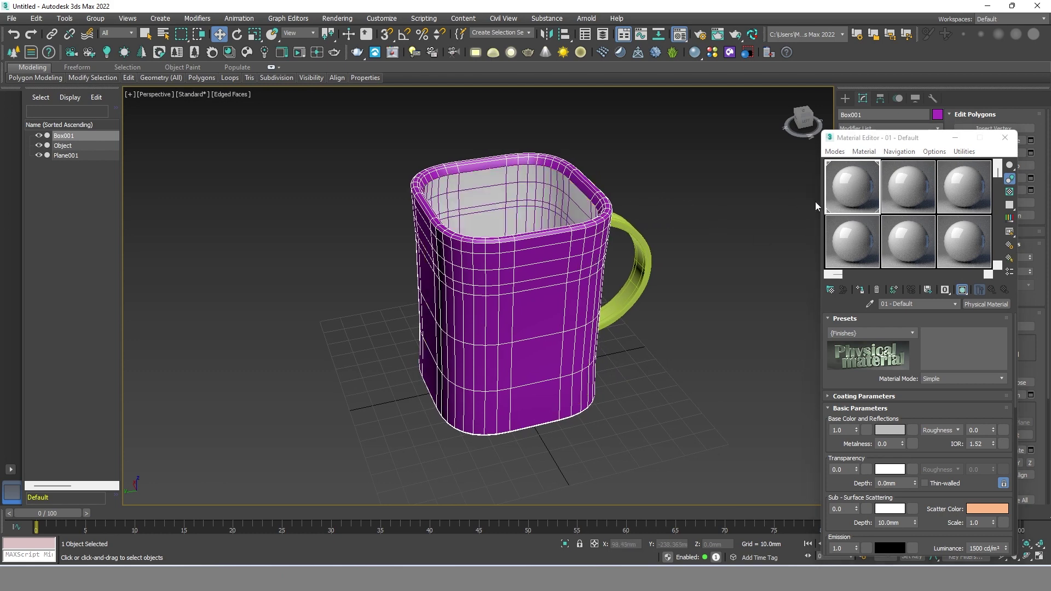
click(83, 145)
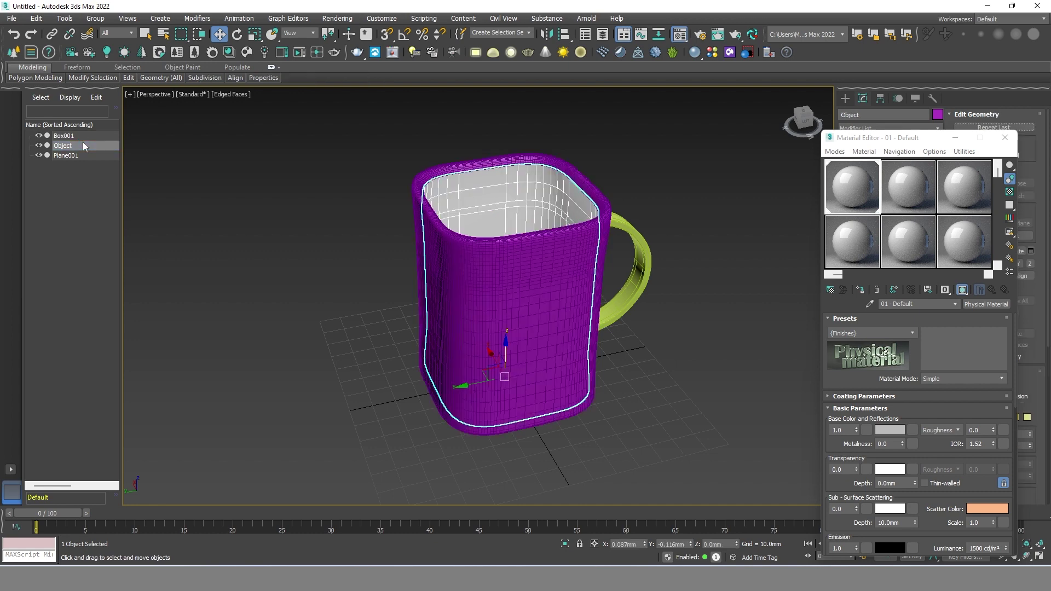
click(631, 177)
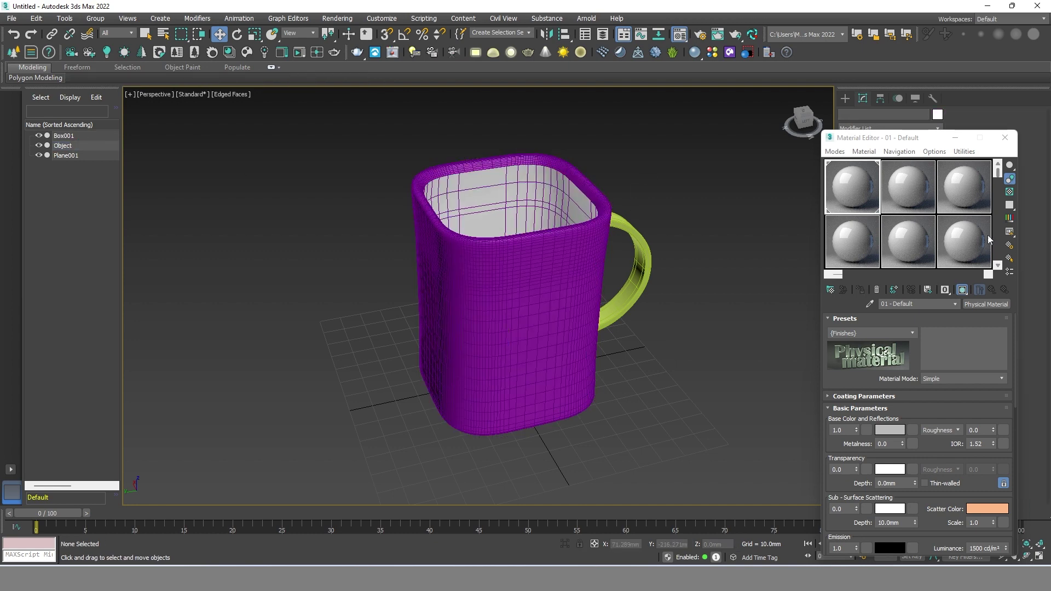
Set slot 02's Base Color to pure red and apply it to the mug body.
click(913, 189)
click(883, 430)
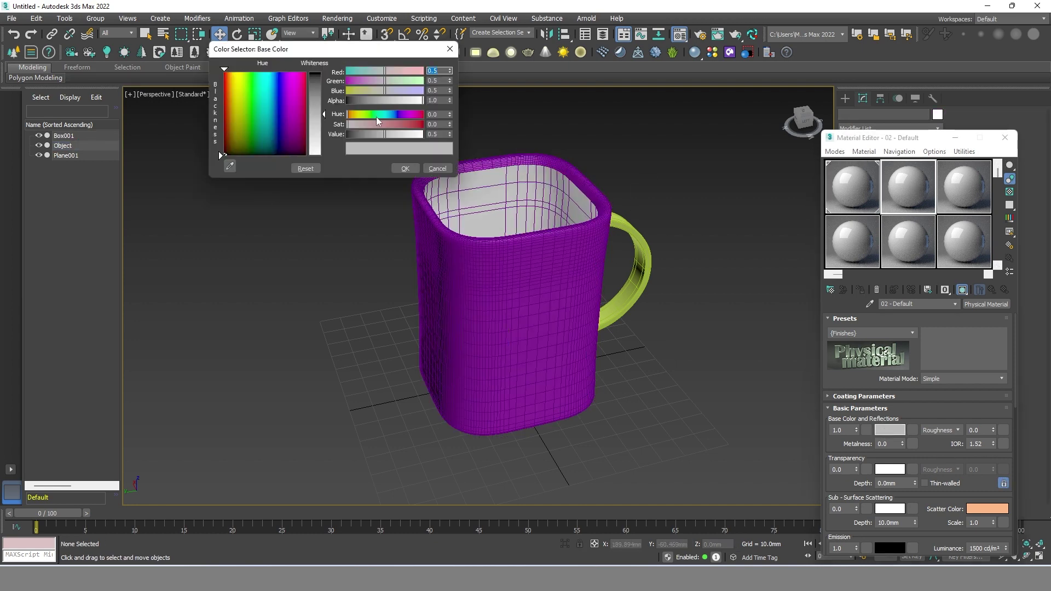
click(305, 83)
drag(324, 113, 323, 73)
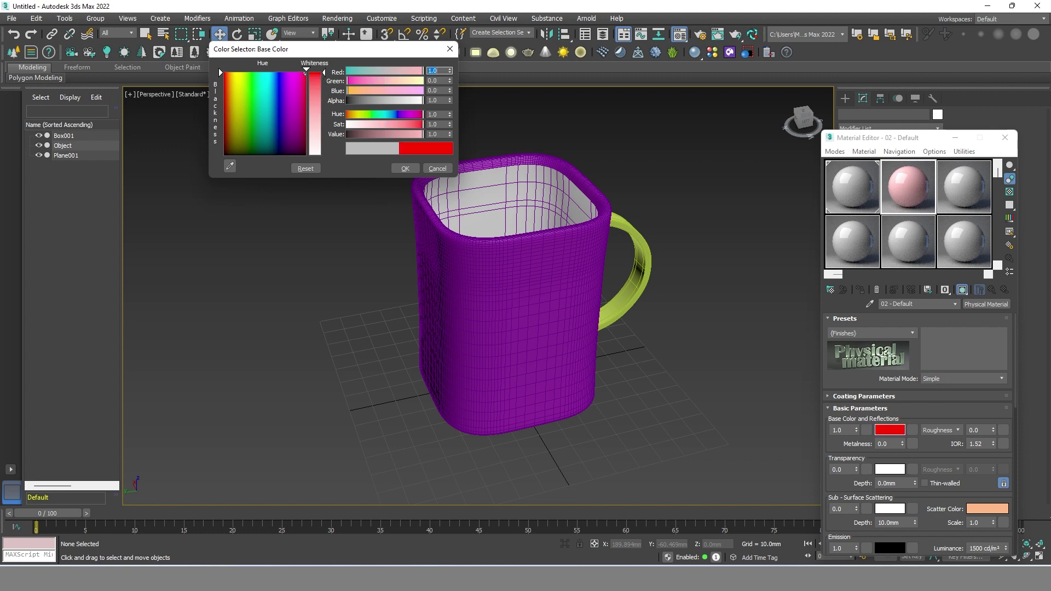
click(412, 168)
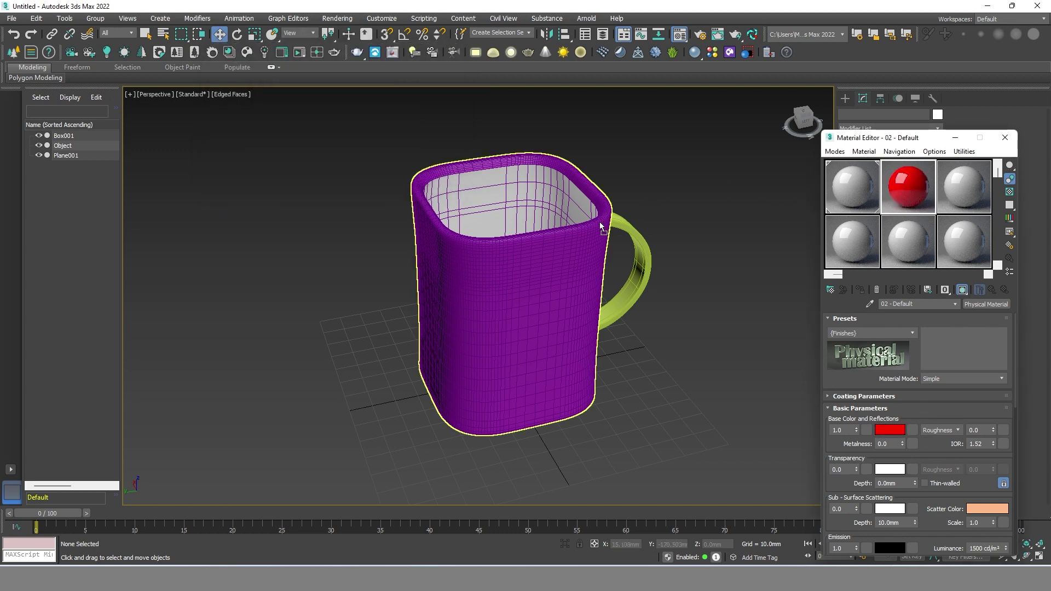
drag(731, 192, 594, 219)
Hide edged faces and select the handle to give it the red material too.
key(F4)
mouse_move(679, 215)
alt+middle_down()
mouse_move(664, 223)
mouse_move(652, 260)
alt+middle_up()
click(638, 268)
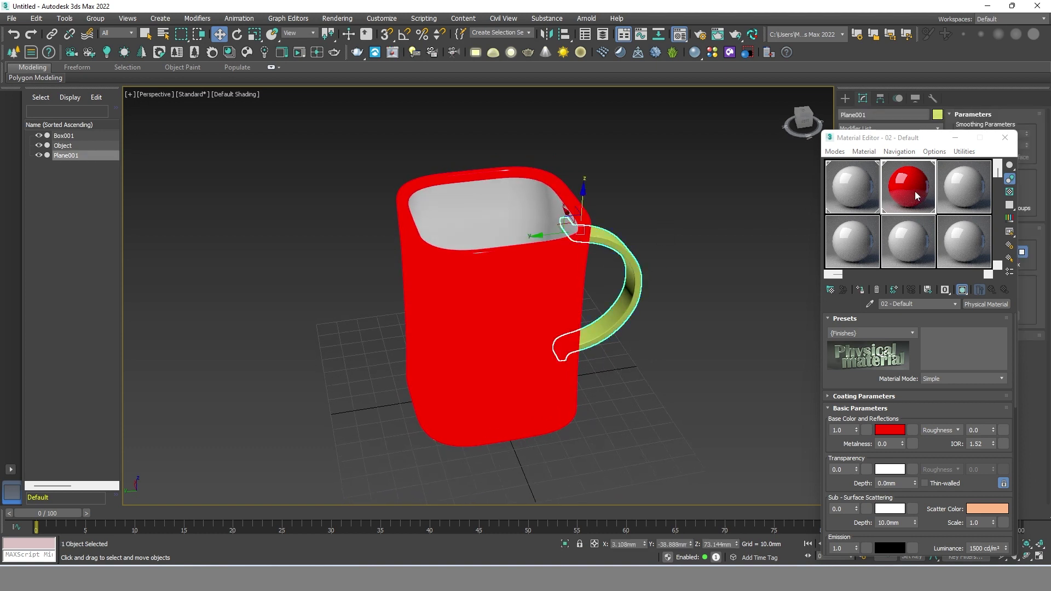
click(664, 260)
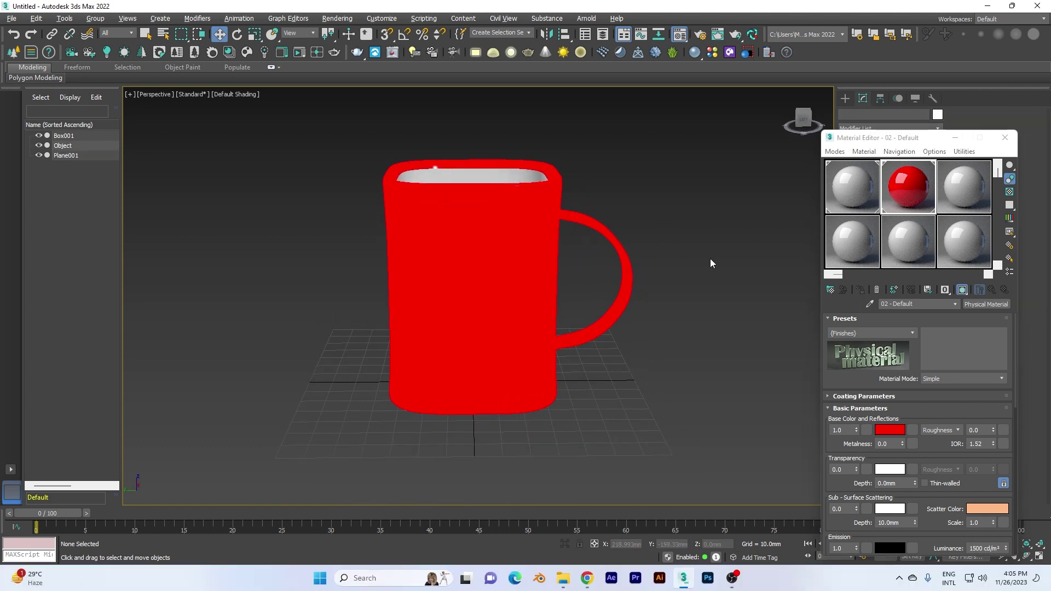